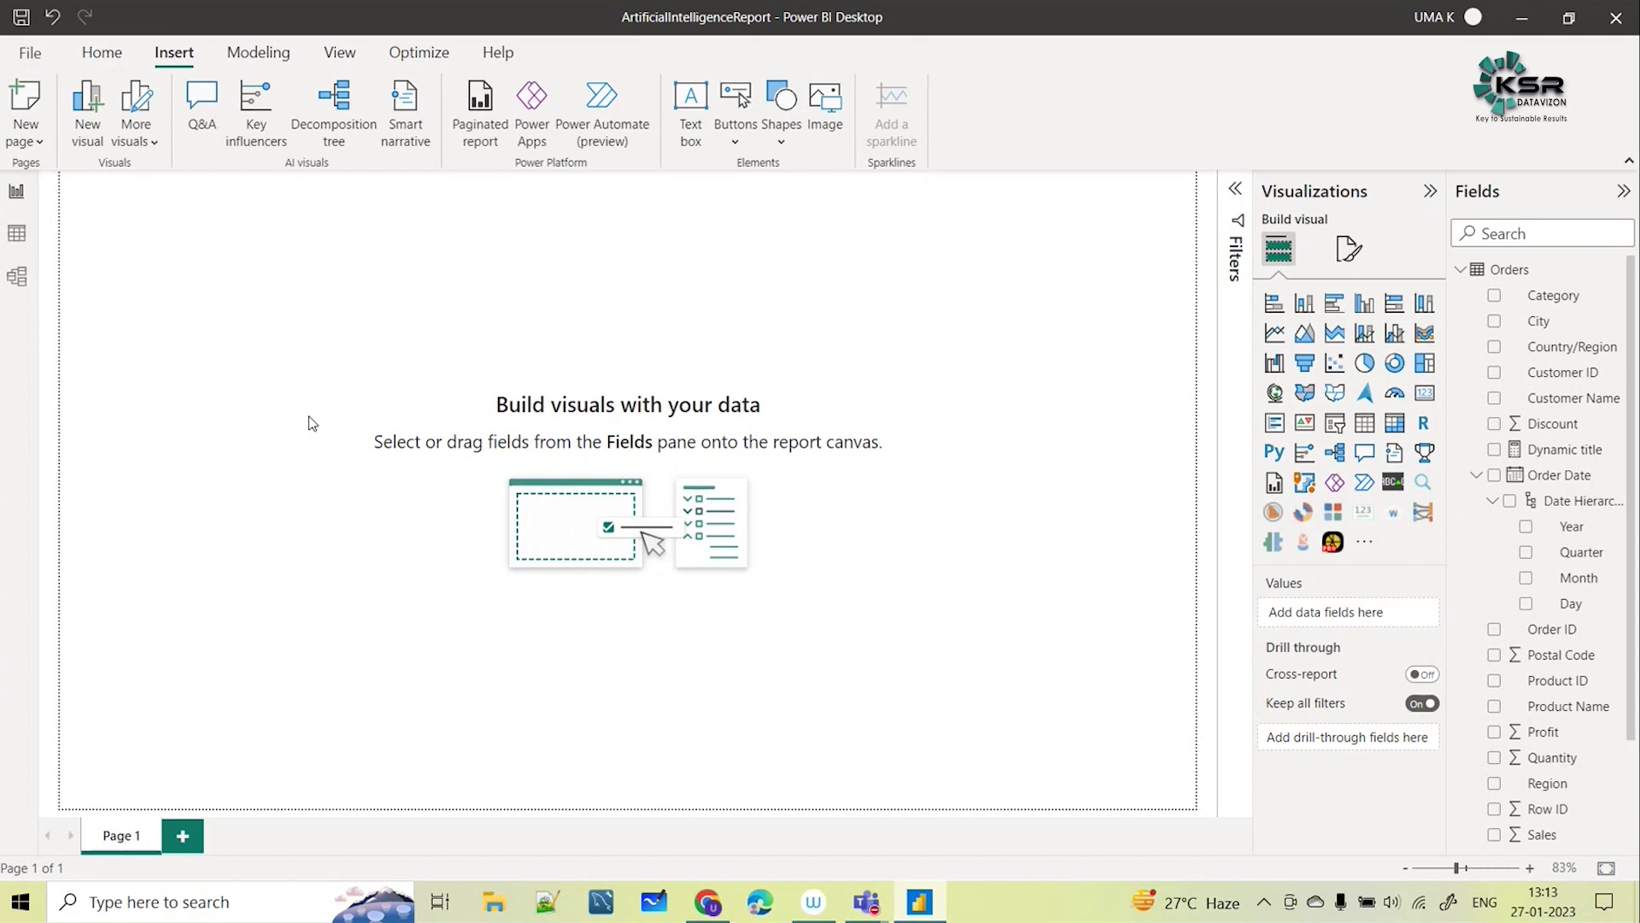
Examine the columns of the Orders table in the data view, including those further along, and return to the report page
{"action": "left_click", "coordinate": [16, 235]}
{"action": "mouse_move", "coordinate": [839, 848]}
{"action": "left_mouse_down"}
{"action": "mouse_move", "coordinate": [1408, 846]}
{"action": "mouse_move", "coordinate": [848, 846]}
{"action": "left_mouse_up"}
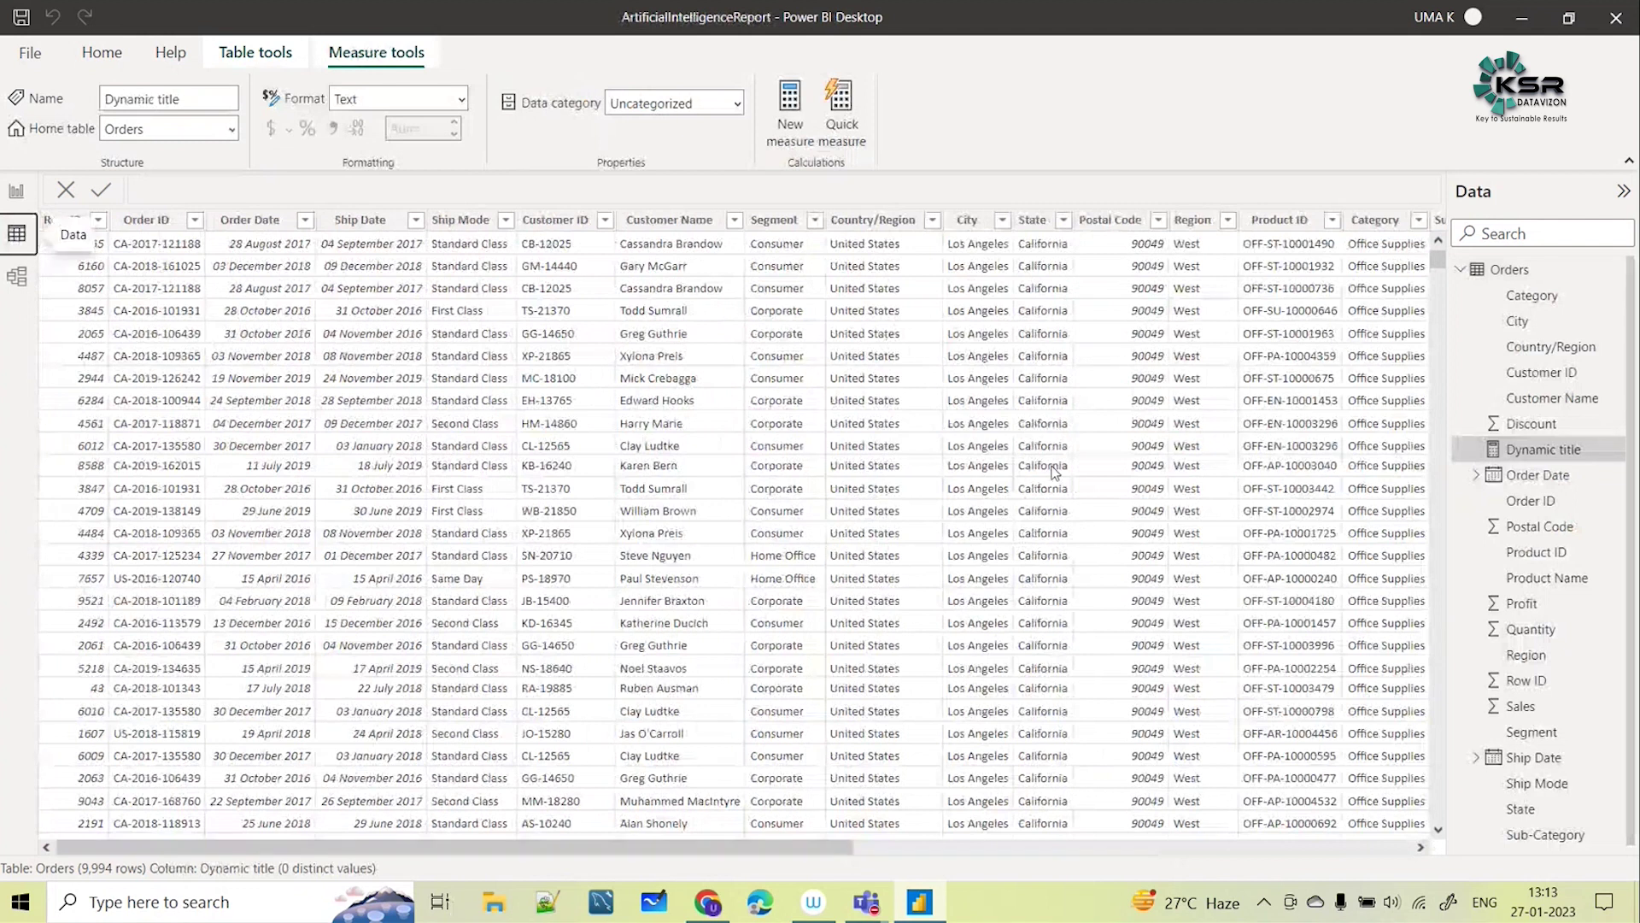
{"action": "left_click_drag", "start_coordinate": [853, 848], "coordinate": [1210, 848]}
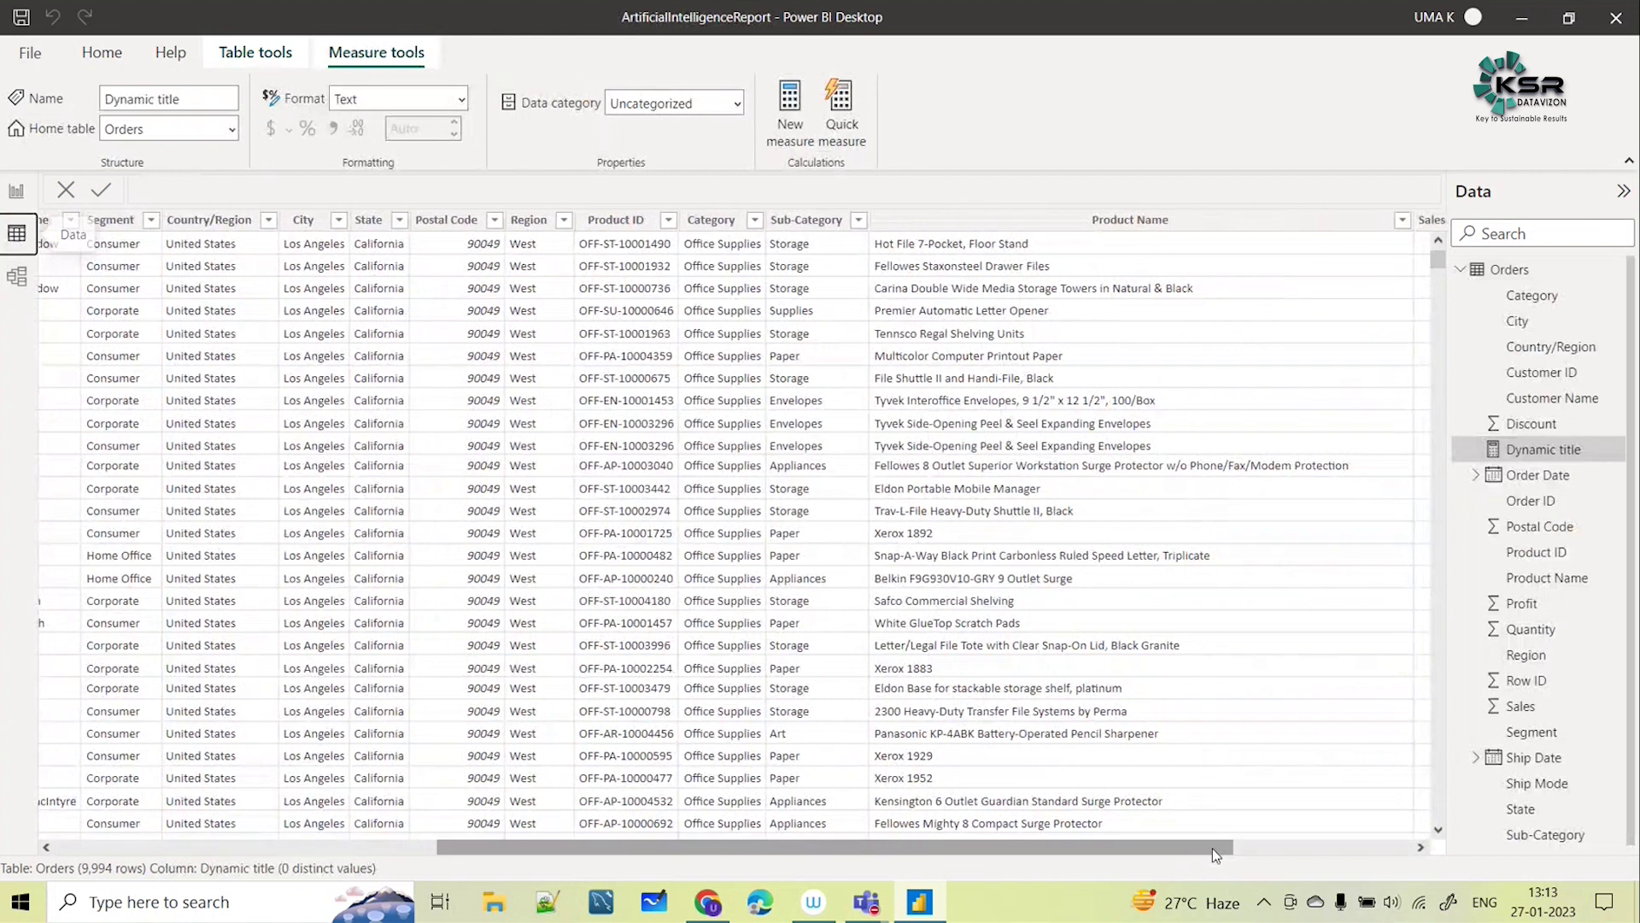
{"action": "left_click_drag", "start_coordinate": [1212, 847], "coordinate": [1428, 844]}
{"action": "left_click", "coordinate": [17, 192]}
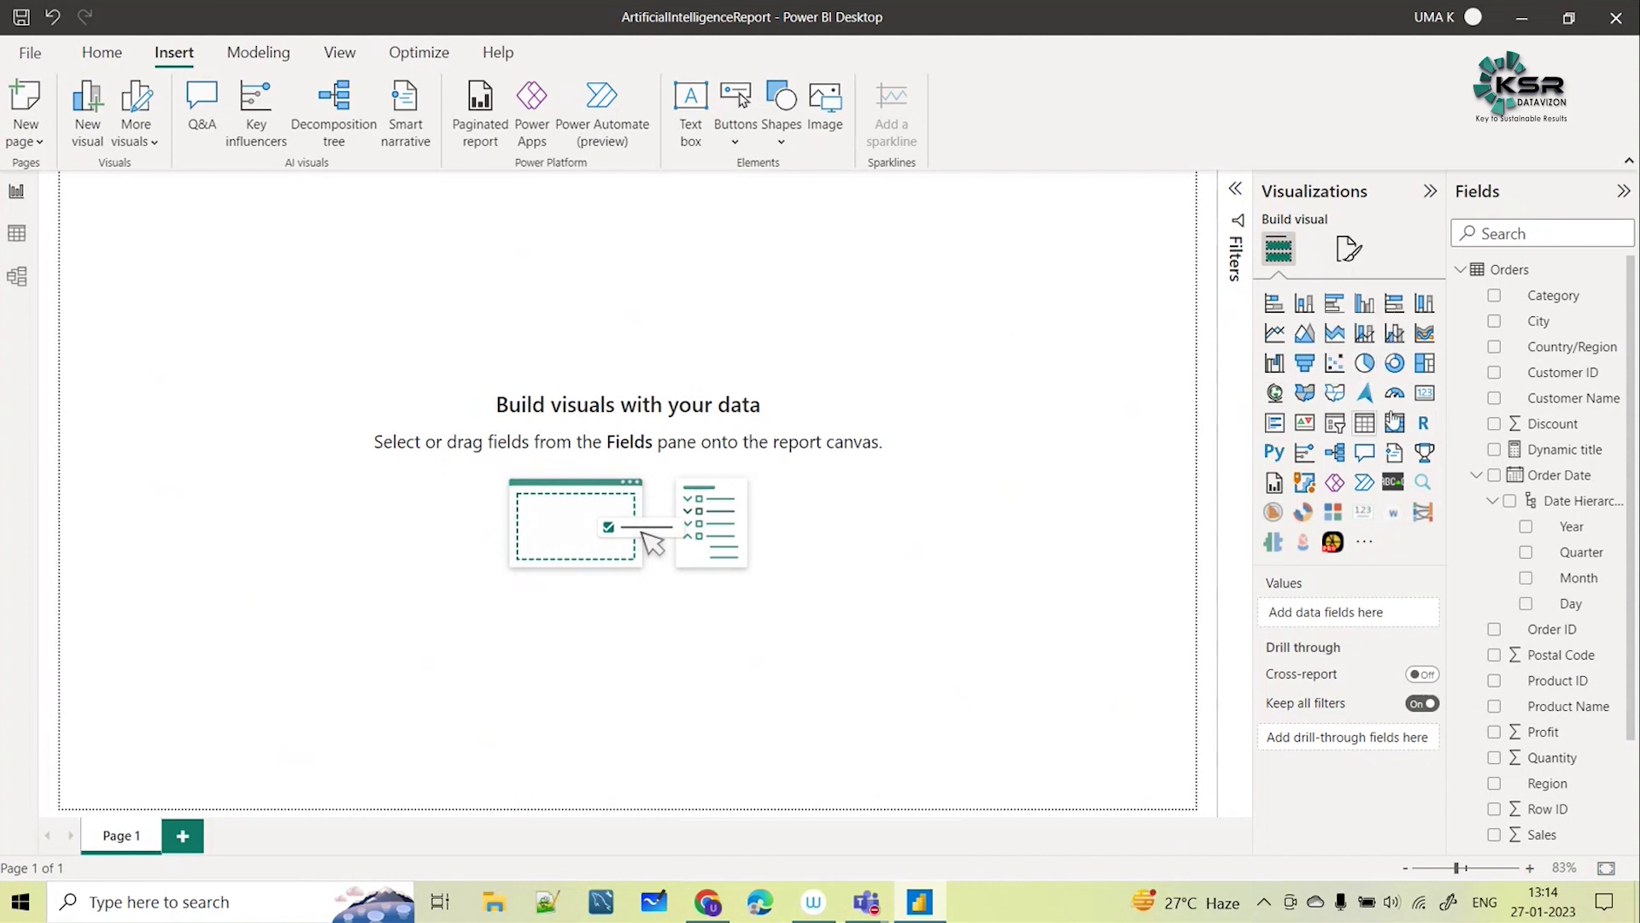
Build a pie chart of Sales by Region on the blank page and enlarge it
{"action": "left_click", "coordinate": [1364, 363]}
{"action": "left_click_drag", "start_coordinate": [282, 321], "coordinate": [476, 444]}
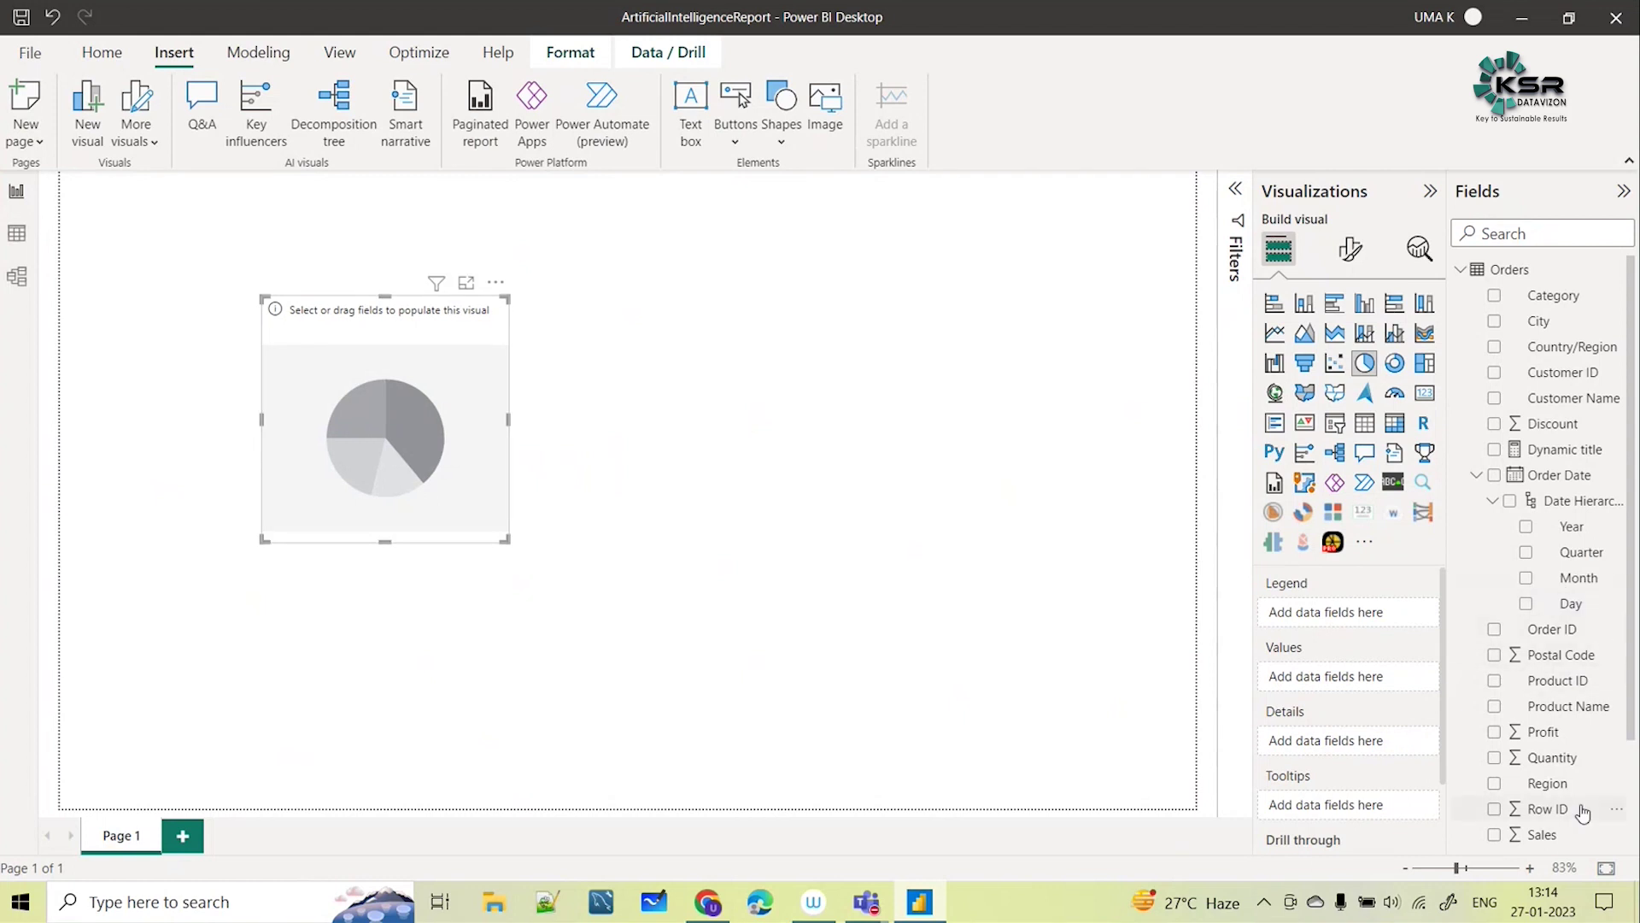
{"action": "scroll", "coordinate": [1517, 841], "scroll_direction": "down", "scroll_amount": 1}
{"action": "left_click", "coordinate": [1494, 747]}
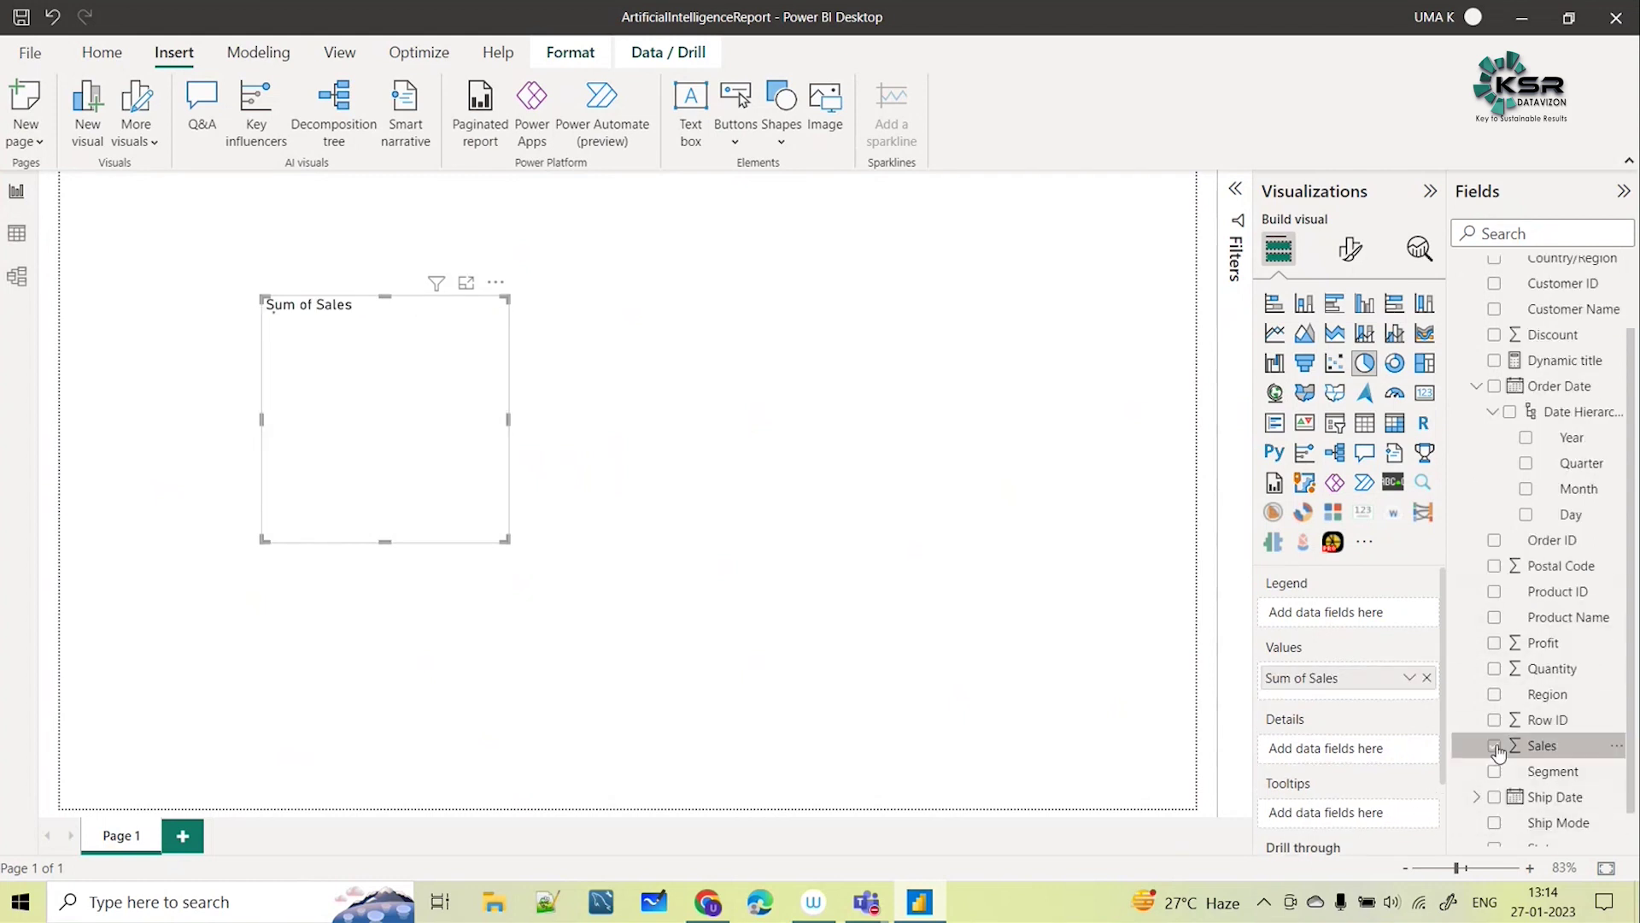
{"action": "left_click", "coordinate": [1494, 695]}
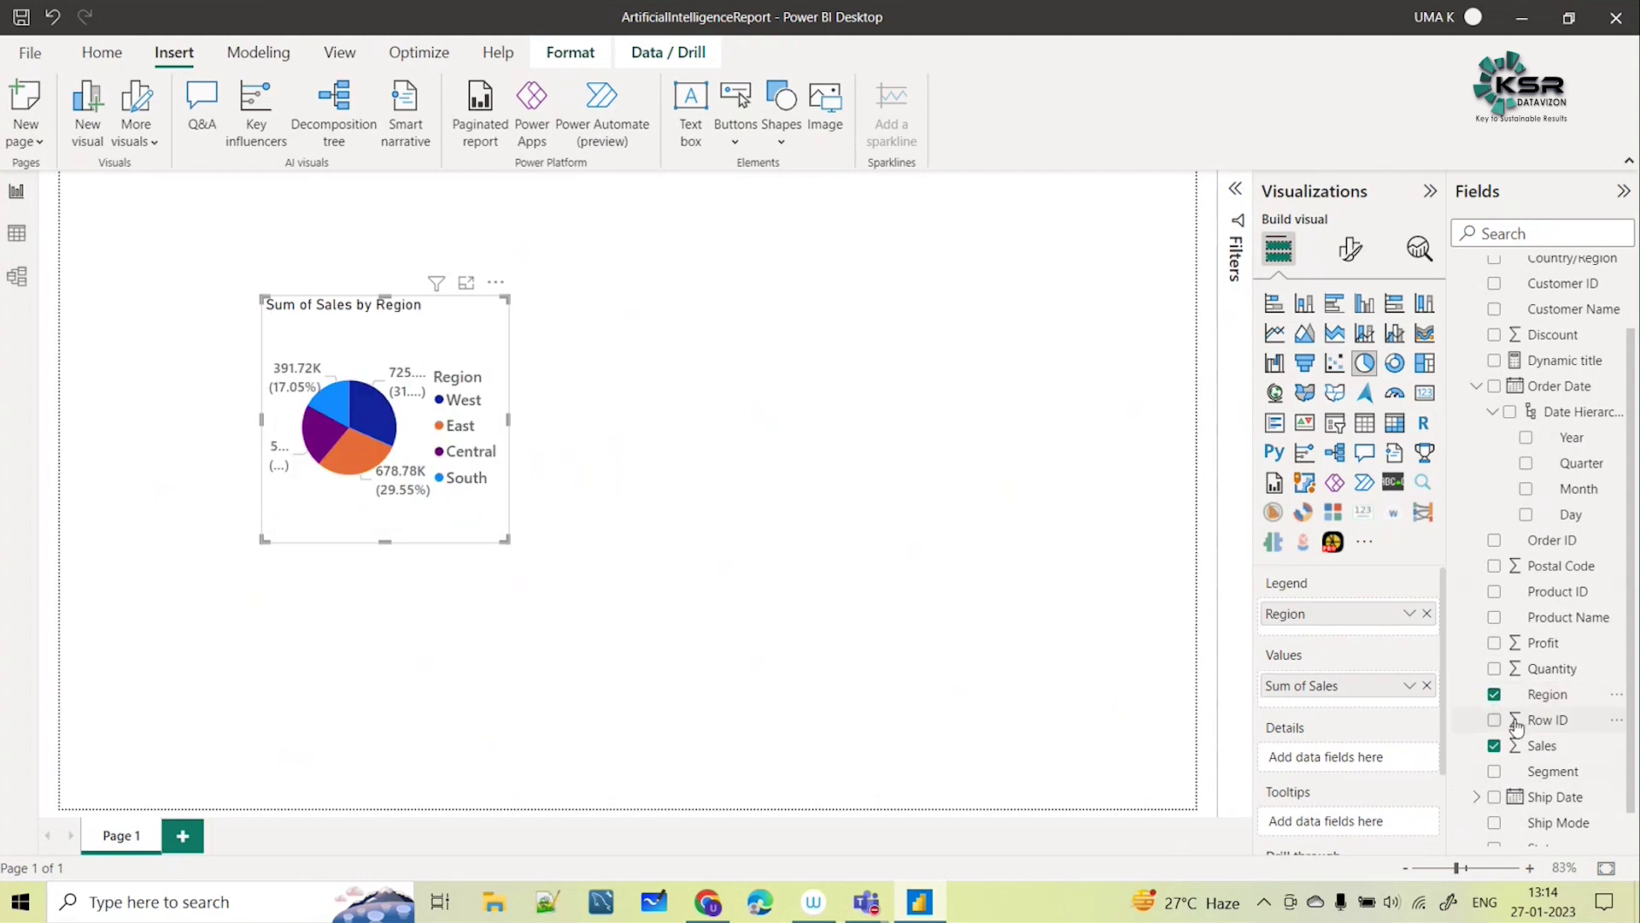
{"action": "left_click_drag", "start_coordinate": [508, 540], "coordinate": [873, 593]}
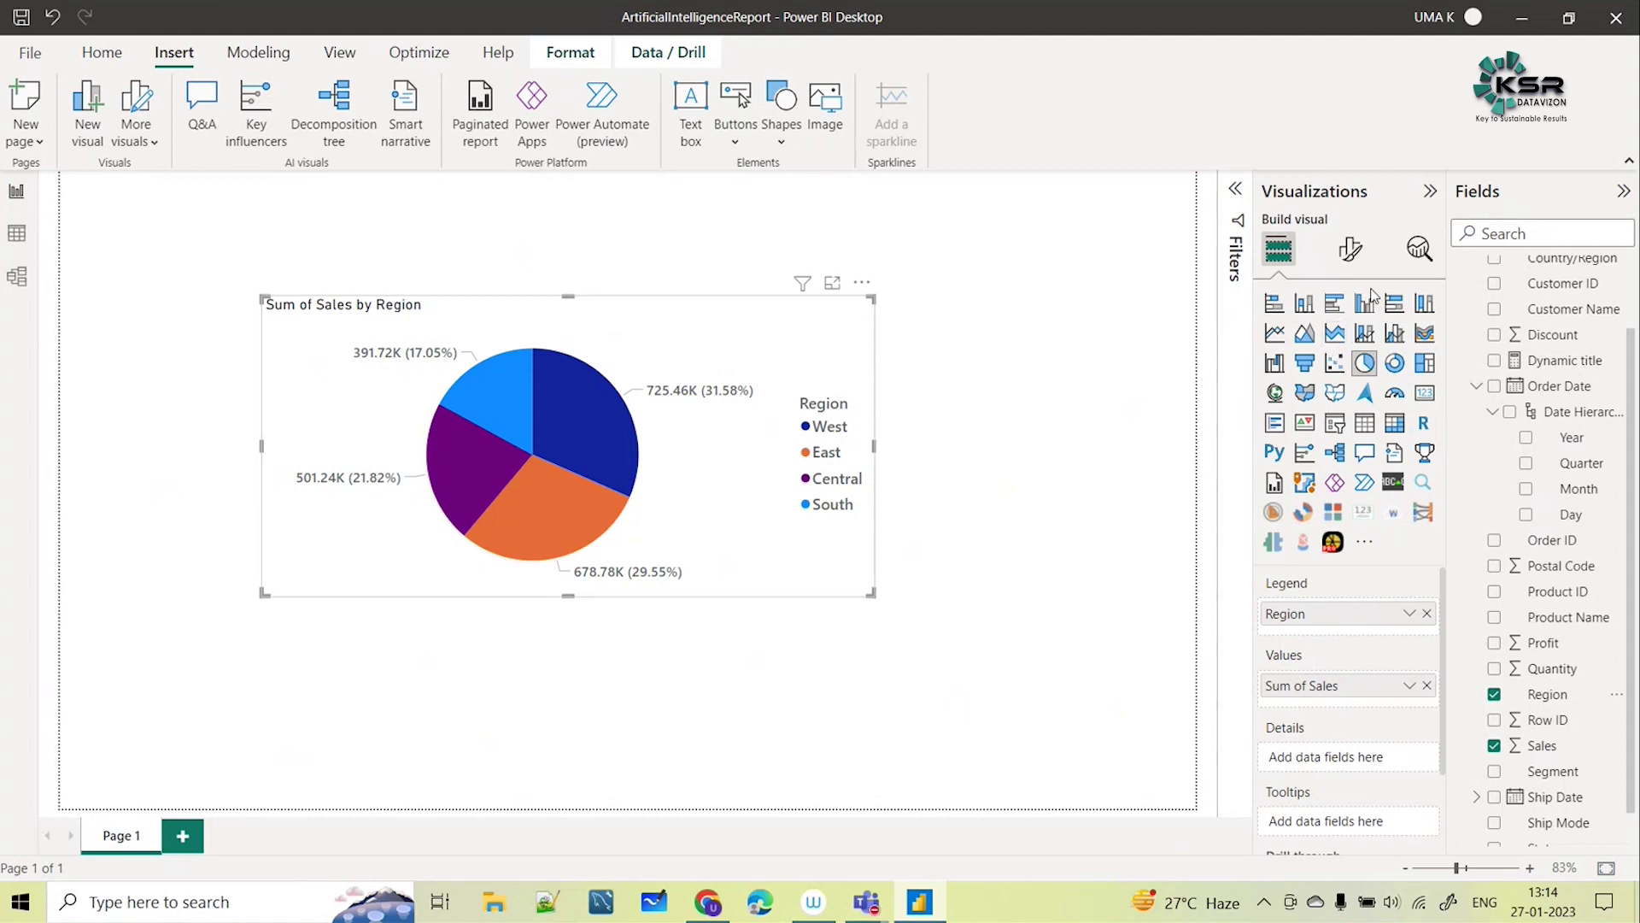
Remove the manually built Sales by Region pie chart from the page
{"action": "scroll", "coordinate": [1584, 299], "scroll_direction": "up", "scroll_amount": 2}
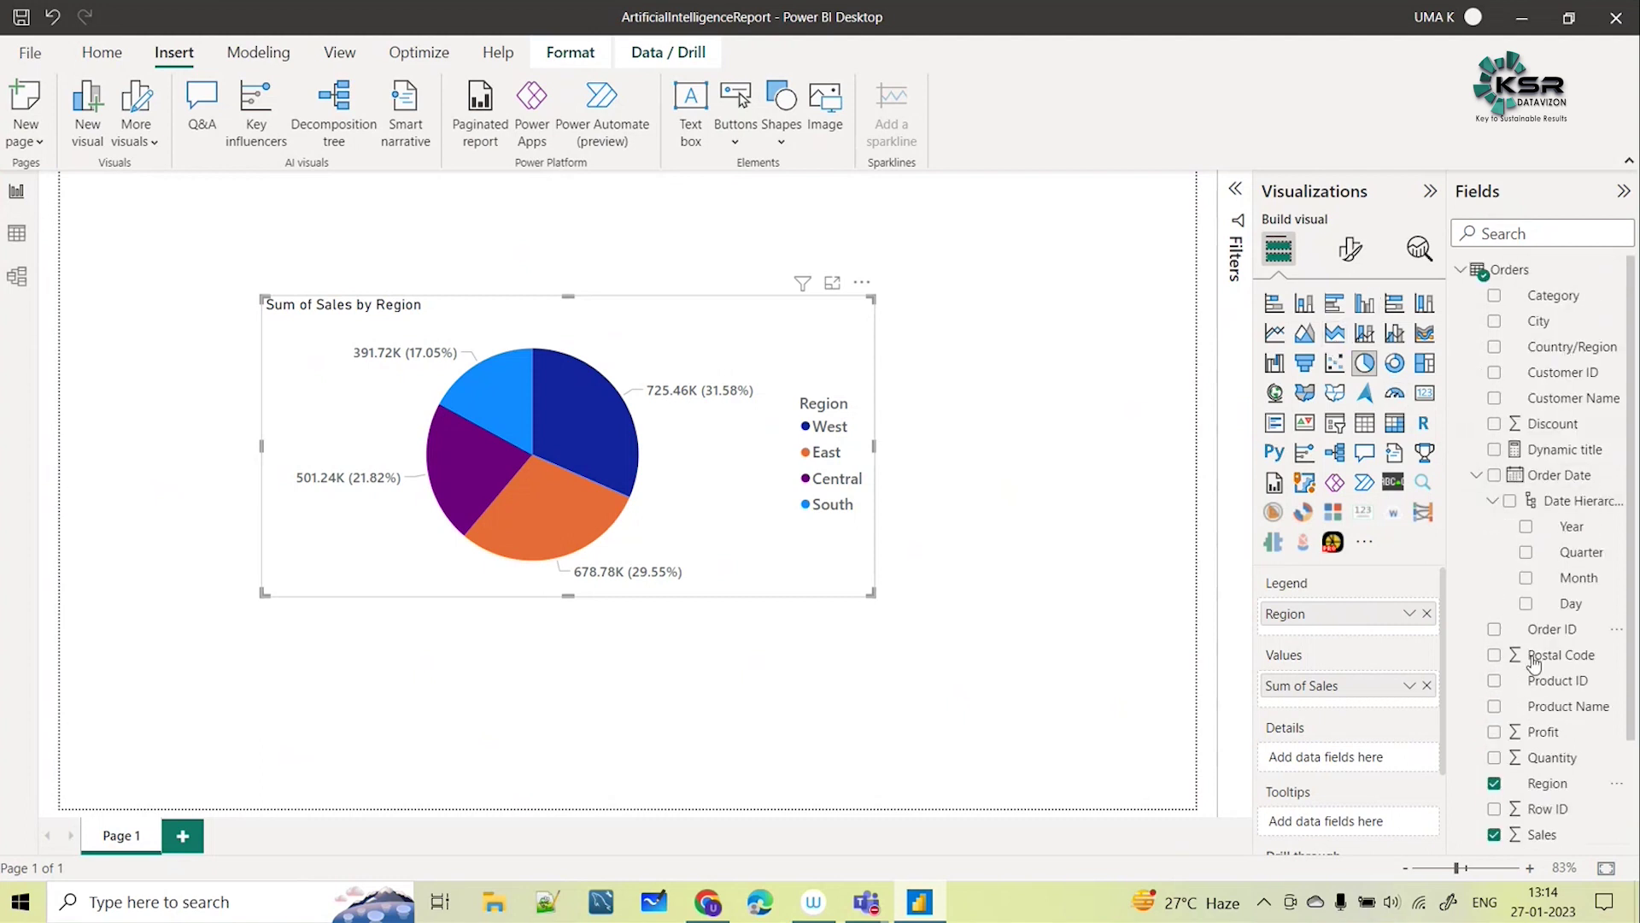
{"action": "scroll", "coordinate": [1628, 681], "scroll_direction": "down", "scroll_amount": 3}
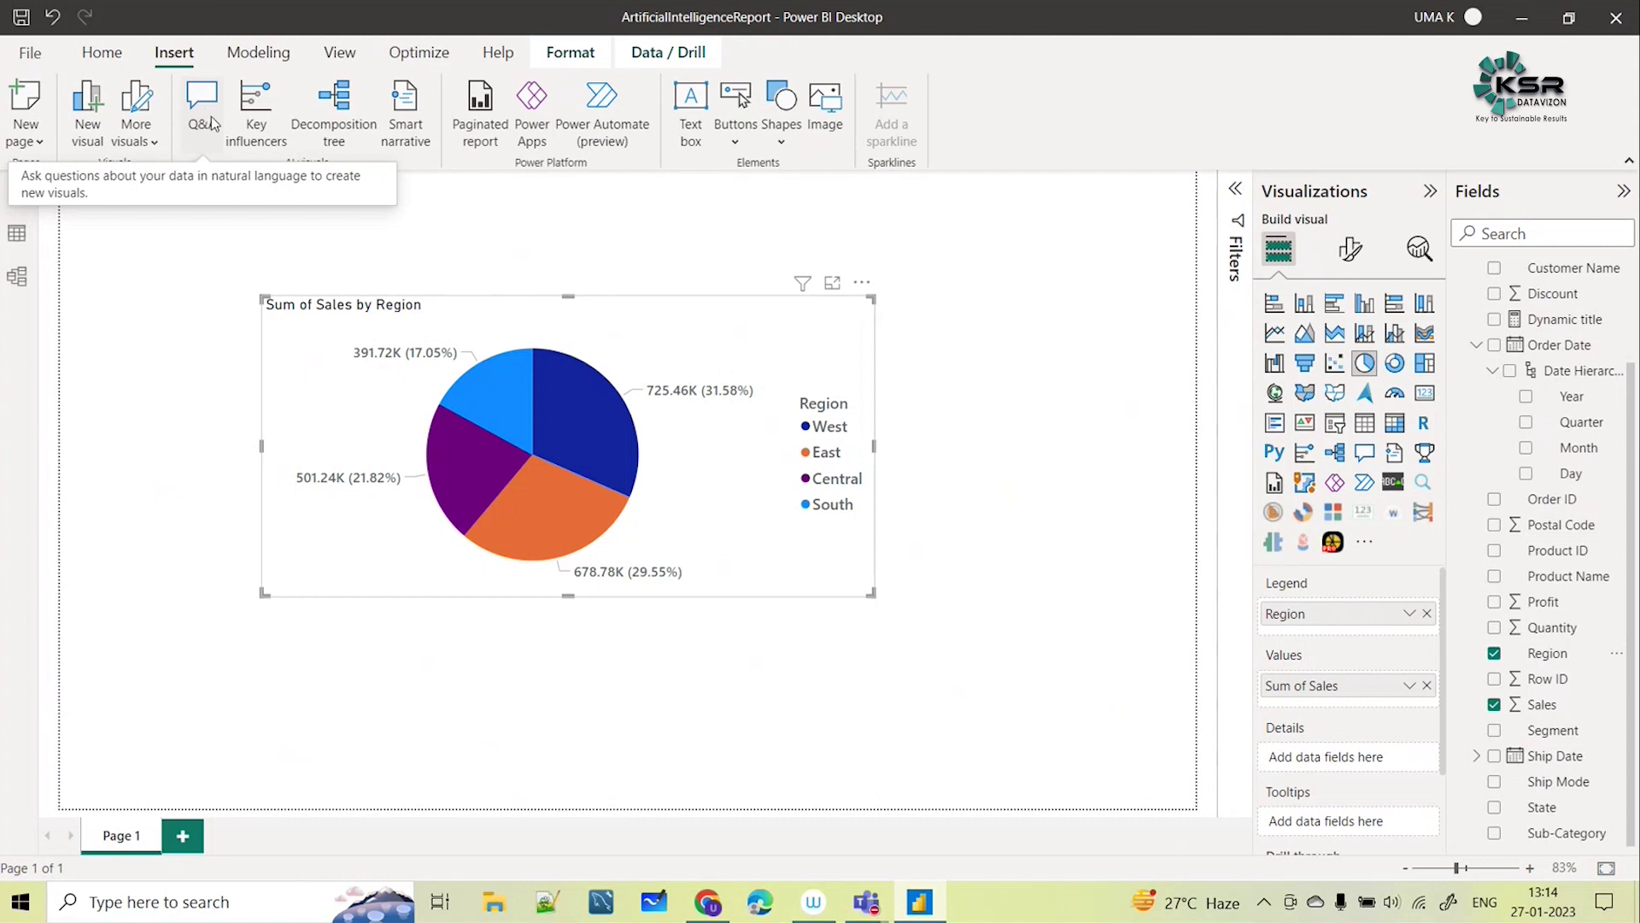
{"action": "left_click", "coordinate": [861, 282]}
{"action": "left_click", "coordinate": [924, 357]}
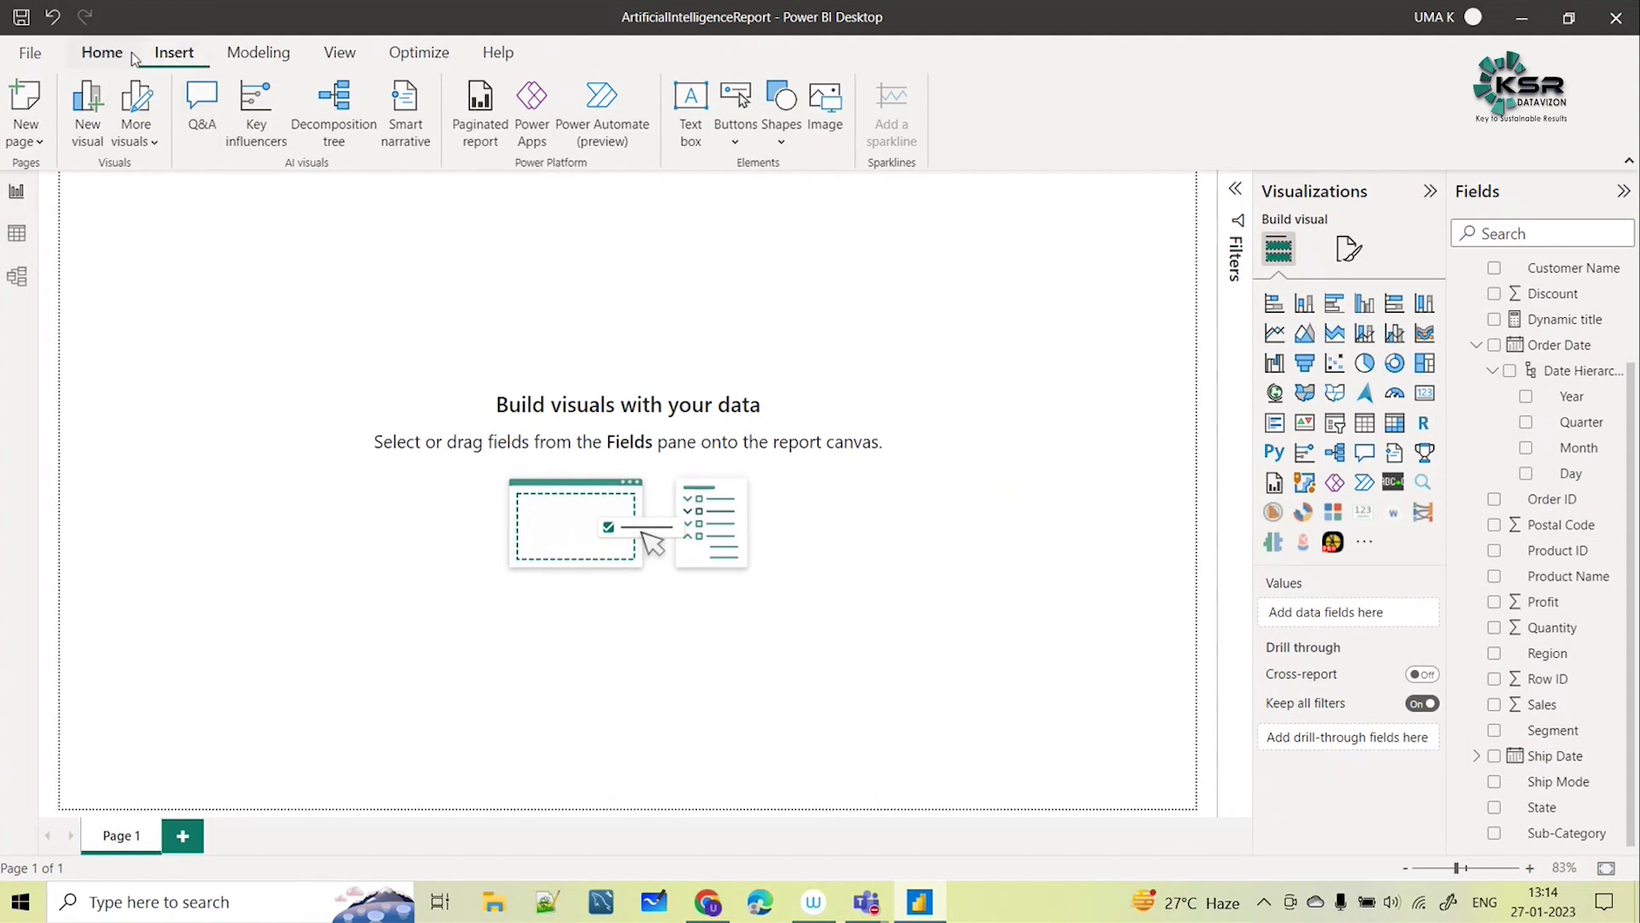
Add a Q&A visual near the page's upper-left corner and ask it "Sales by region"
{"action": "scroll", "coordinate": [165, 59], "scroll_direction": "up", "scroll_amount": 1}
{"action": "left_click", "coordinate": [171, 56]}
{"action": "double_click", "coordinate": [98, 217]}
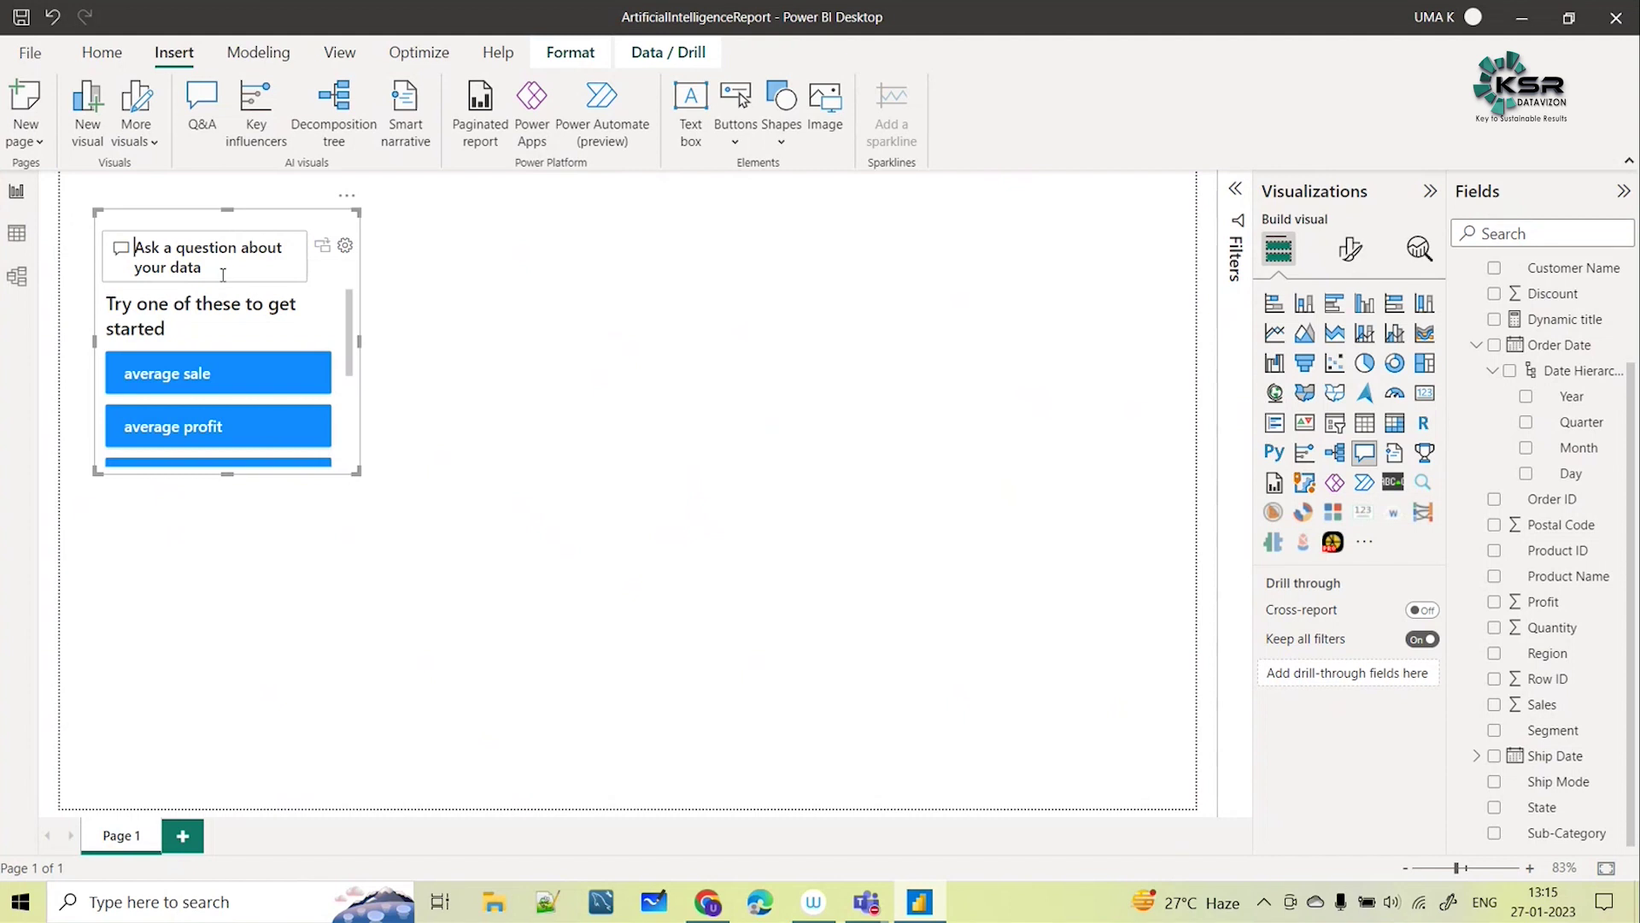
{"action": "type", "text": "Sales b"}
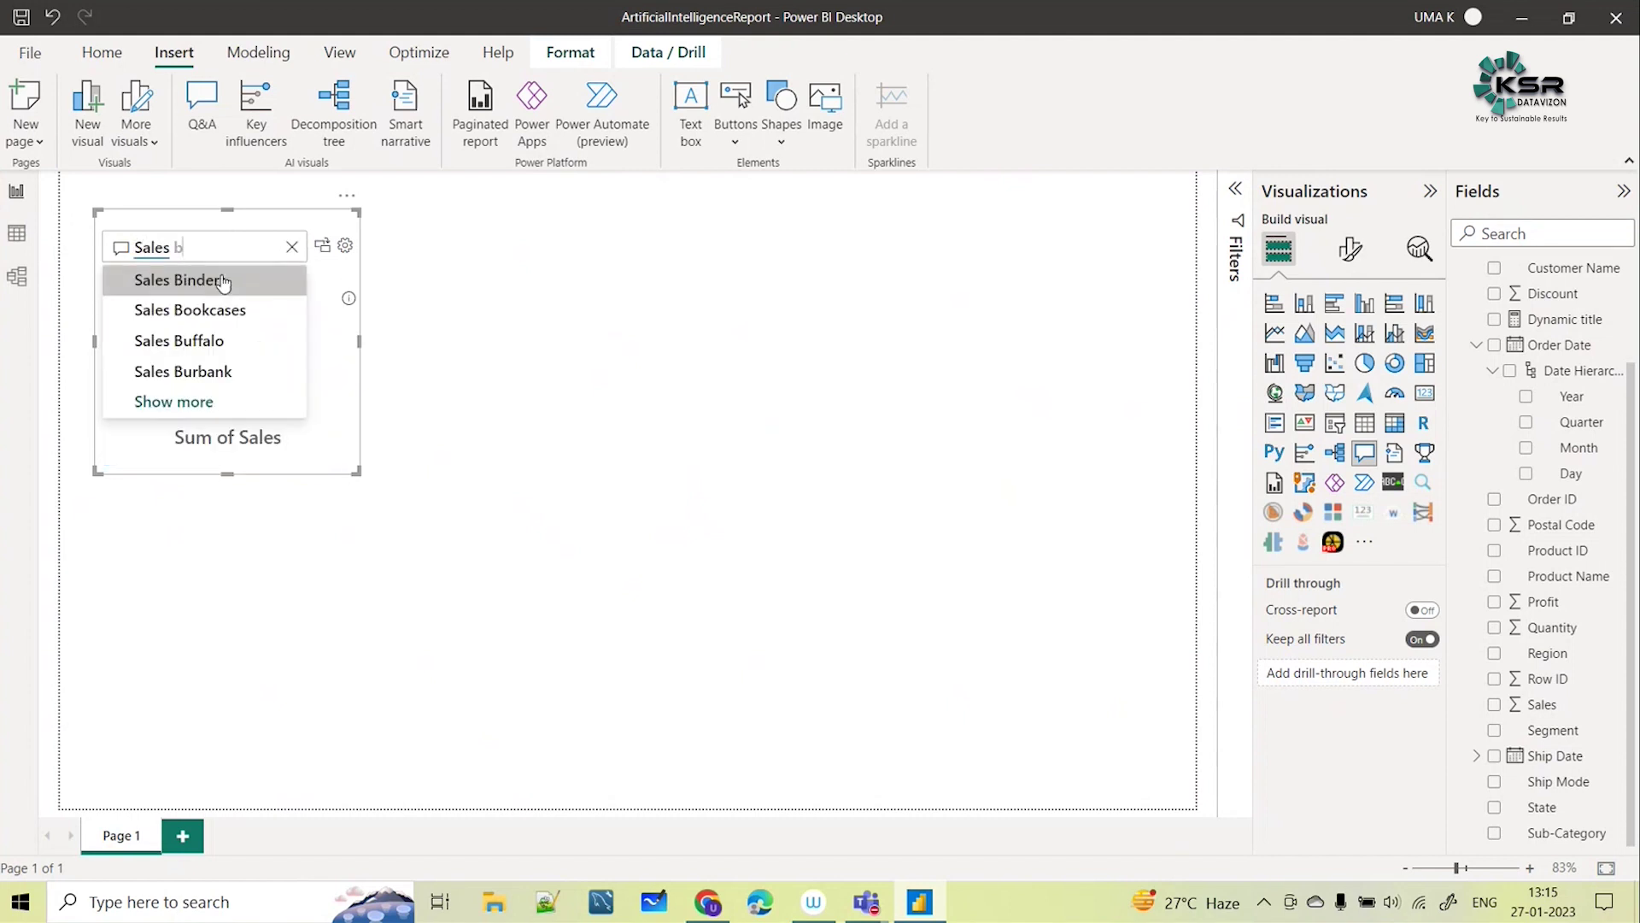
{"action": "type", "text": "y region"}
{"action": "left_click", "coordinate": [223, 282]}
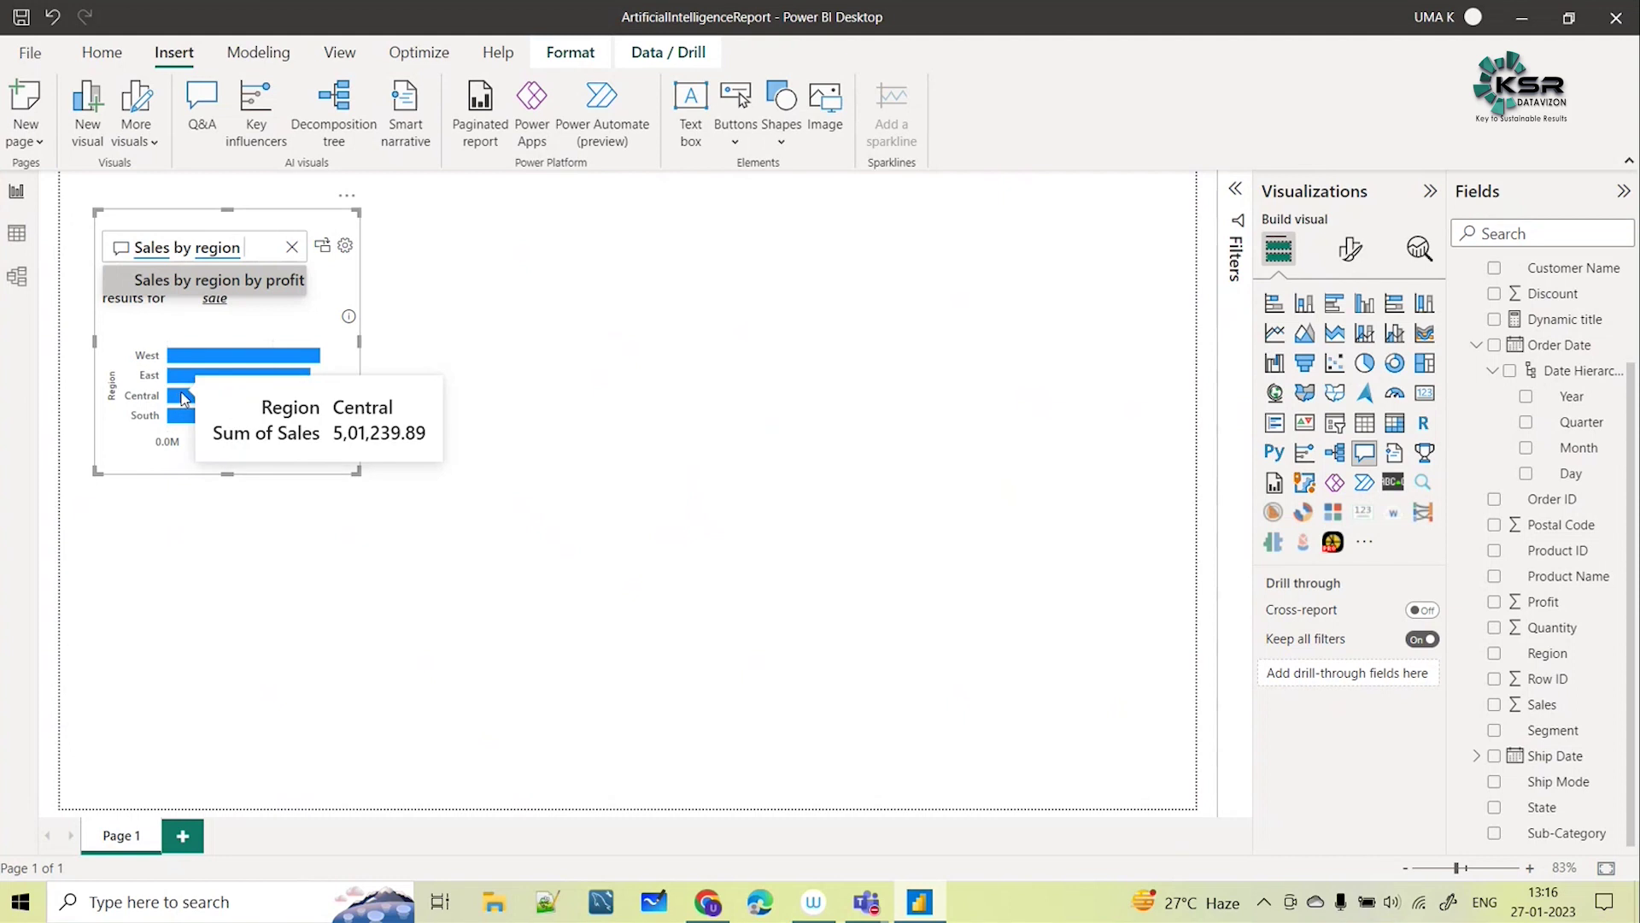
{"action": "mouse_move", "coordinate": [215, 402]}
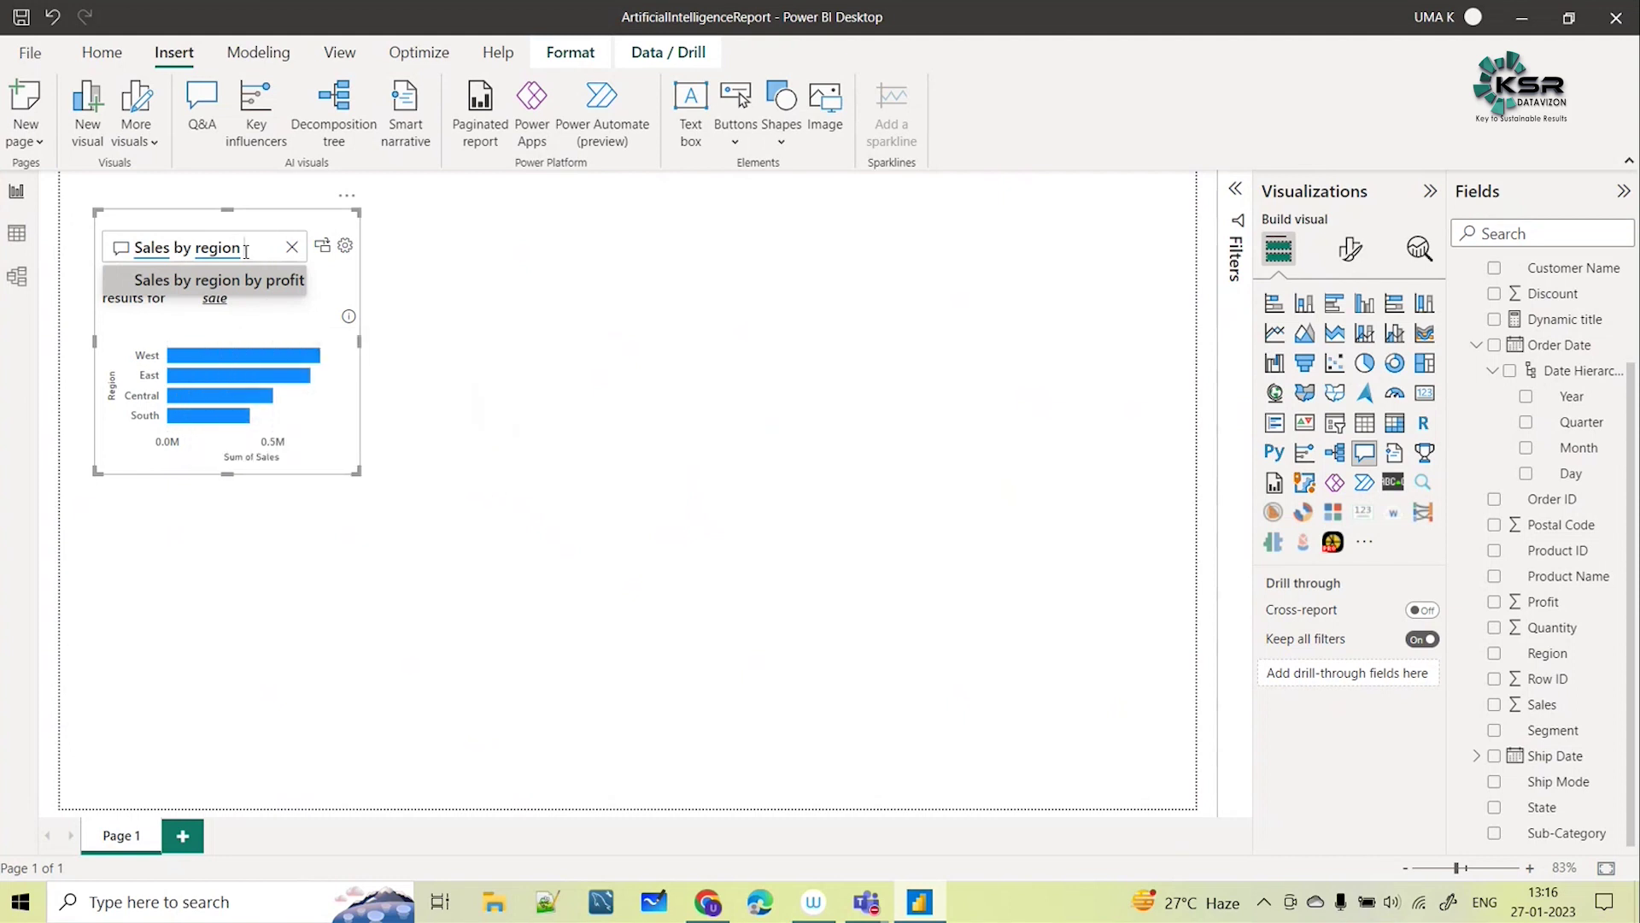
Extend the question to "Sales by region in pie chart" and enlarge the Q&A visual
{"action": "type", "text": "in"}
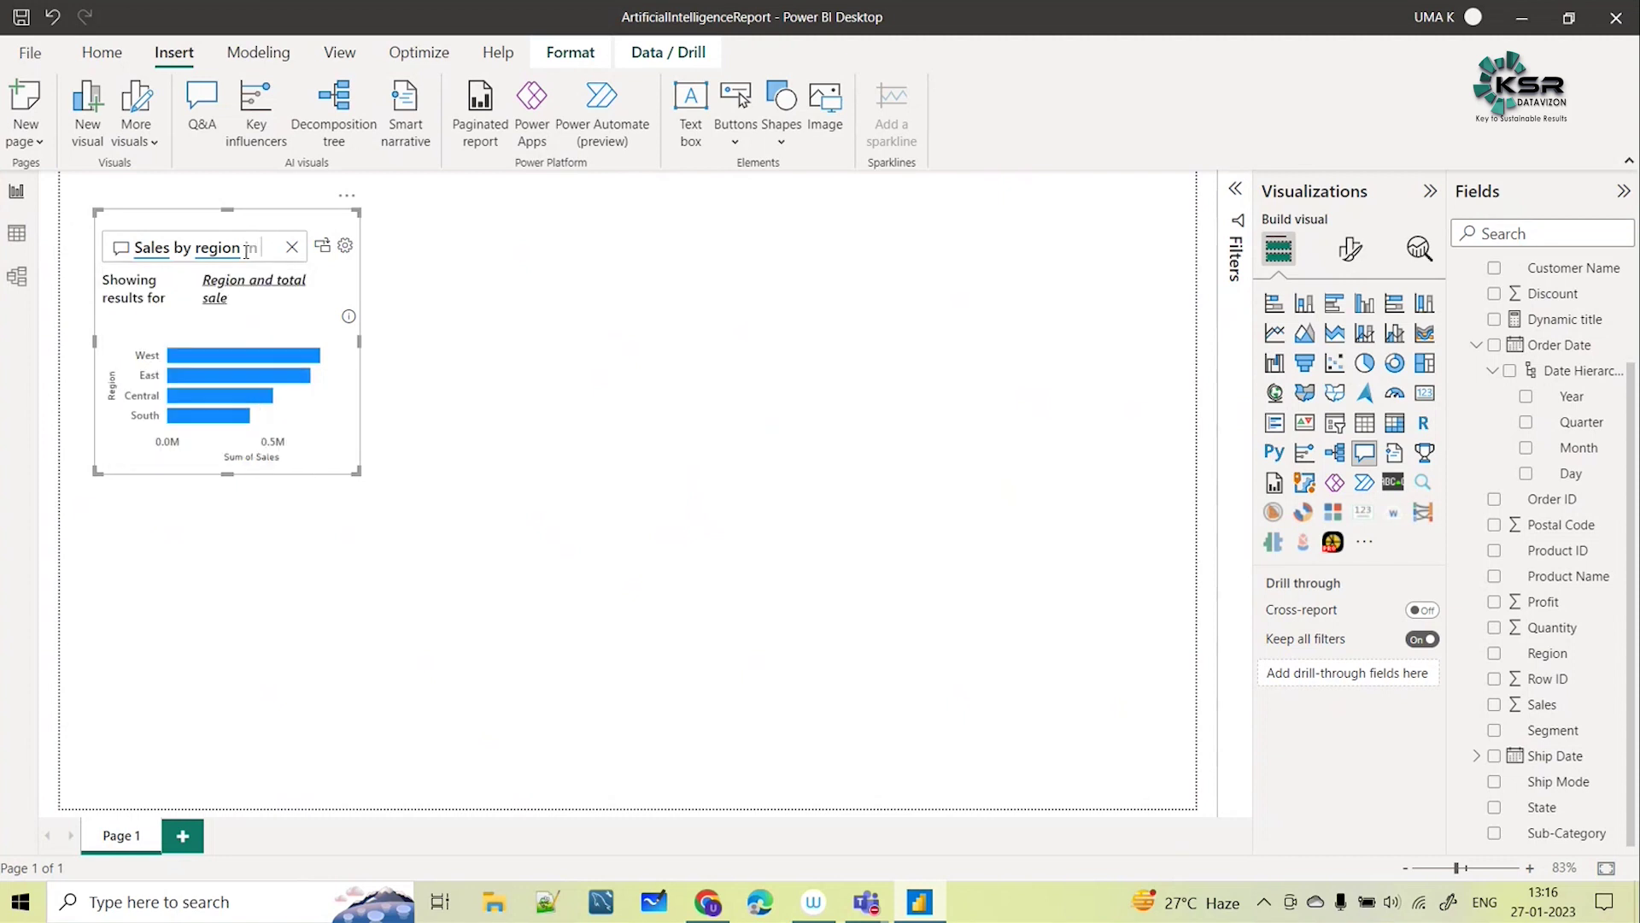
{"action": "type", "text": " pie chart"}
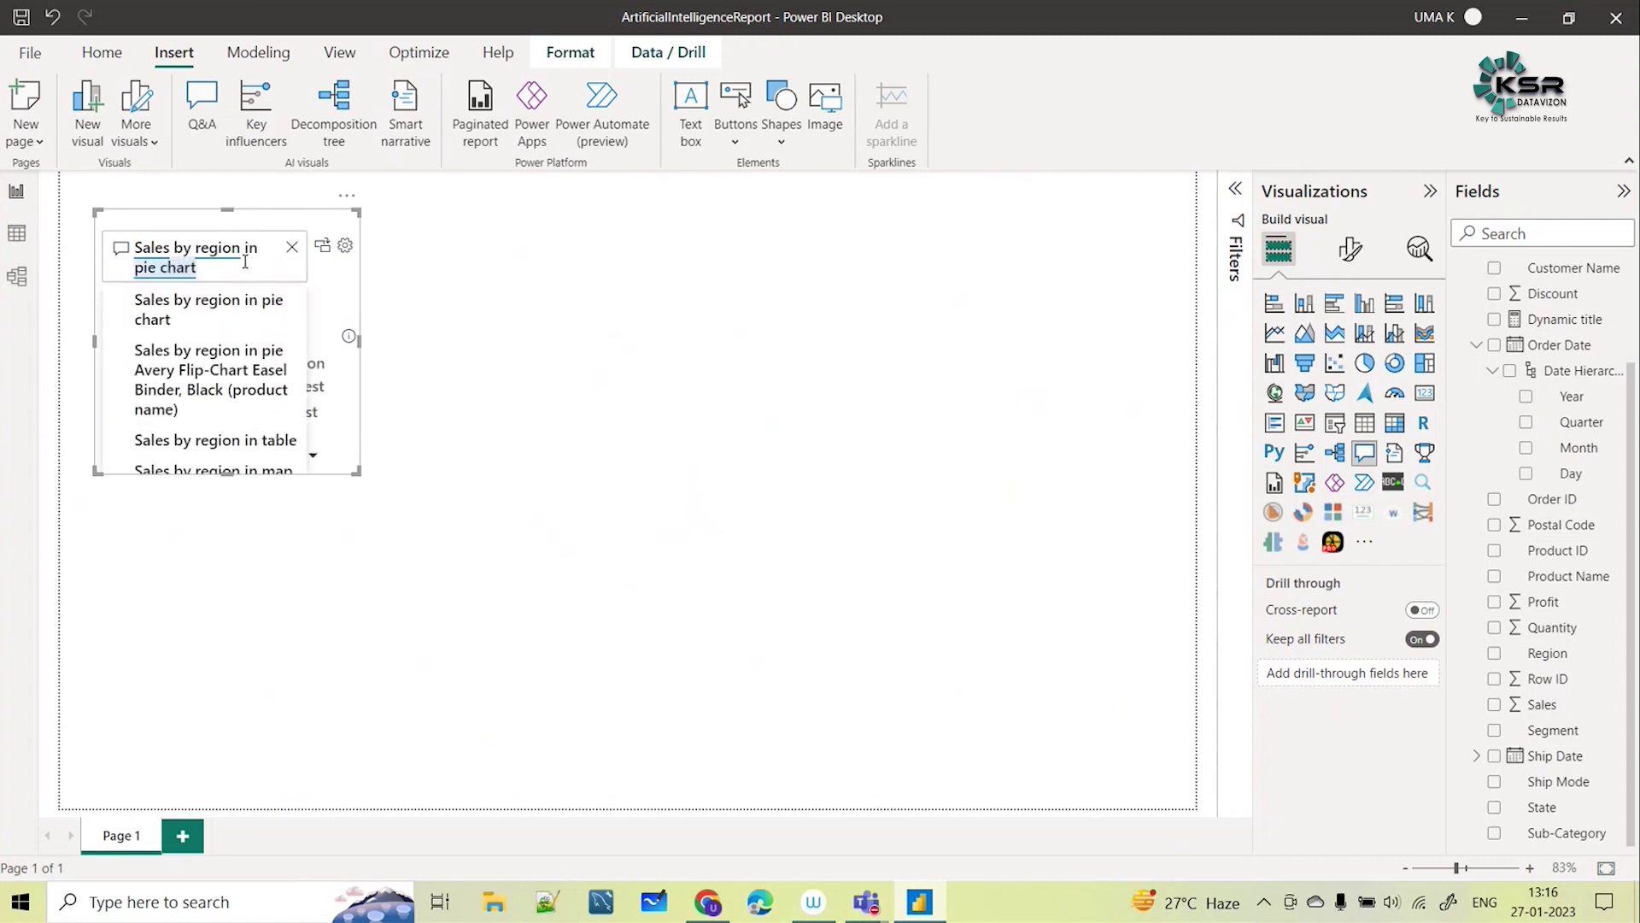
{"action": "left_click", "coordinate": [186, 308]}
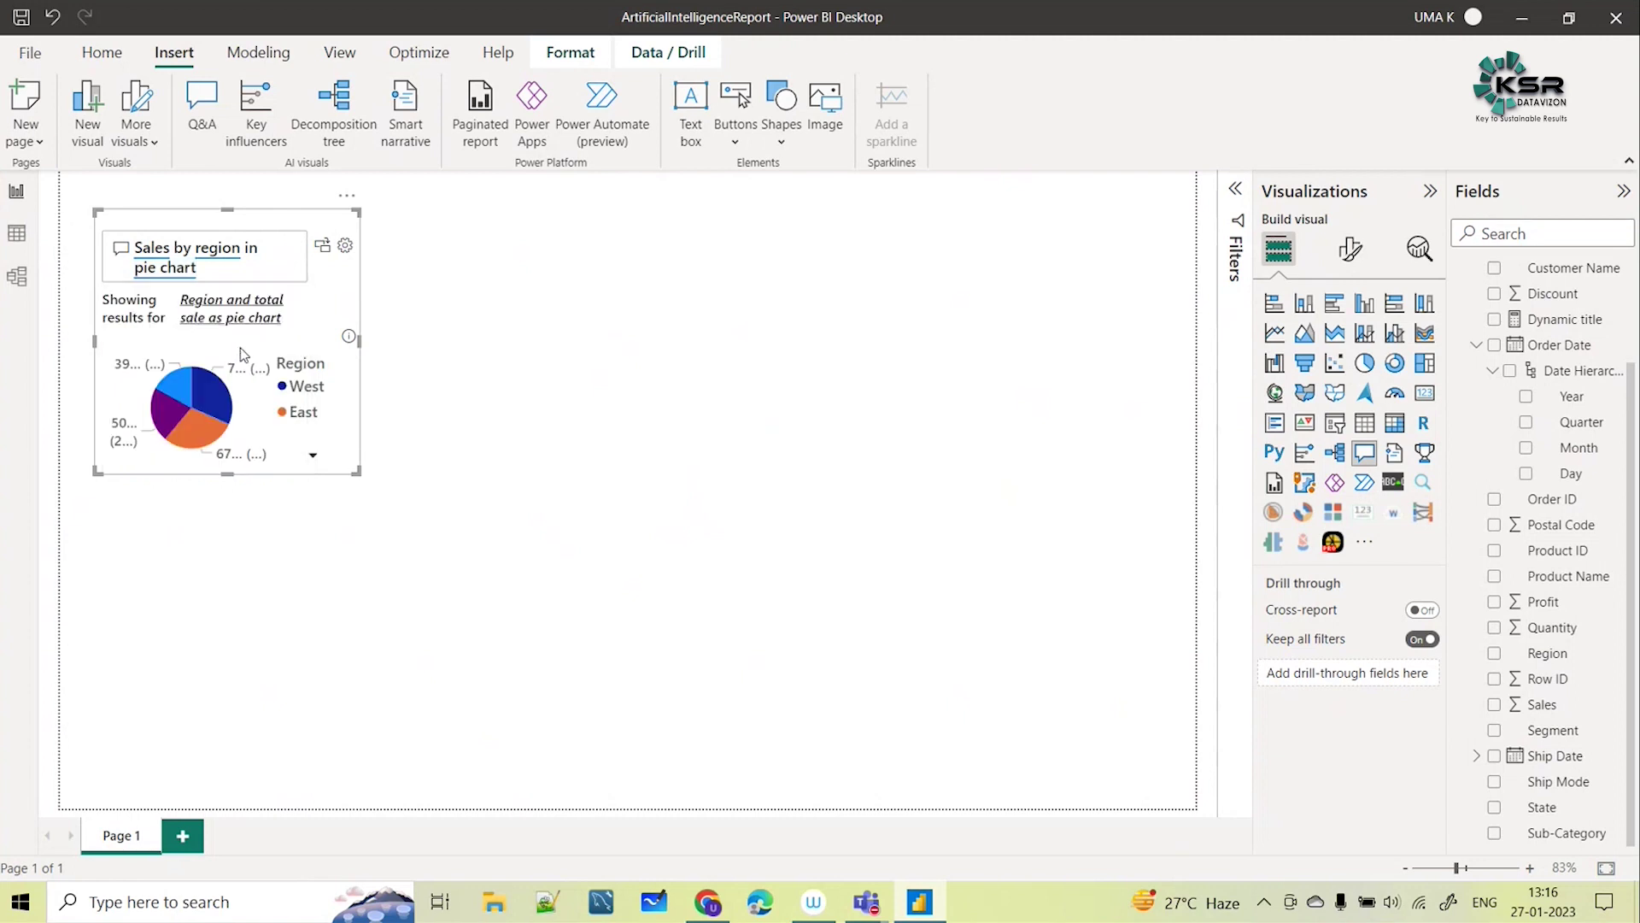
{"action": "left_click_drag", "start_coordinate": [356, 469], "coordinate": [497, 560]}
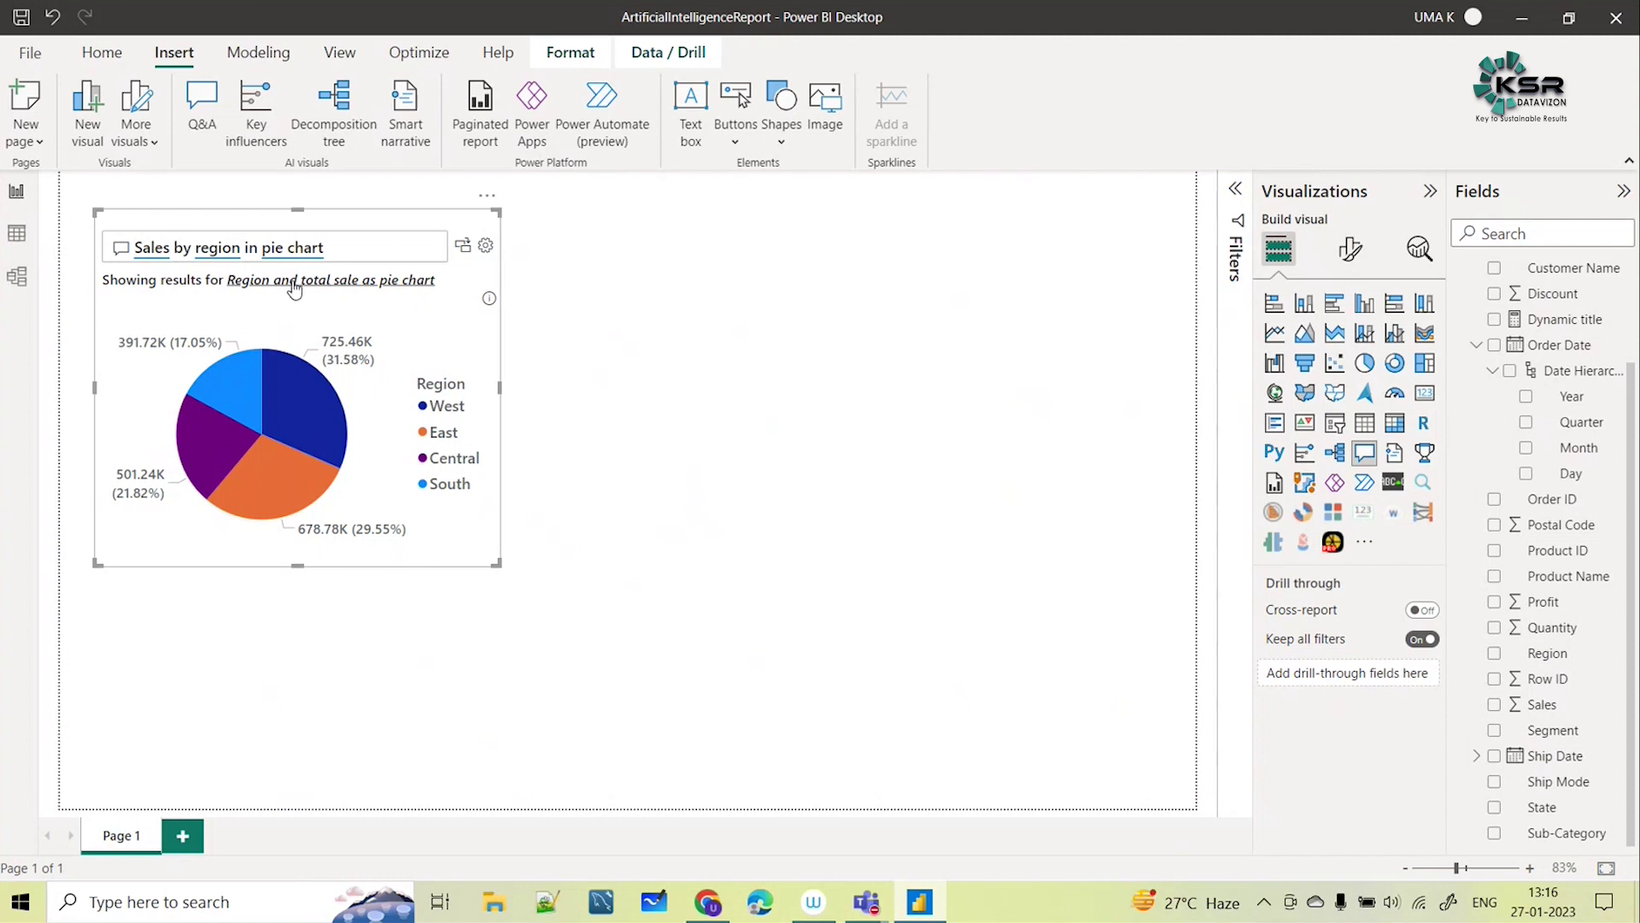
Convert the Q&A pie chart result into a standard visual and place it in the page's upper-left corner
{"action": "left_click", "coordinate": [462, 250]}
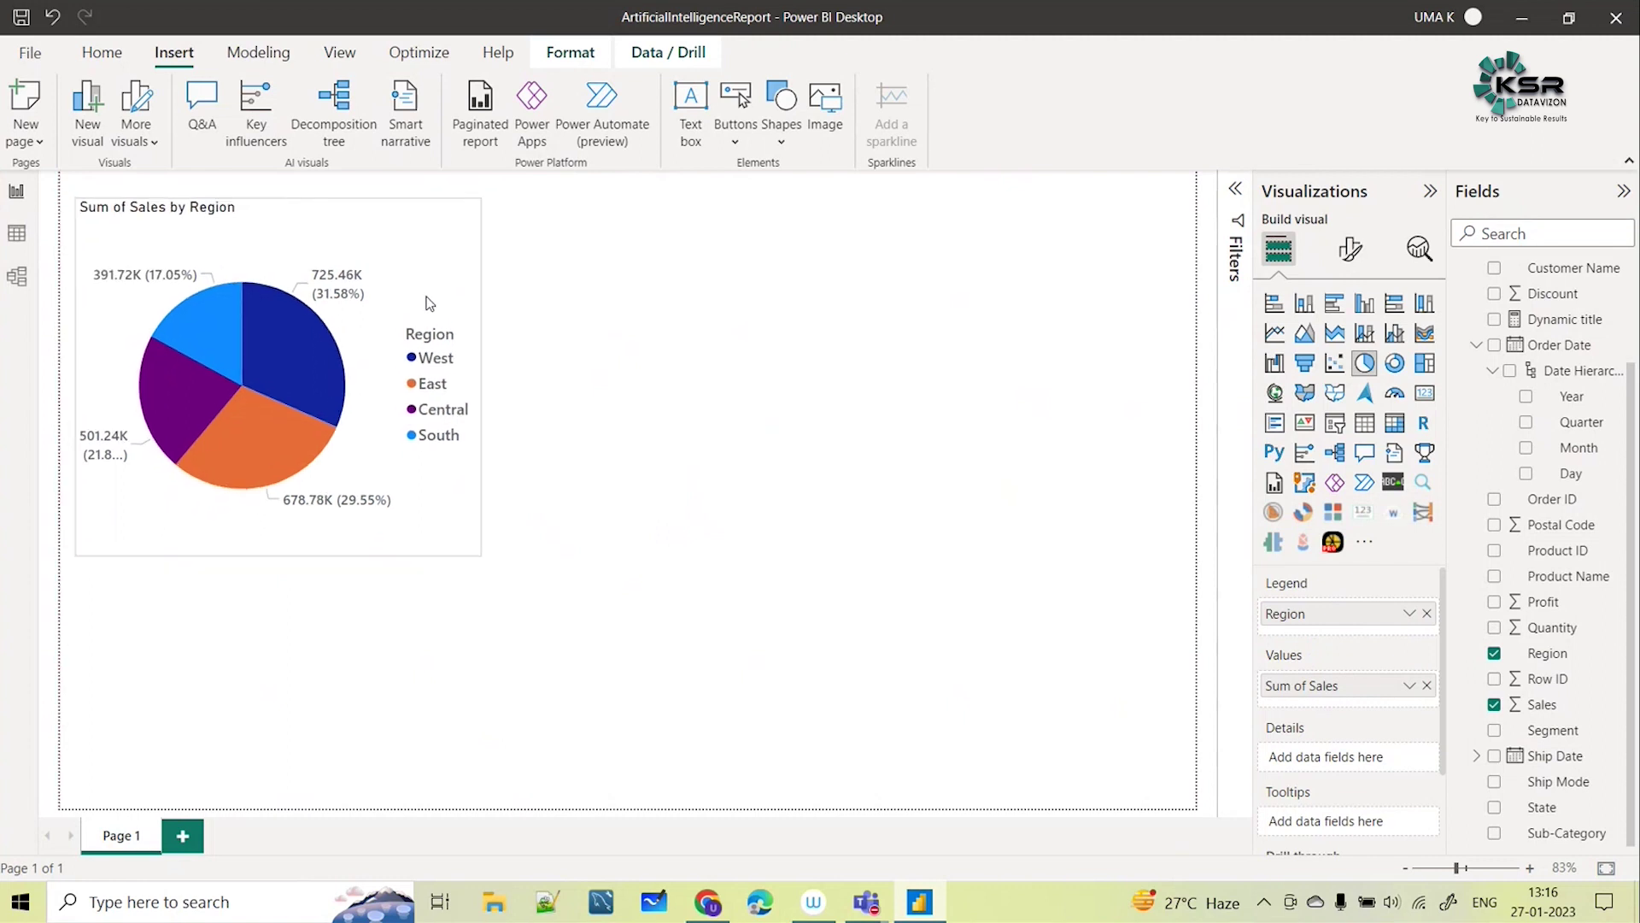
{"action": "left_click", "coordinate": [428, 306]}
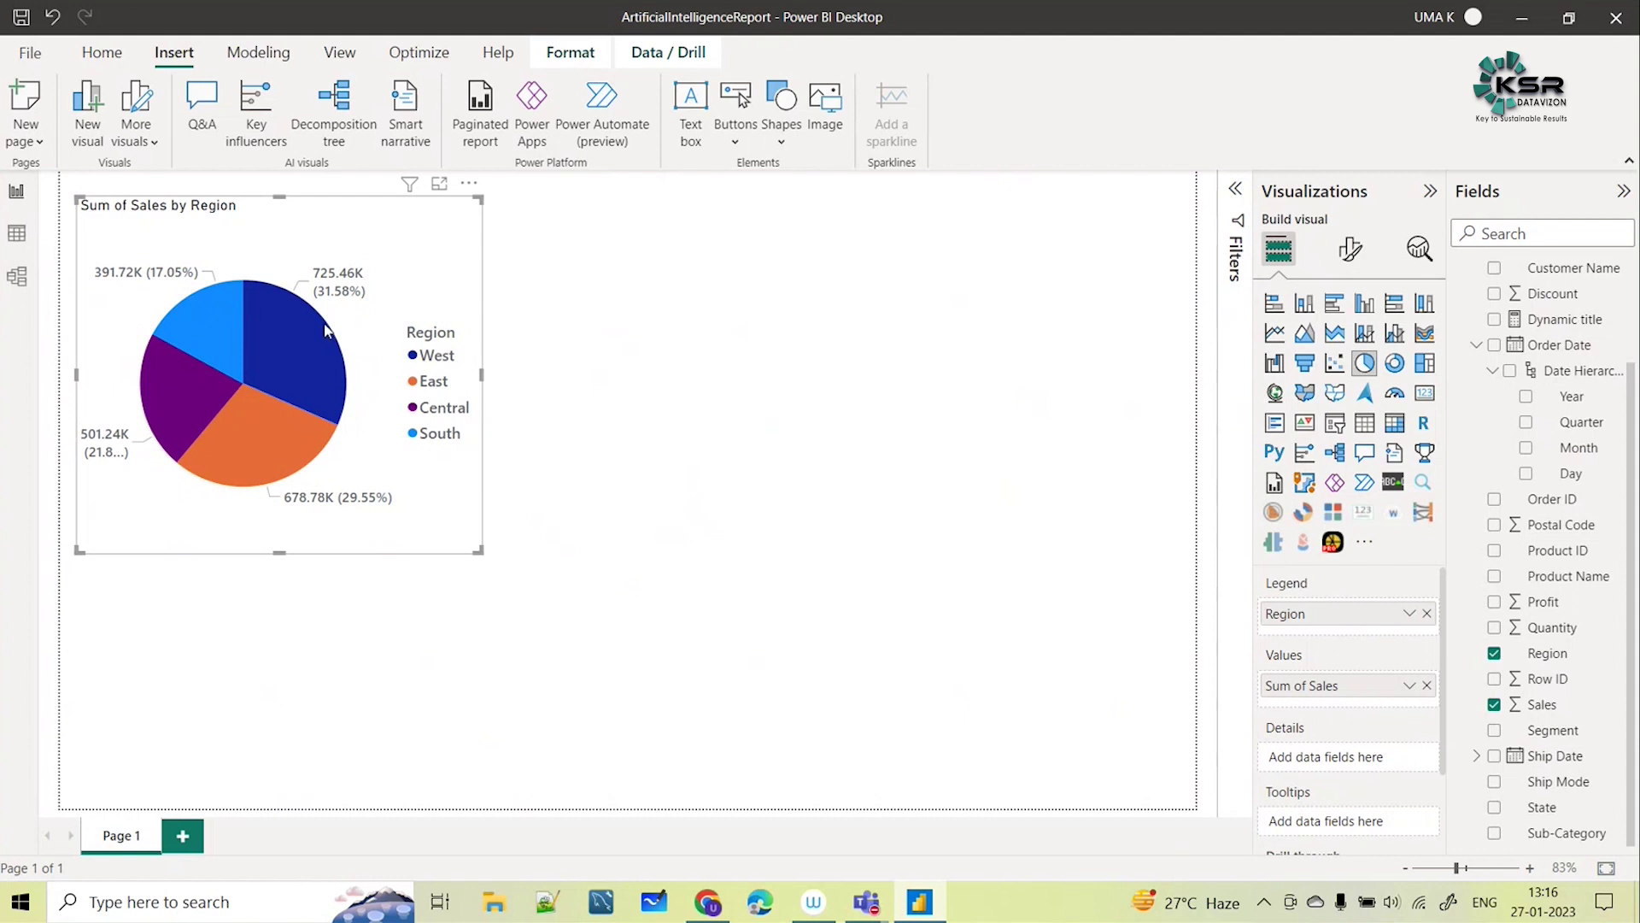
{"action": "left_click_drag", "start_coordinate": [298, 249], "coordinate": [294, 245]}
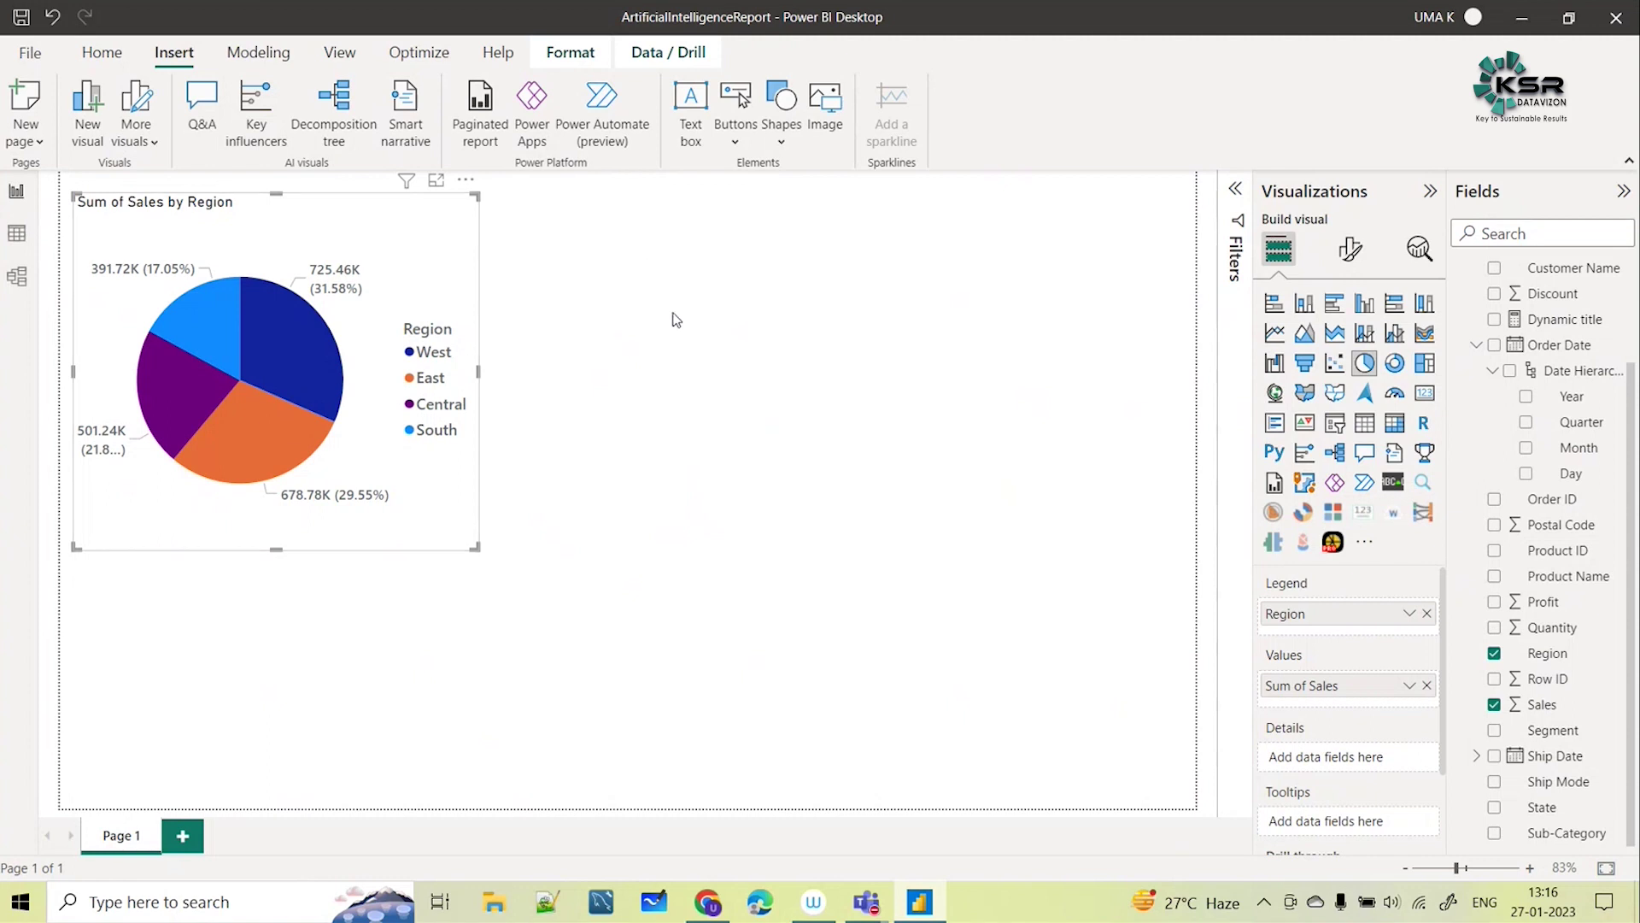
{"action": "left_click", "coordinate": [673, 344]}
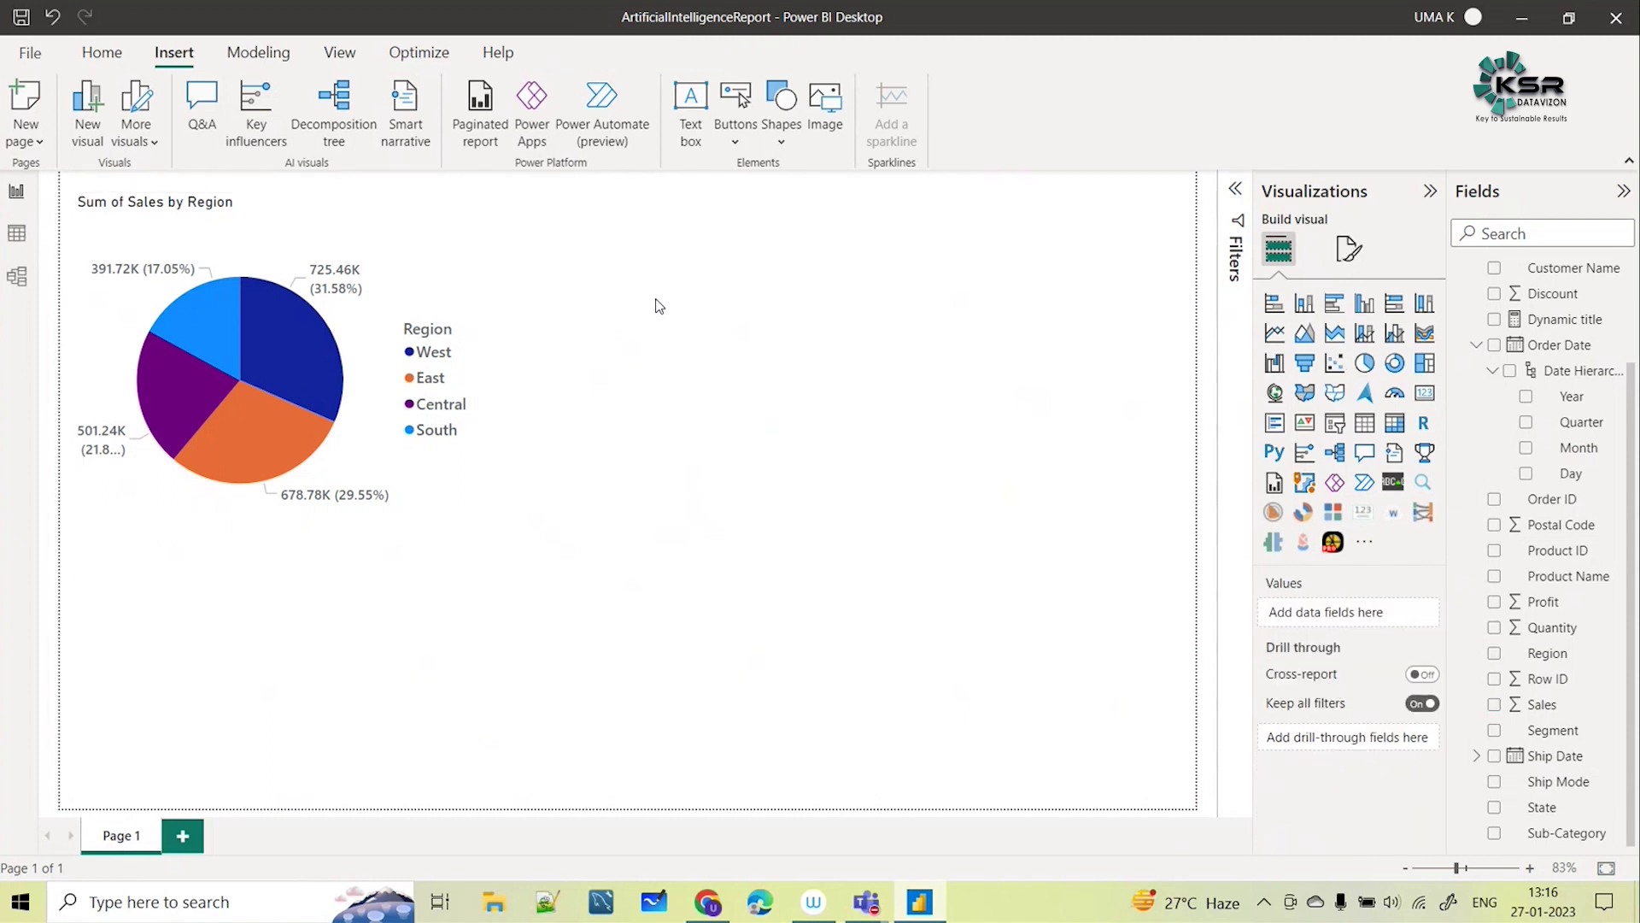
Add a second Q&A visual beside the pie chart and ask it "category by profit"
{"action": "double_click", "coordinate": [655, 262]}
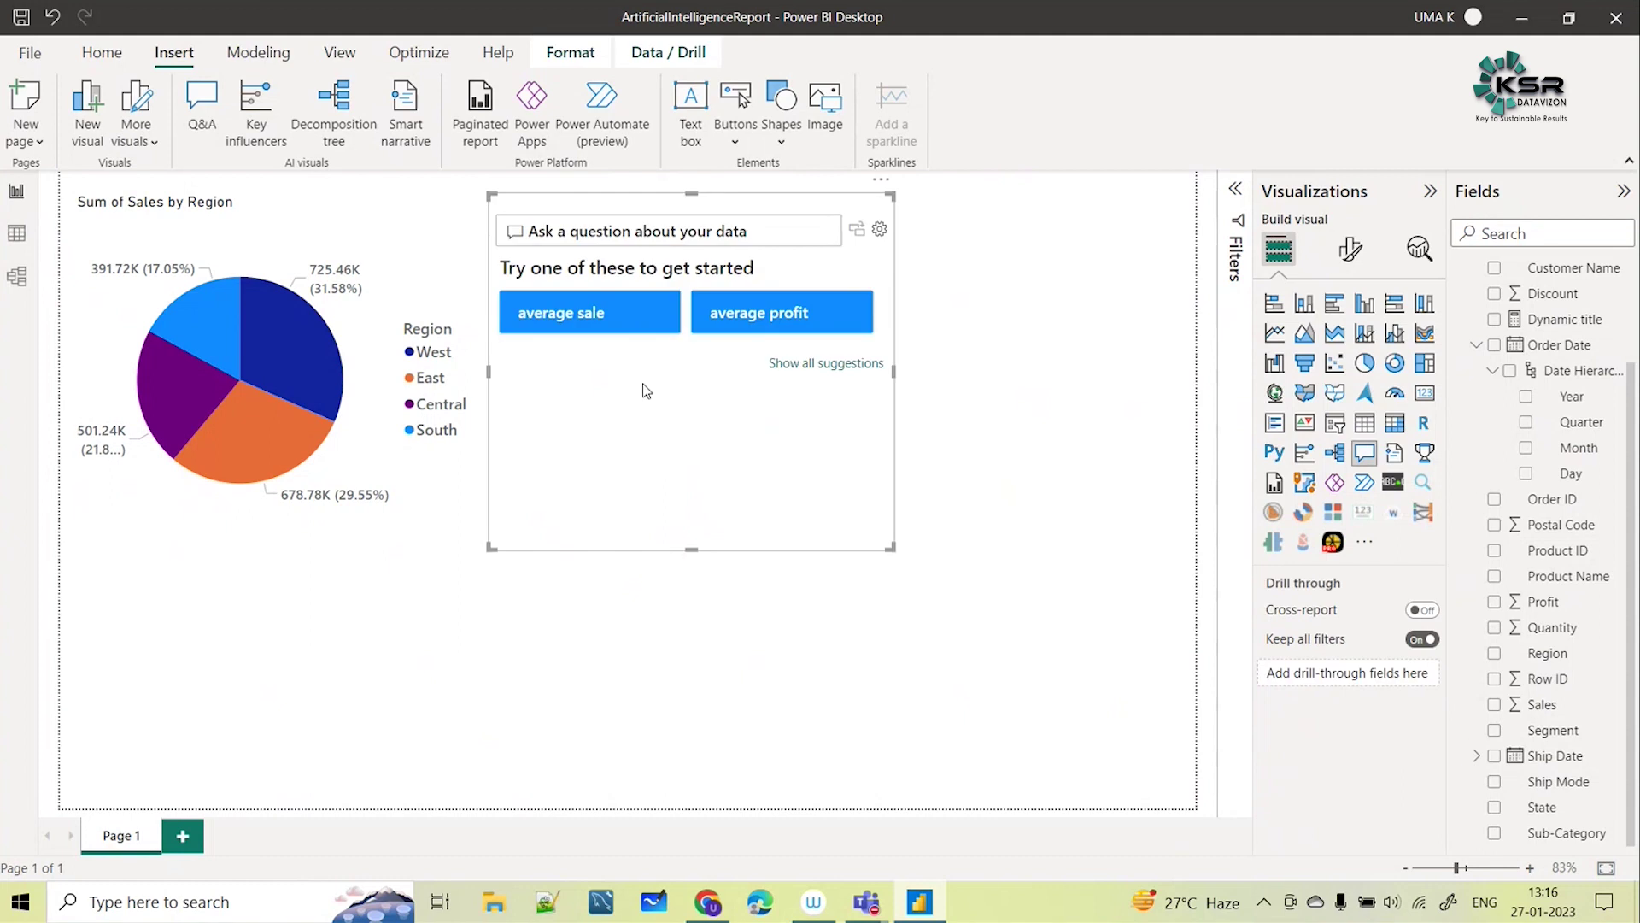
{"action": "left_click", "coordinate": [546, 235]}
{"action": "type", "text": "c"}
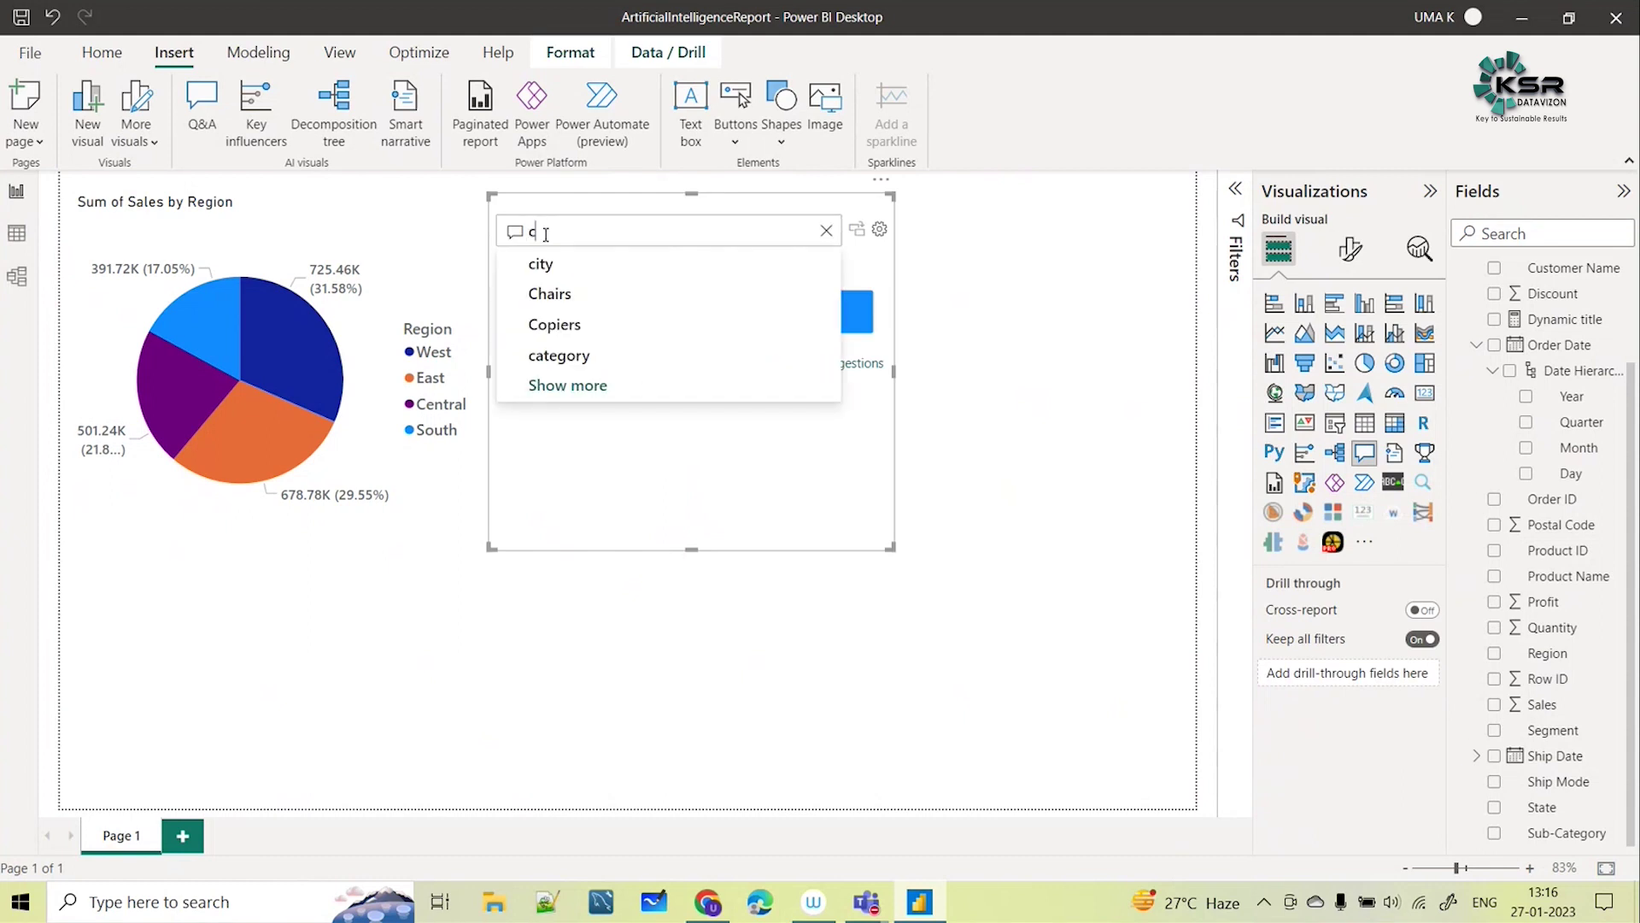
{"action": "type", "text": "ategory"}
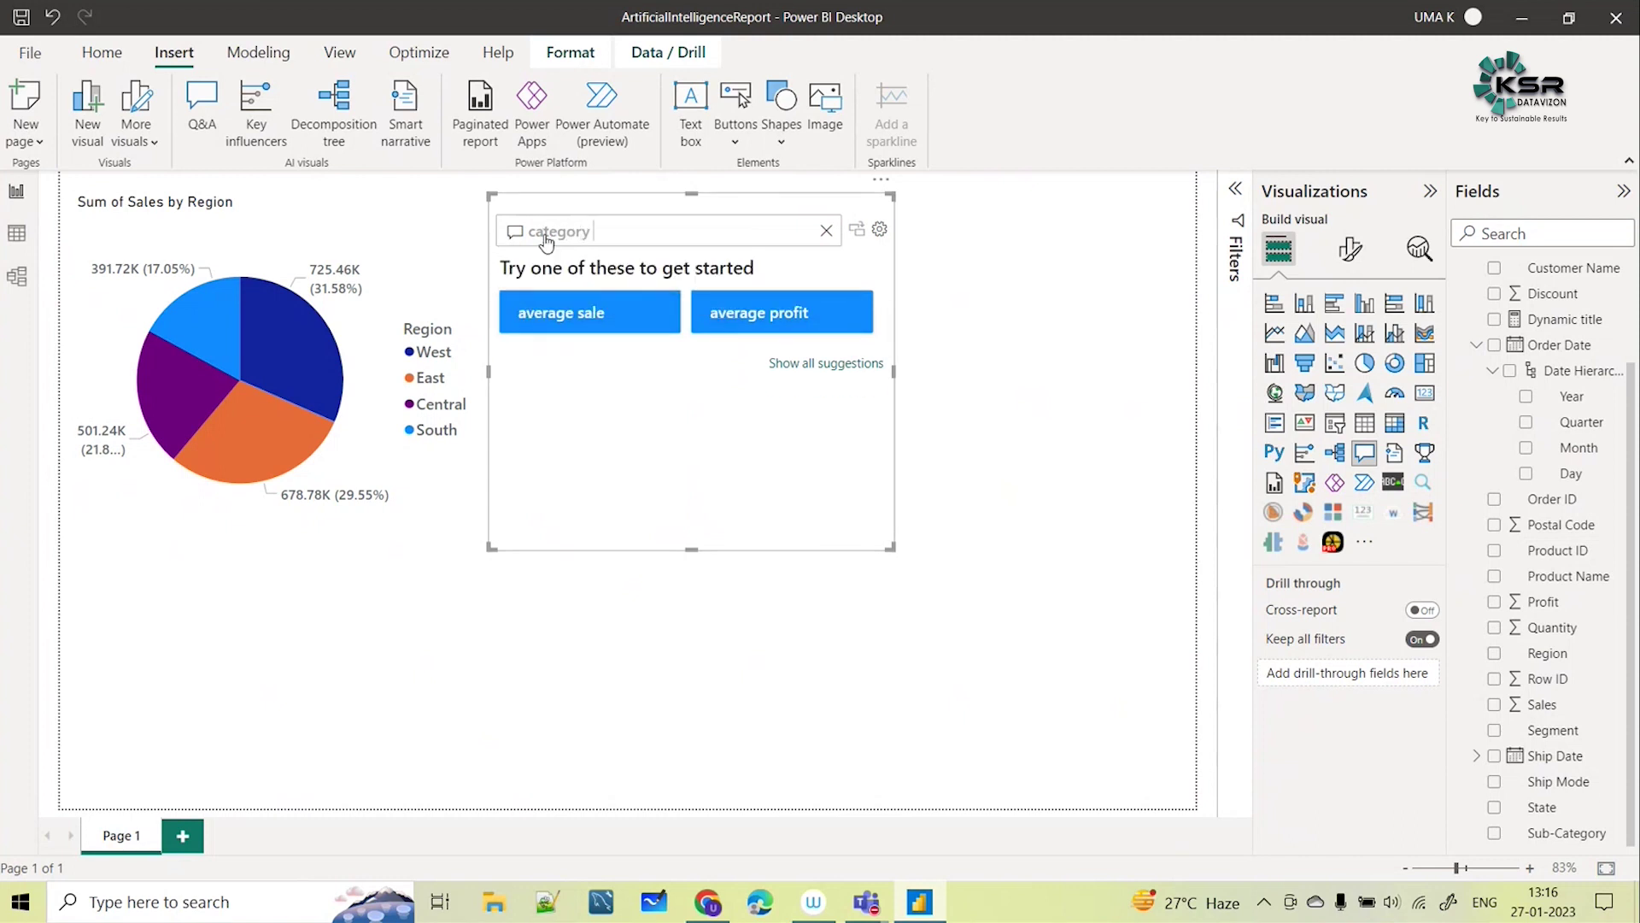
{"action": "type", "text": " by profit"}
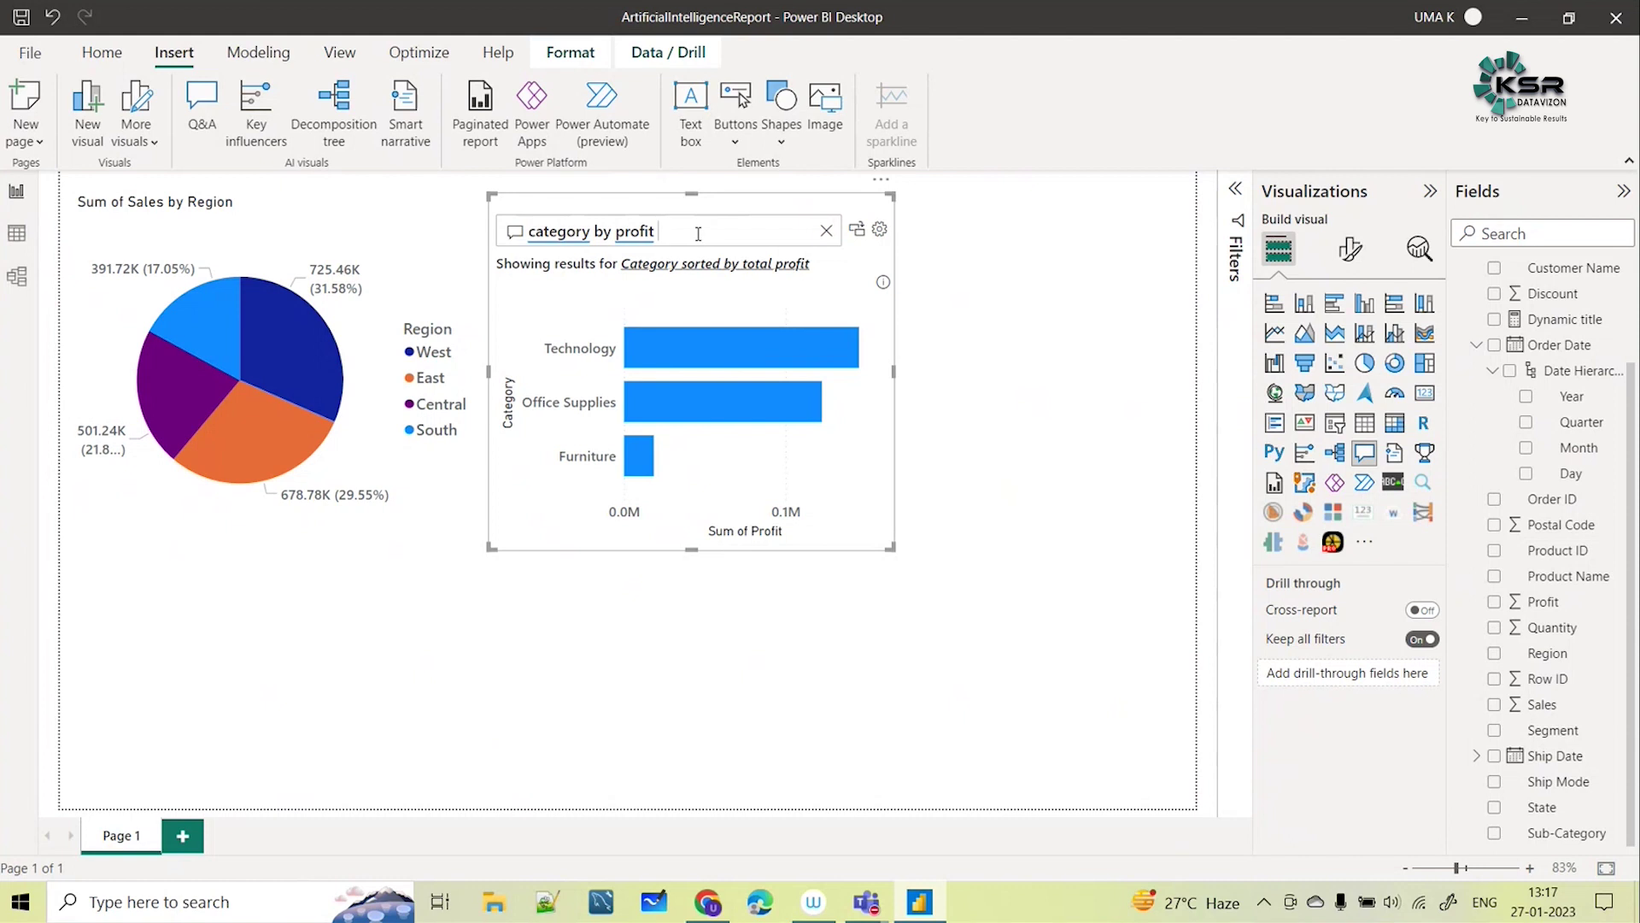
Extend the second question to "category by profit by column chart" and convert the result into a standard visual
{"action": "type", "text": "by"}
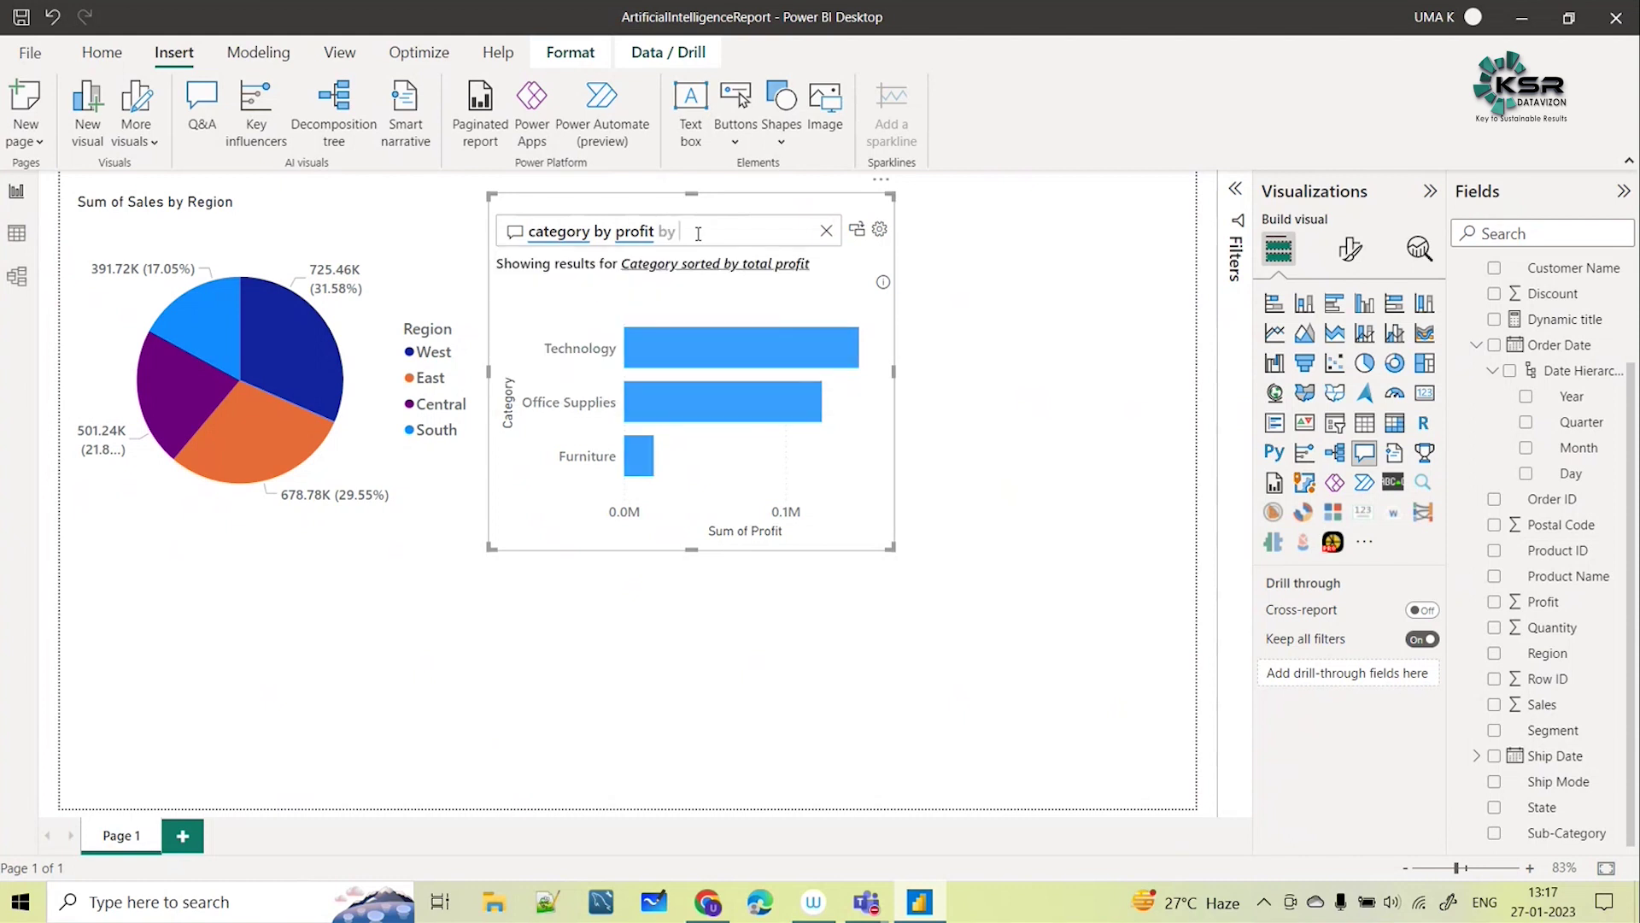
{"action": "type", "text": " column chart"}
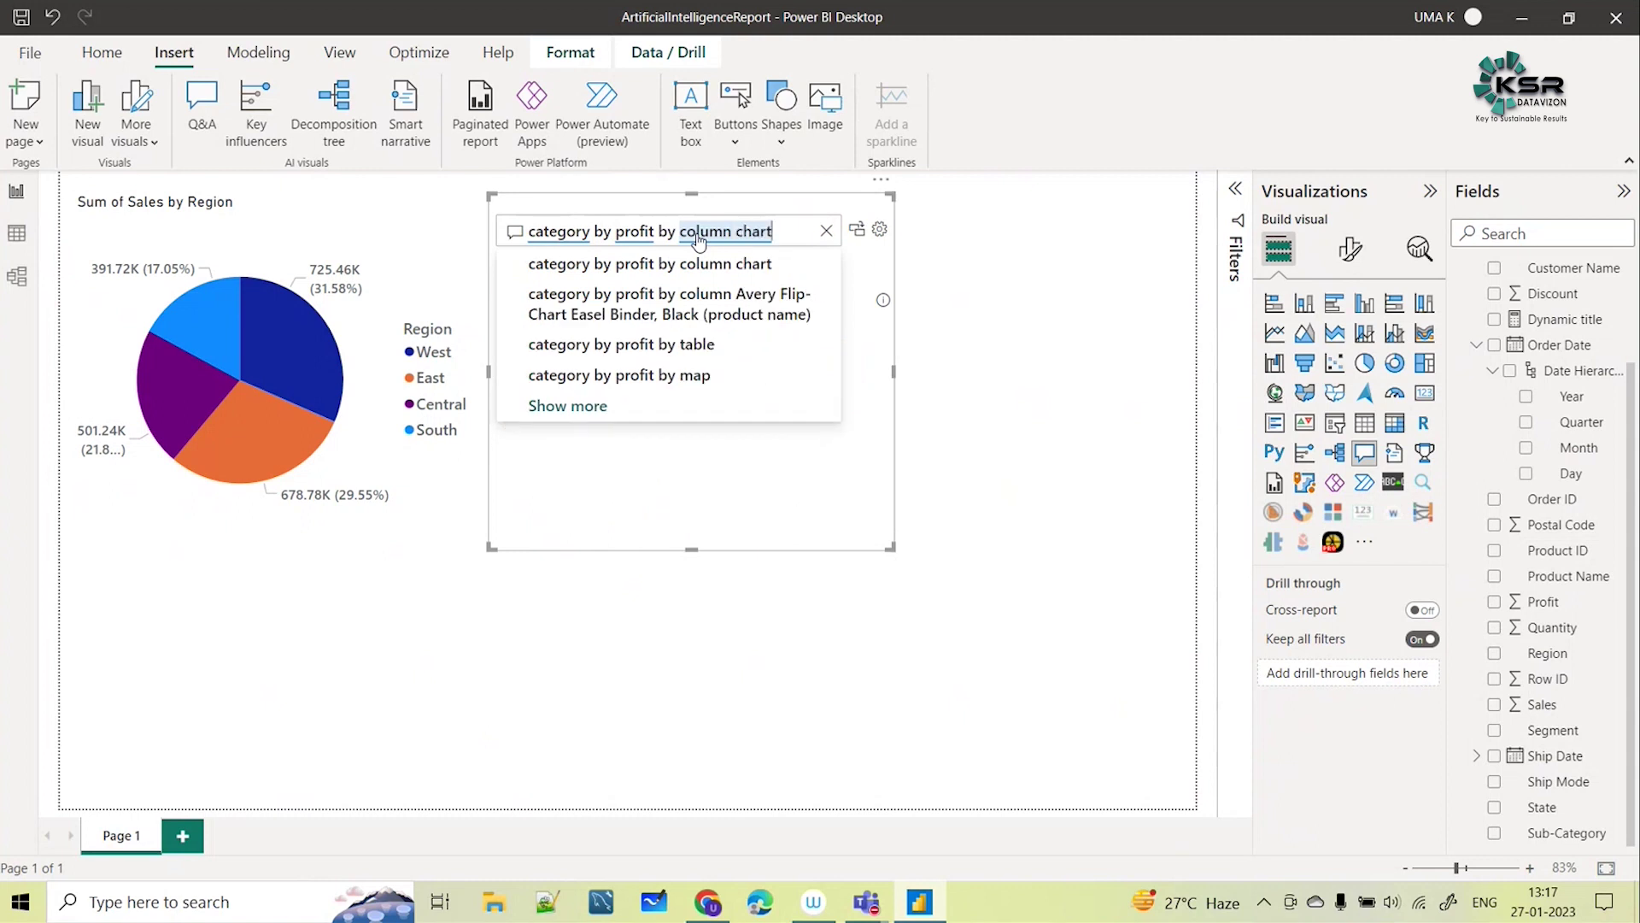
{"action": "left_click", "coordinate": [671, 264]}
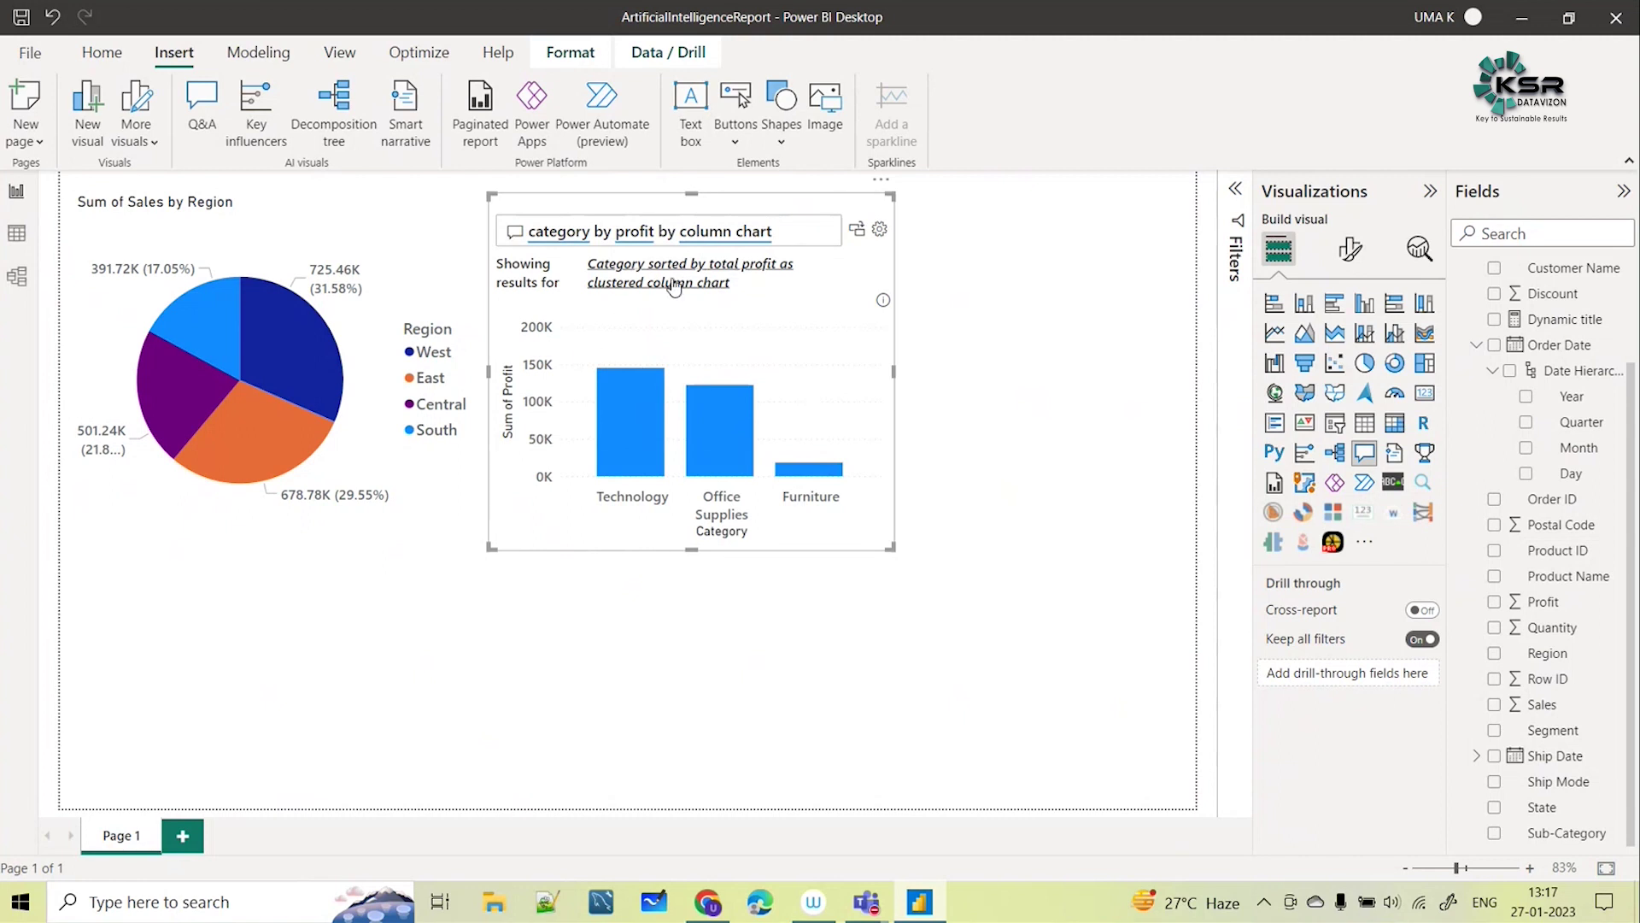
{"action": "left_click", "coordinate": [857, 230]}
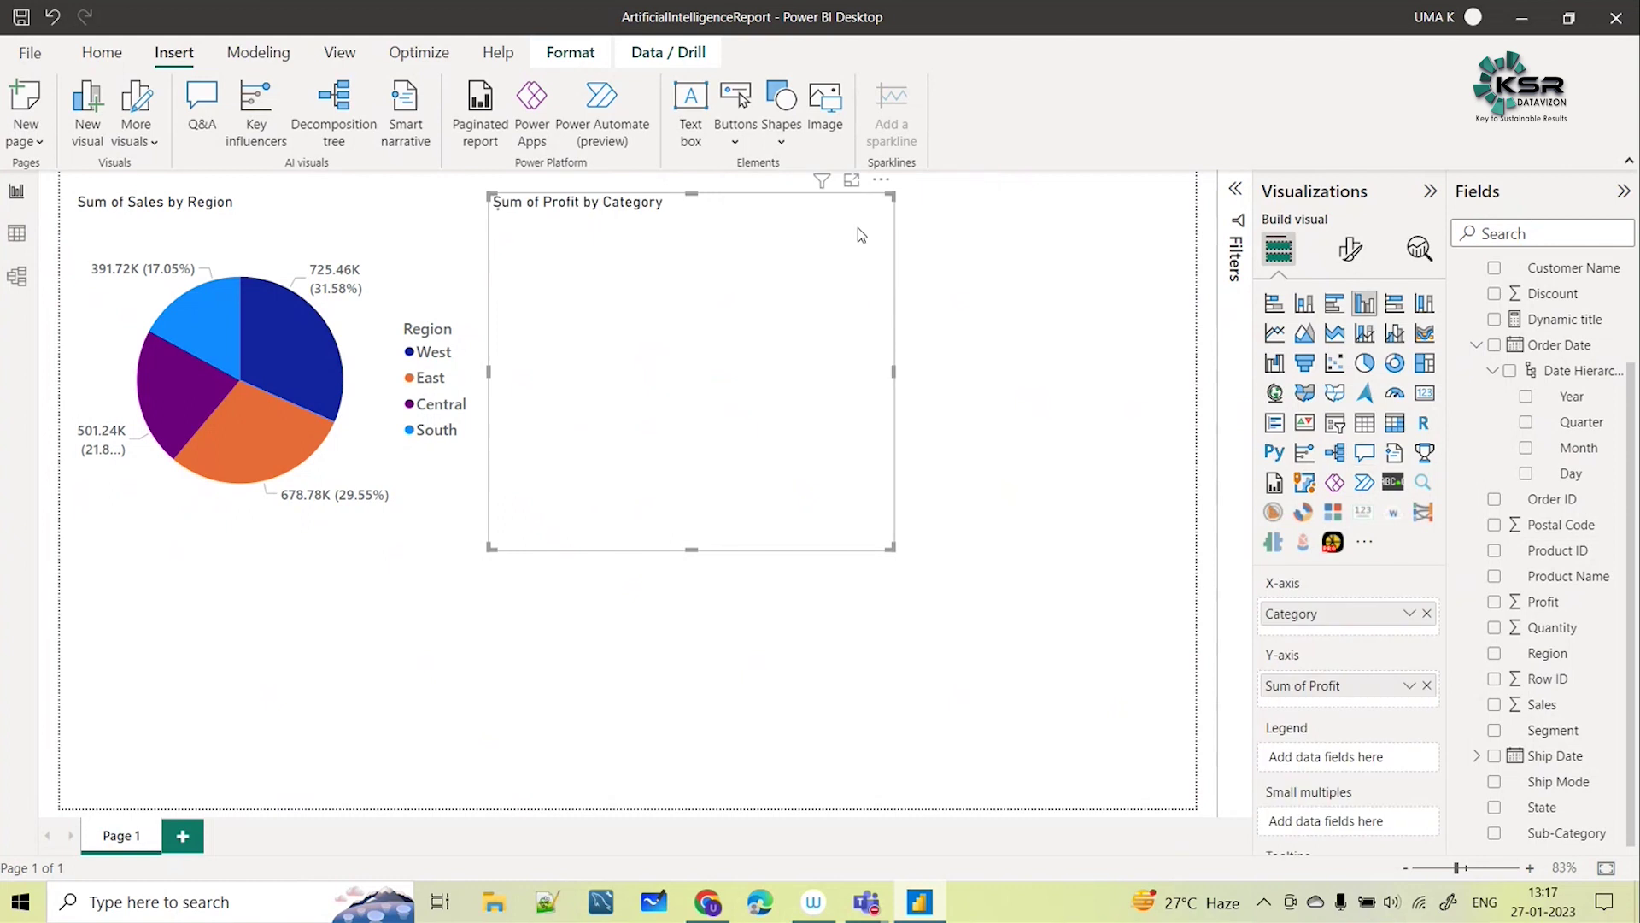
{"action": "left_click", "coordinate": [942, 511]}
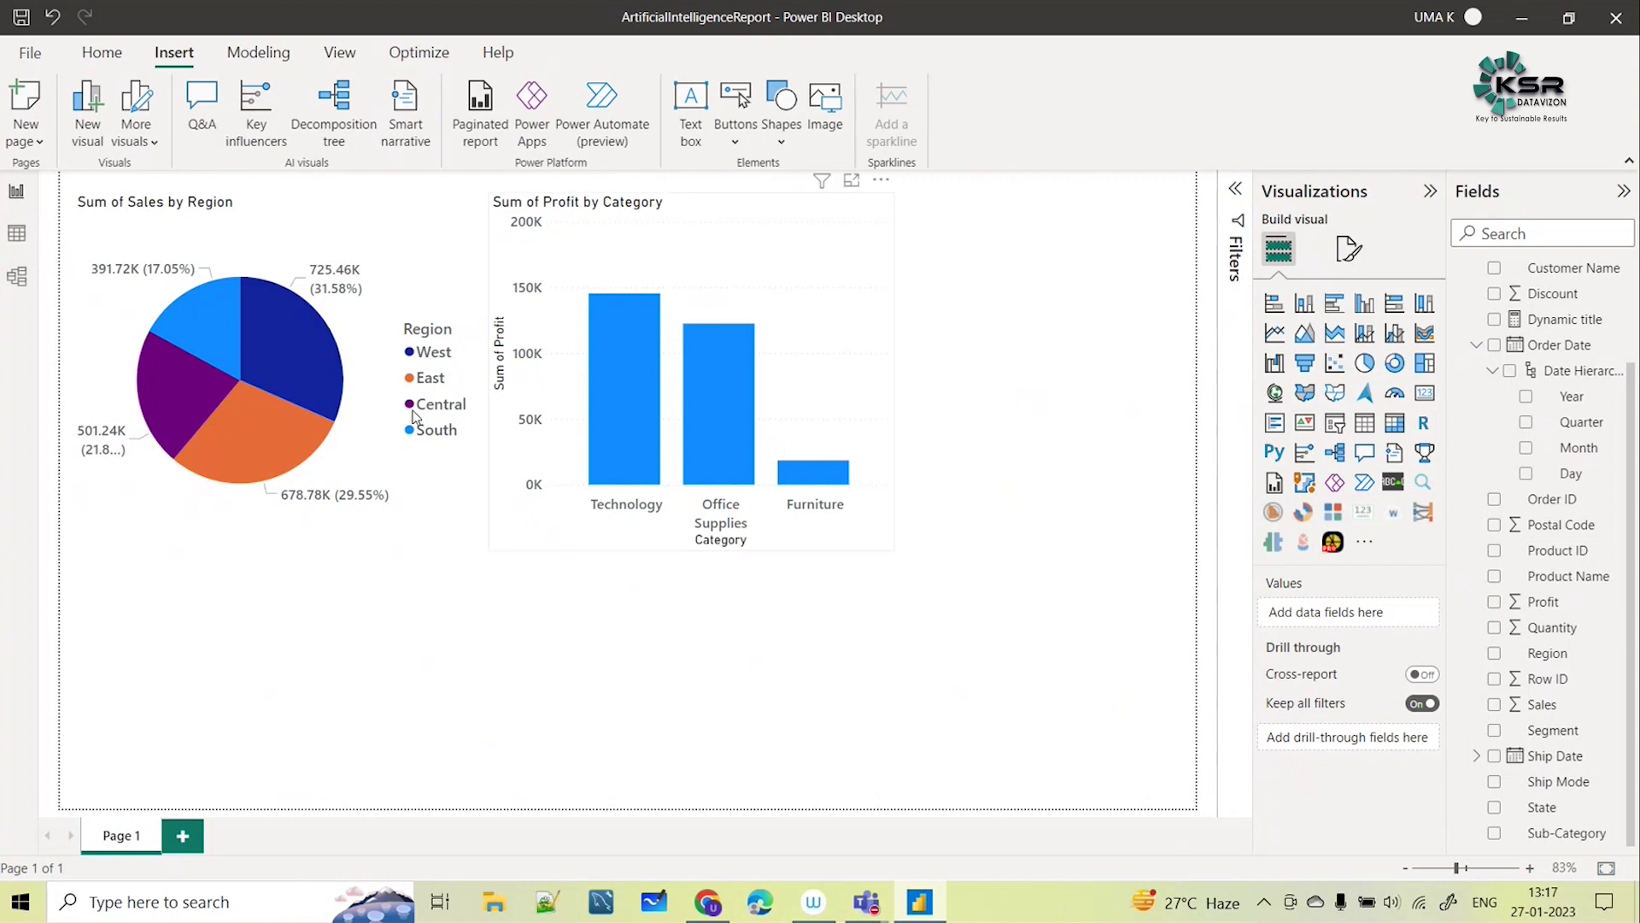
Add a Q&A visual below the Sales by Region pie chart and ask it "sales by month"
{"action": "double_click", "coordinate": [133, 623]}
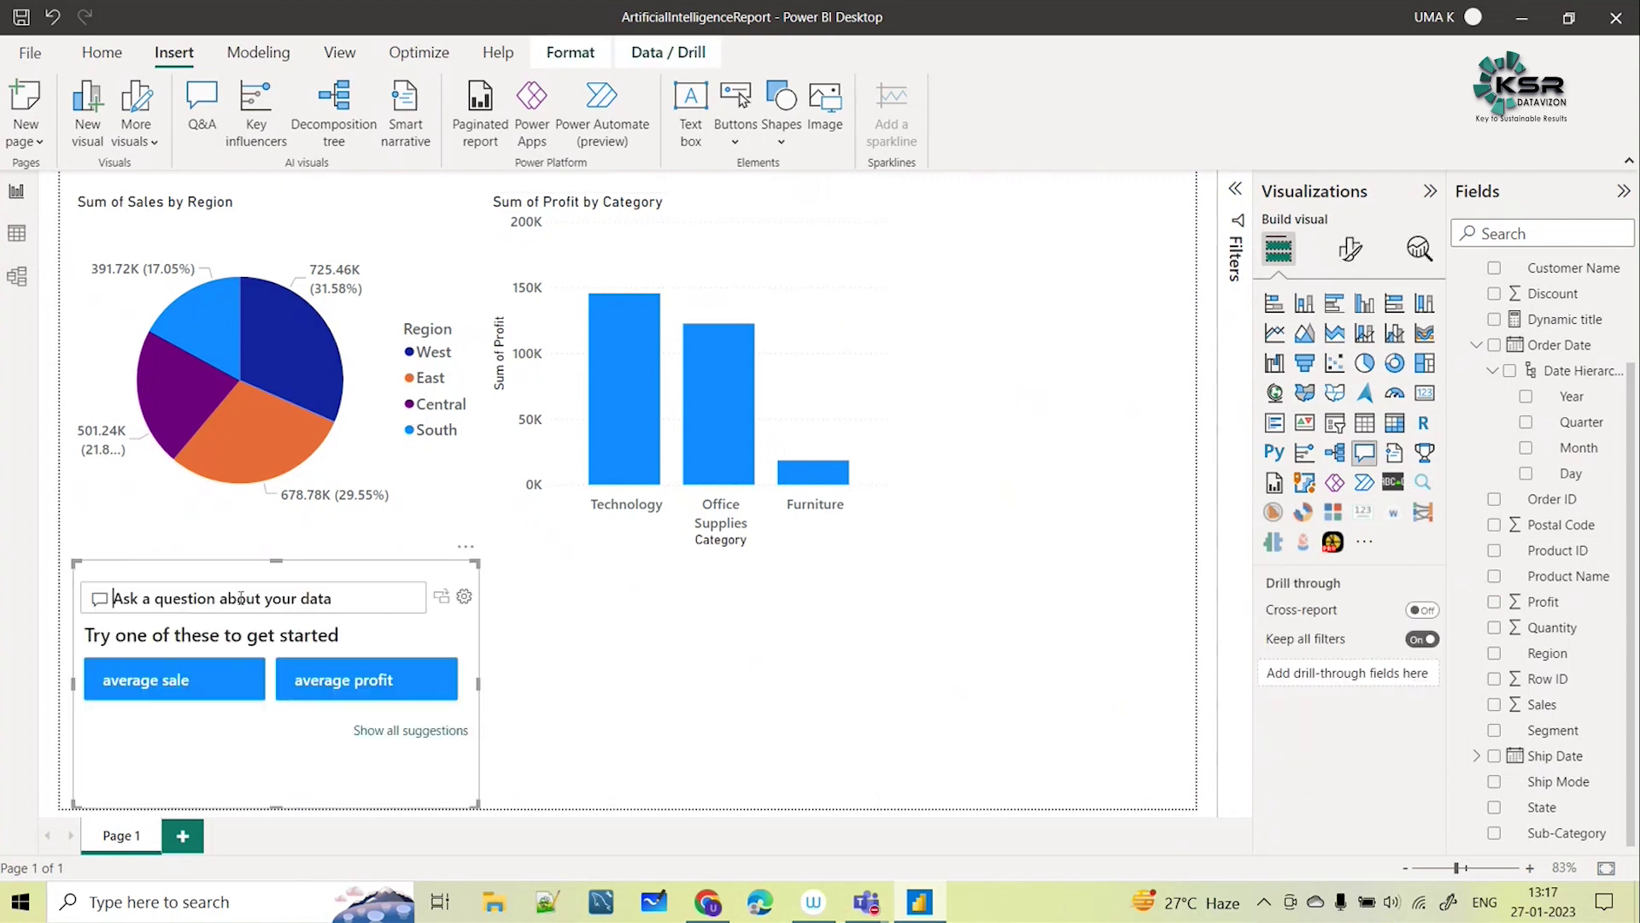
{"action": "type", "text": "sales by"}
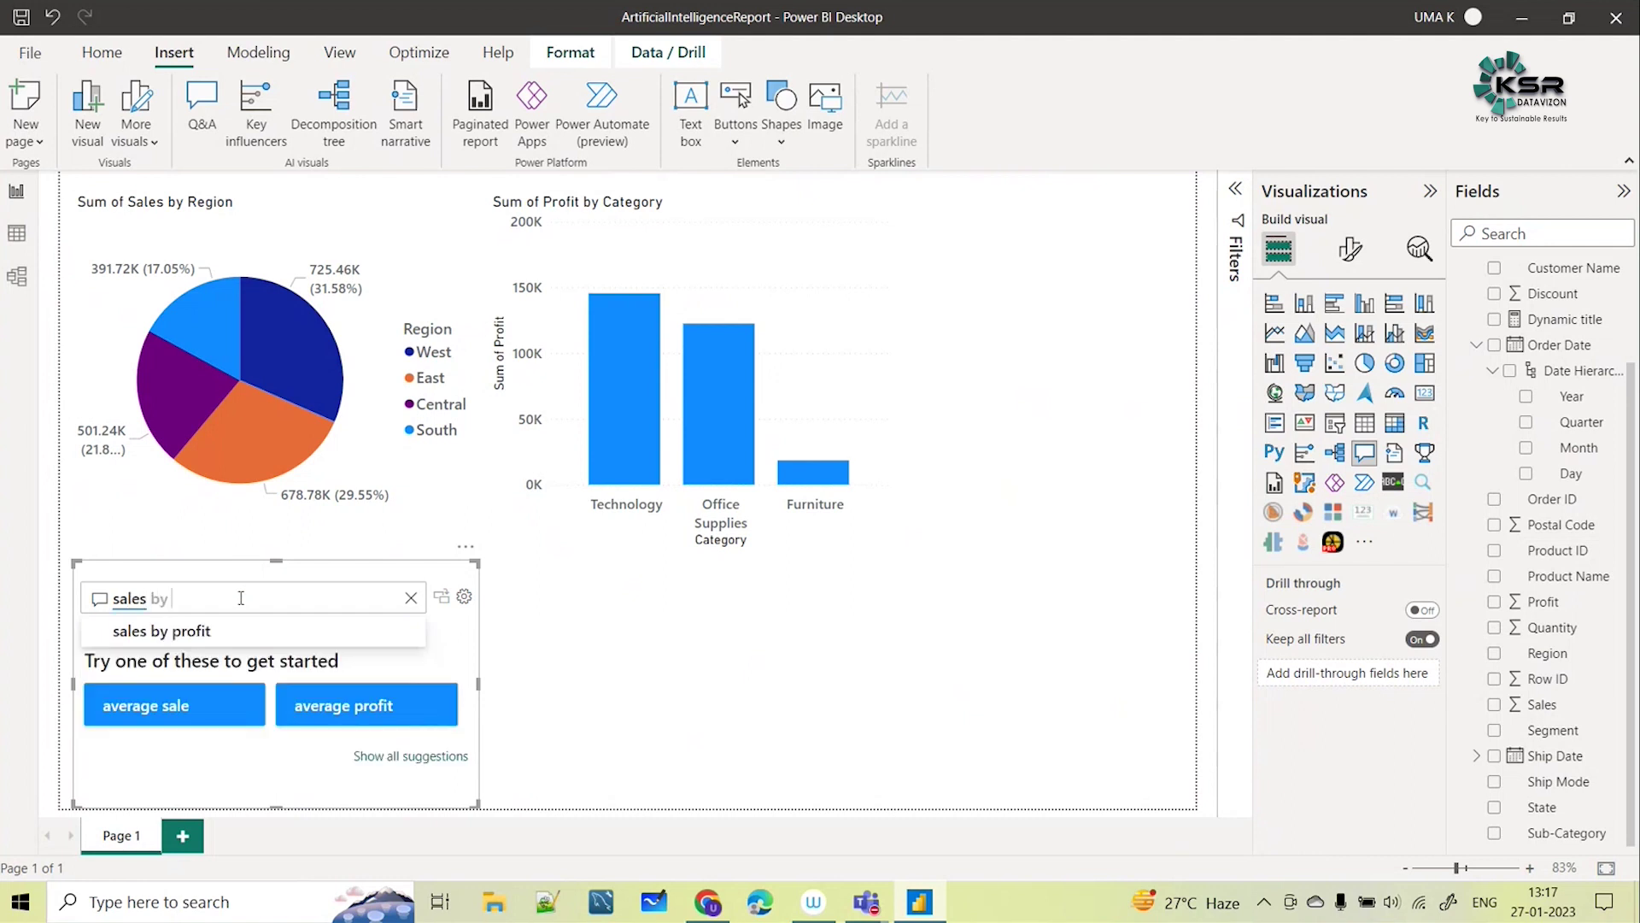
{"action": "type", "text": " month"}
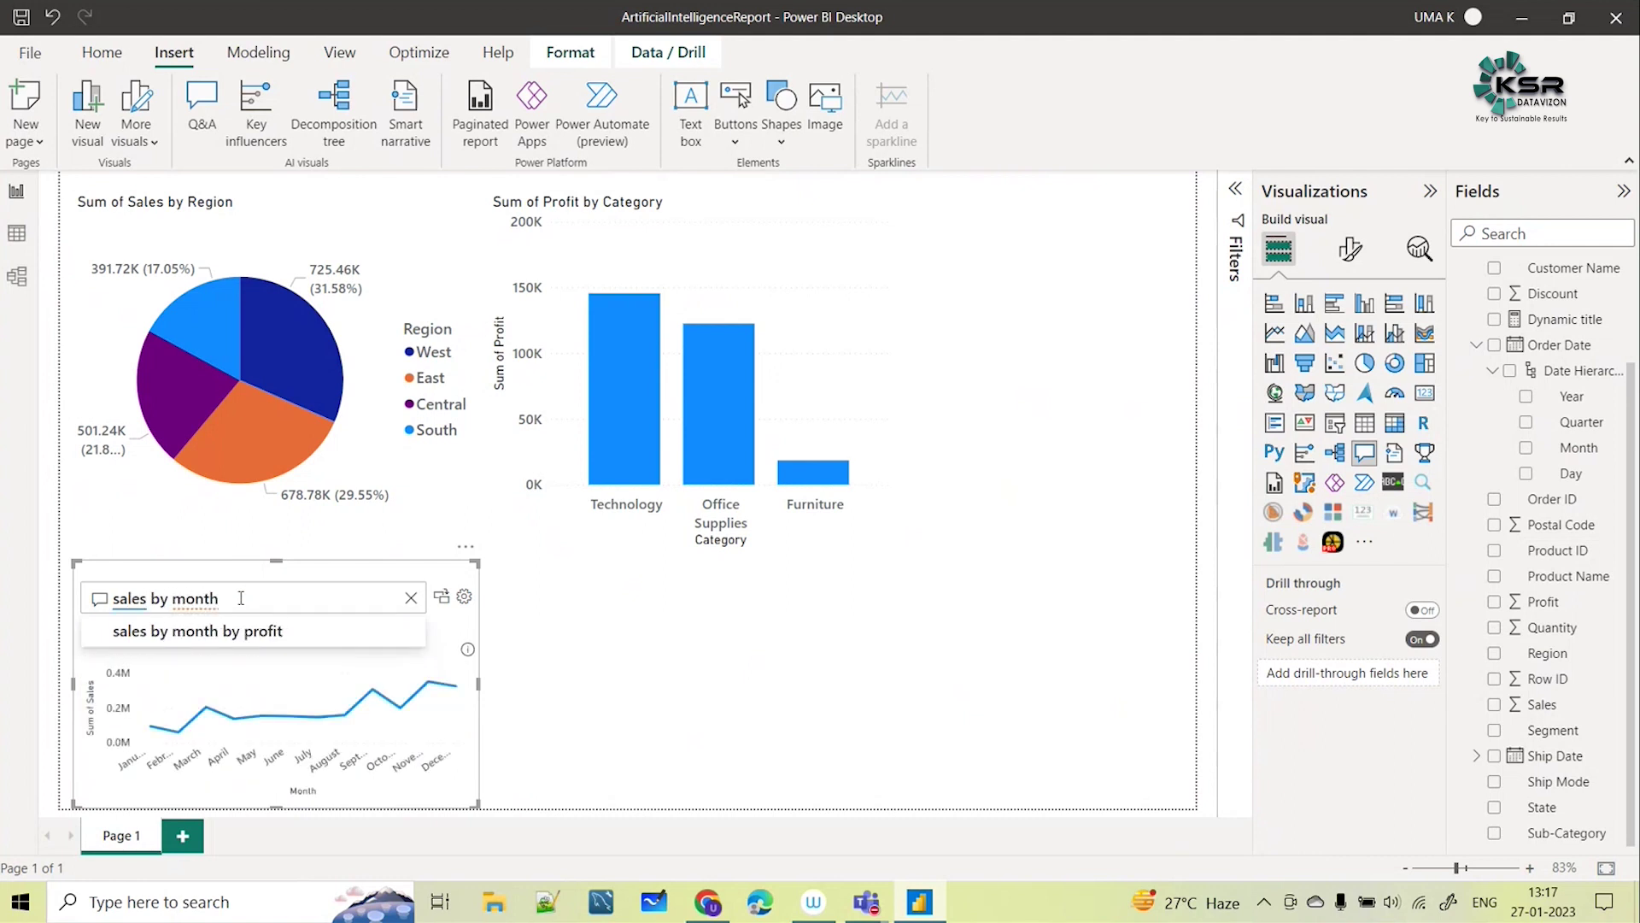
Extend the question to "sales by month over line chart", convert the result into a standard visual and nudge it slightly upward
{"action": "type", "text": " over line char"}
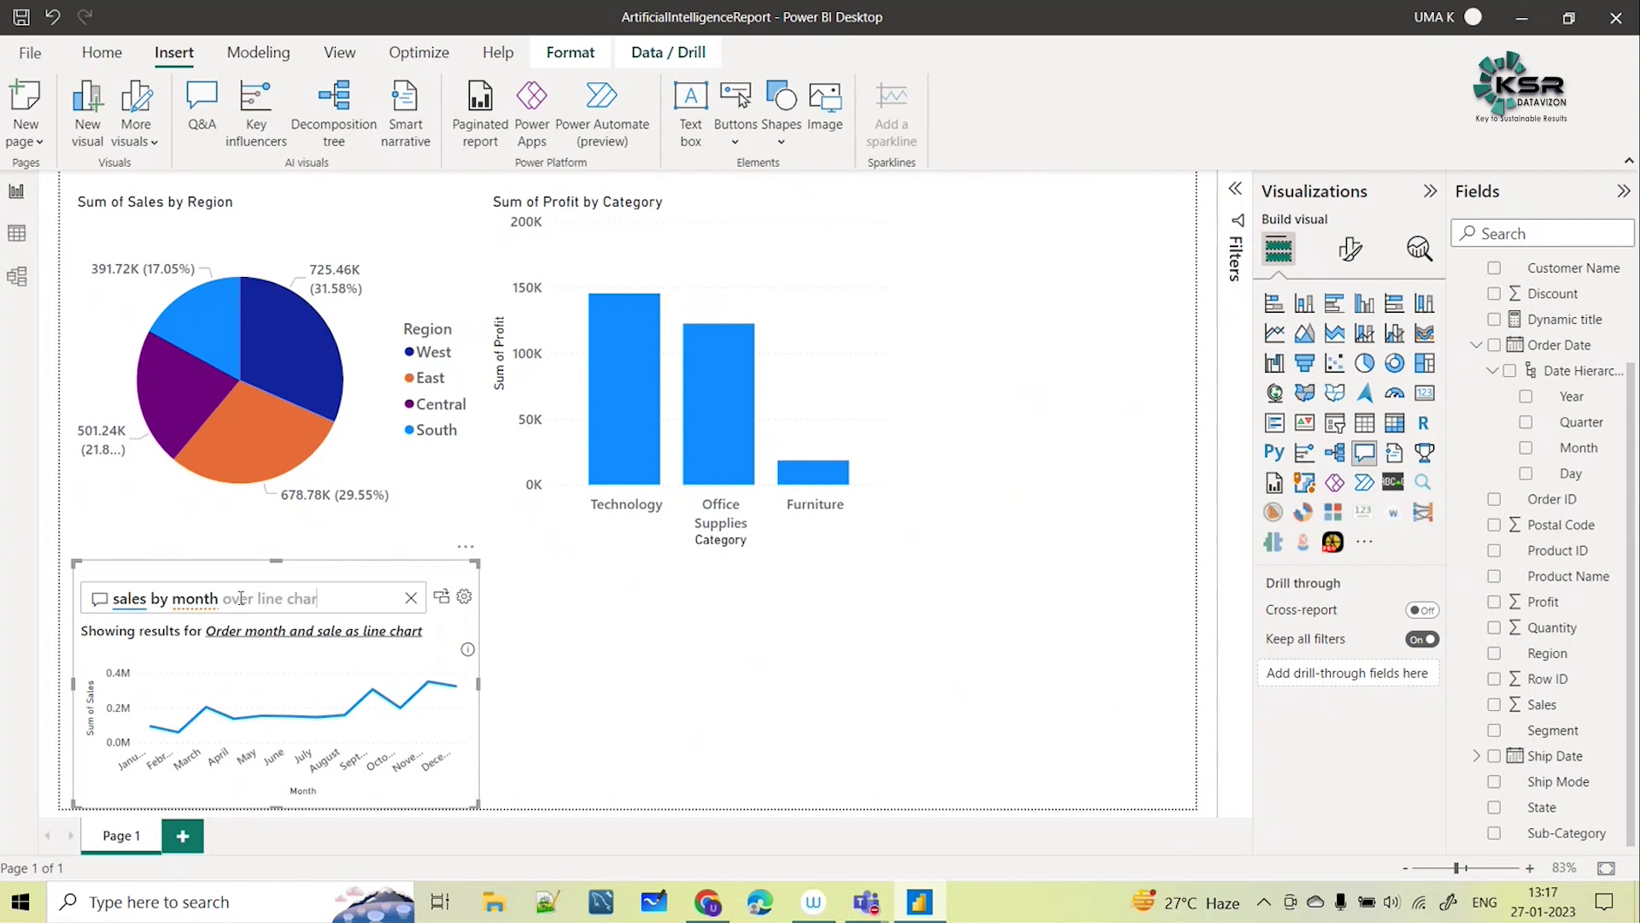
{"action": "type", "text": "t"}
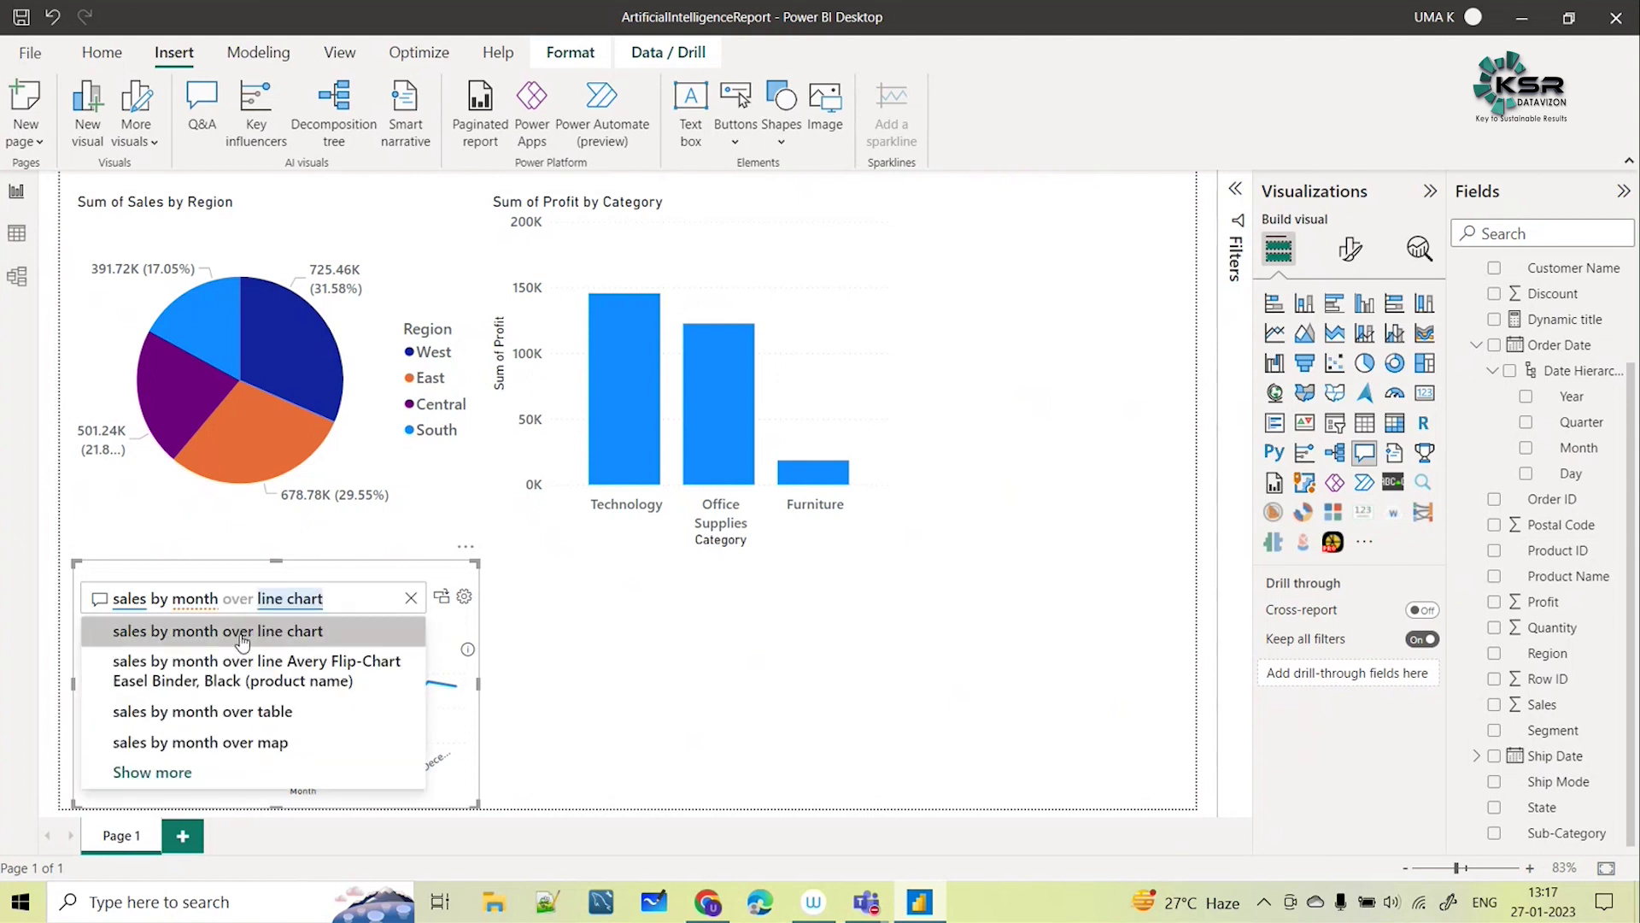
{"action": "left_click", "coordinate": [235, 631]}
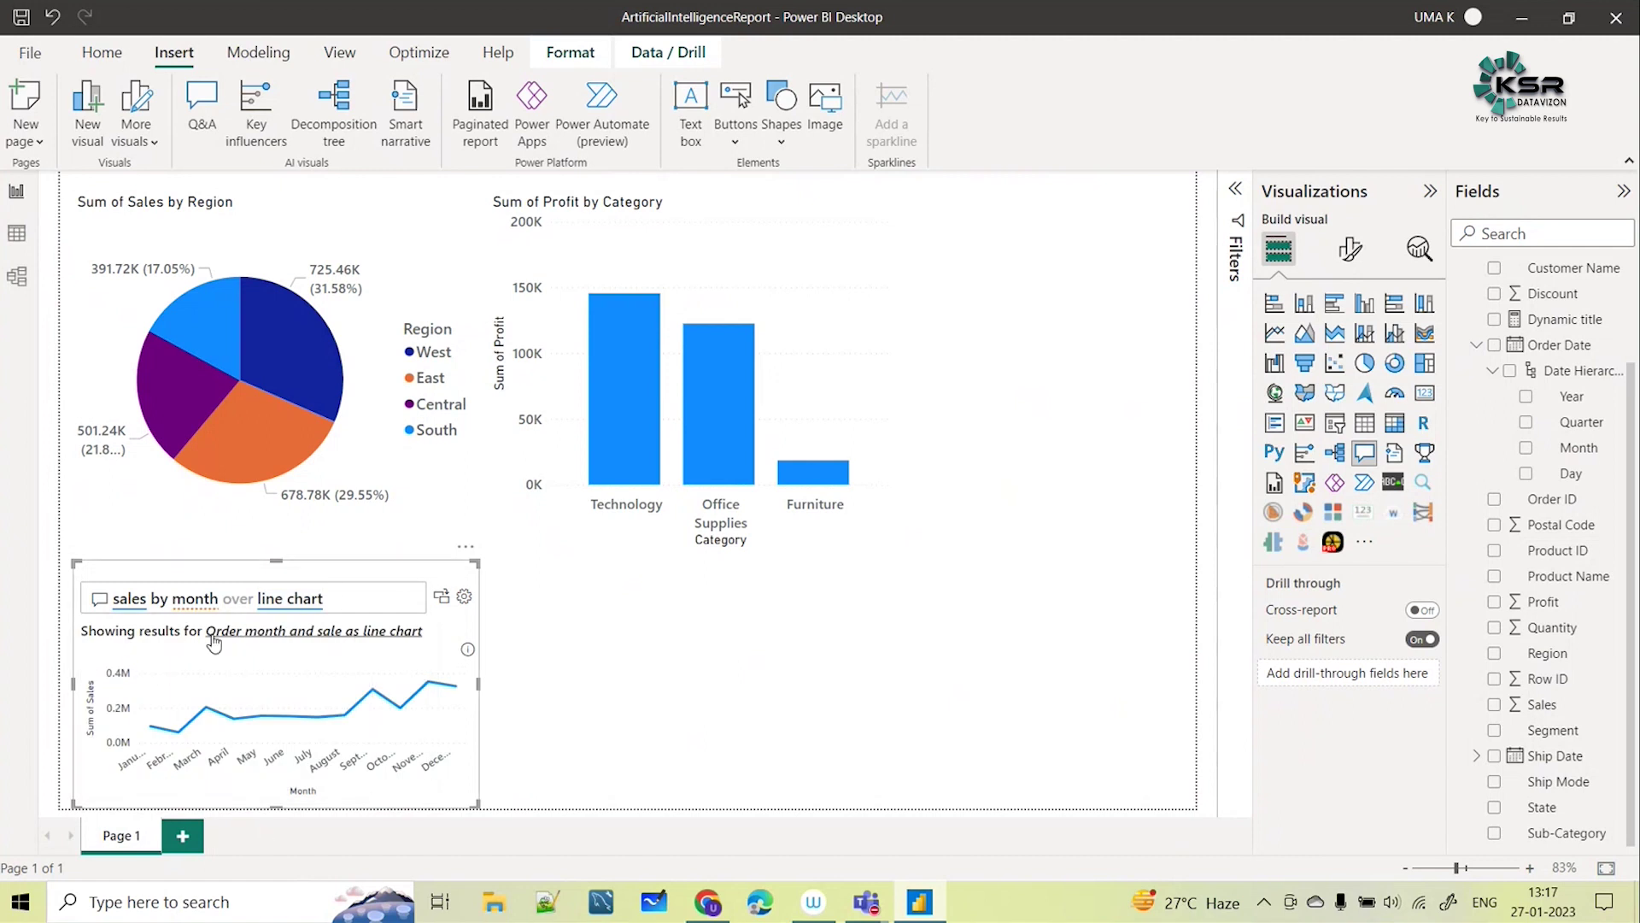
{"action": "left_click", "coordinate": [443, 600]}
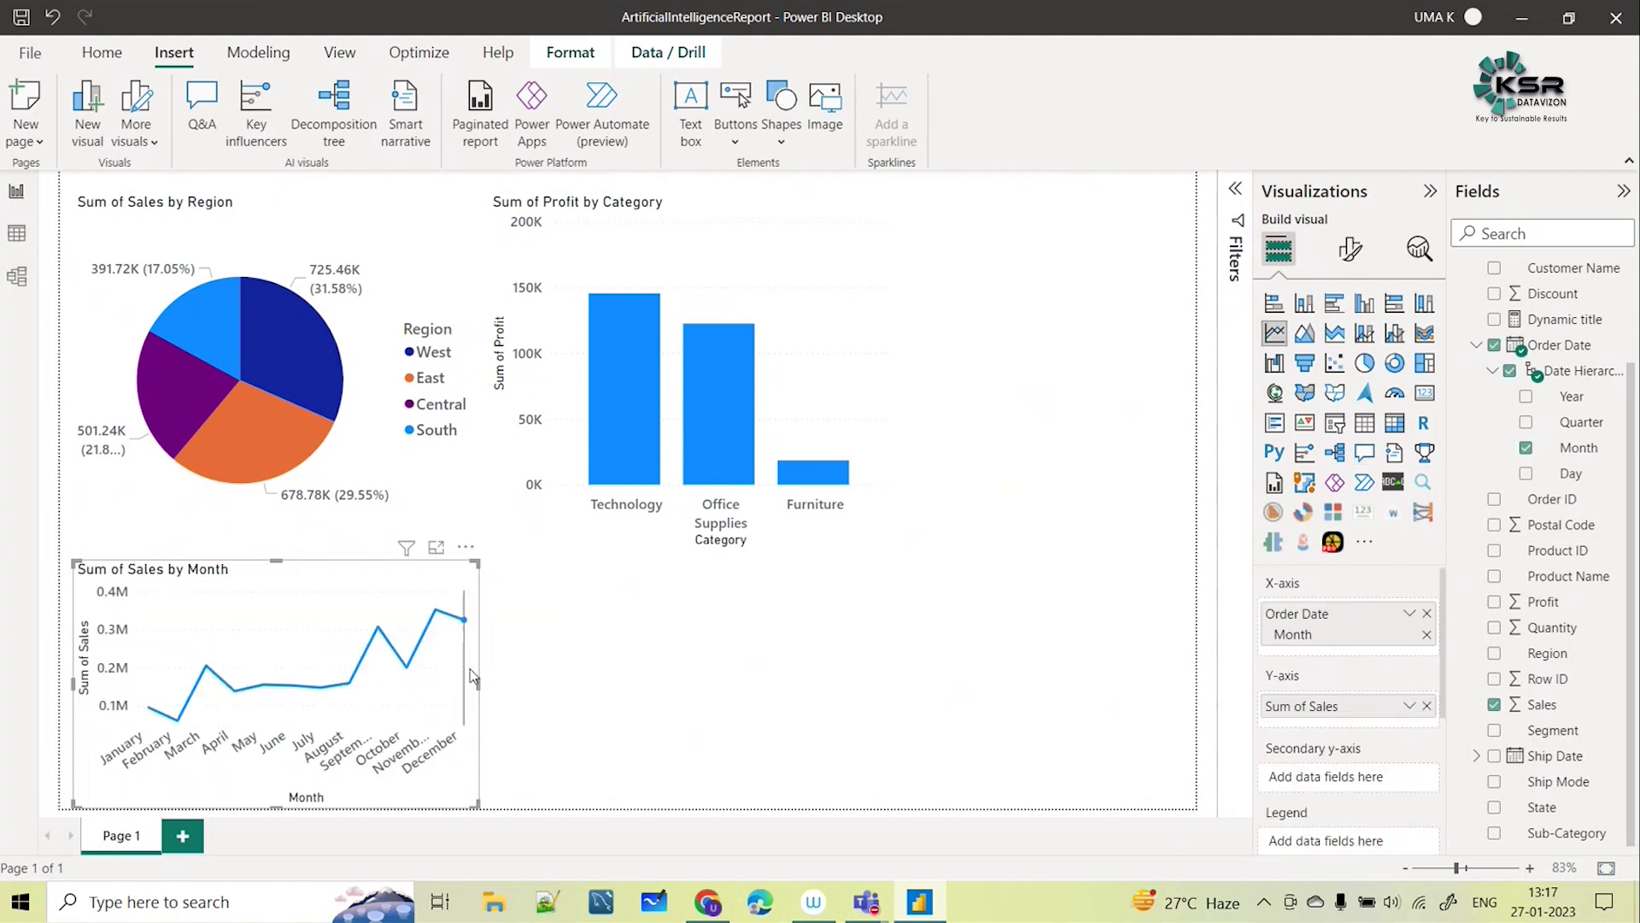
{"action": "left_click_drag", "start_coordinate": [217, 586], "coordinate": [219, 577]}
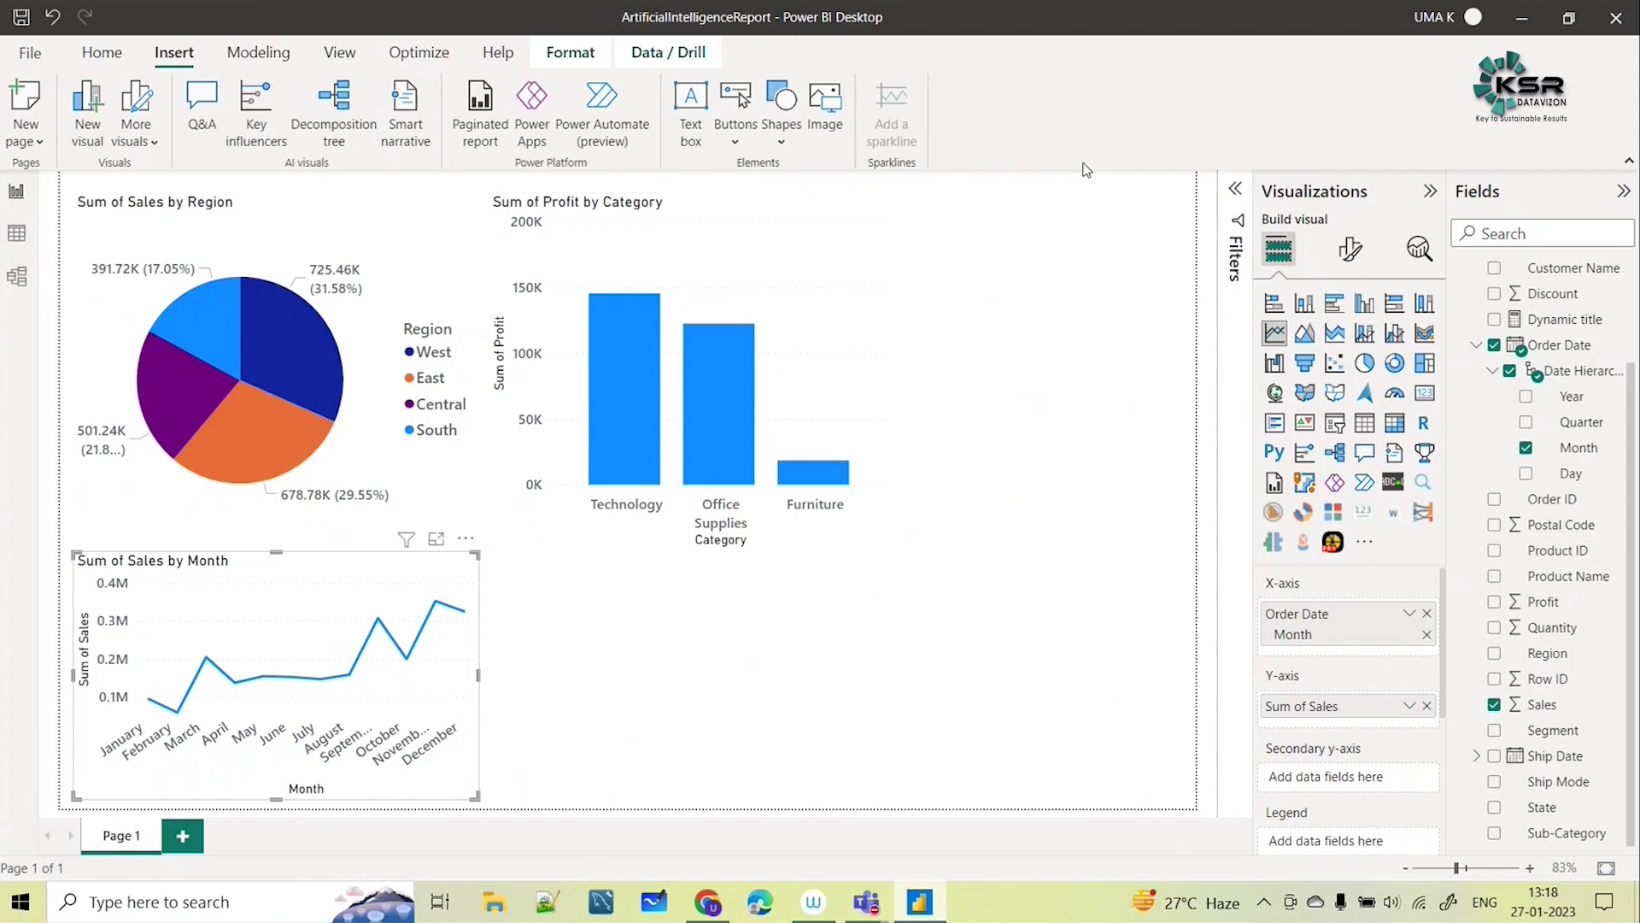
Add a Q&A visual beside the Profit by Category column chart and ask it "How many segments are"
{"action": "double_click", "coordinate": [1009, 254]}
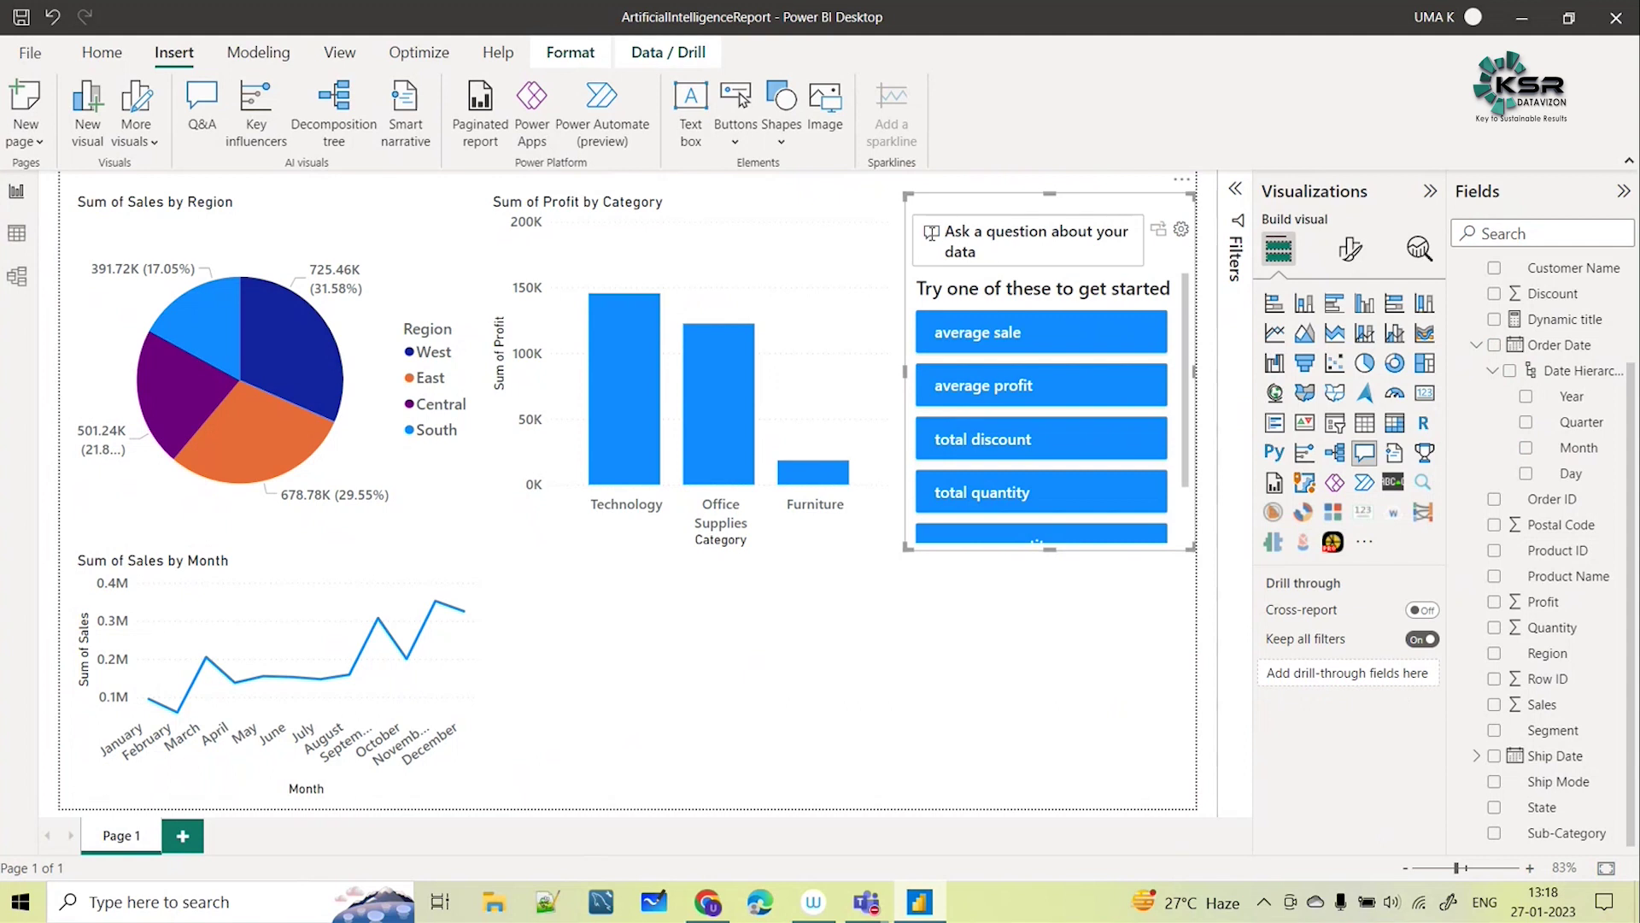
{"action": "type", "text": "How many"}
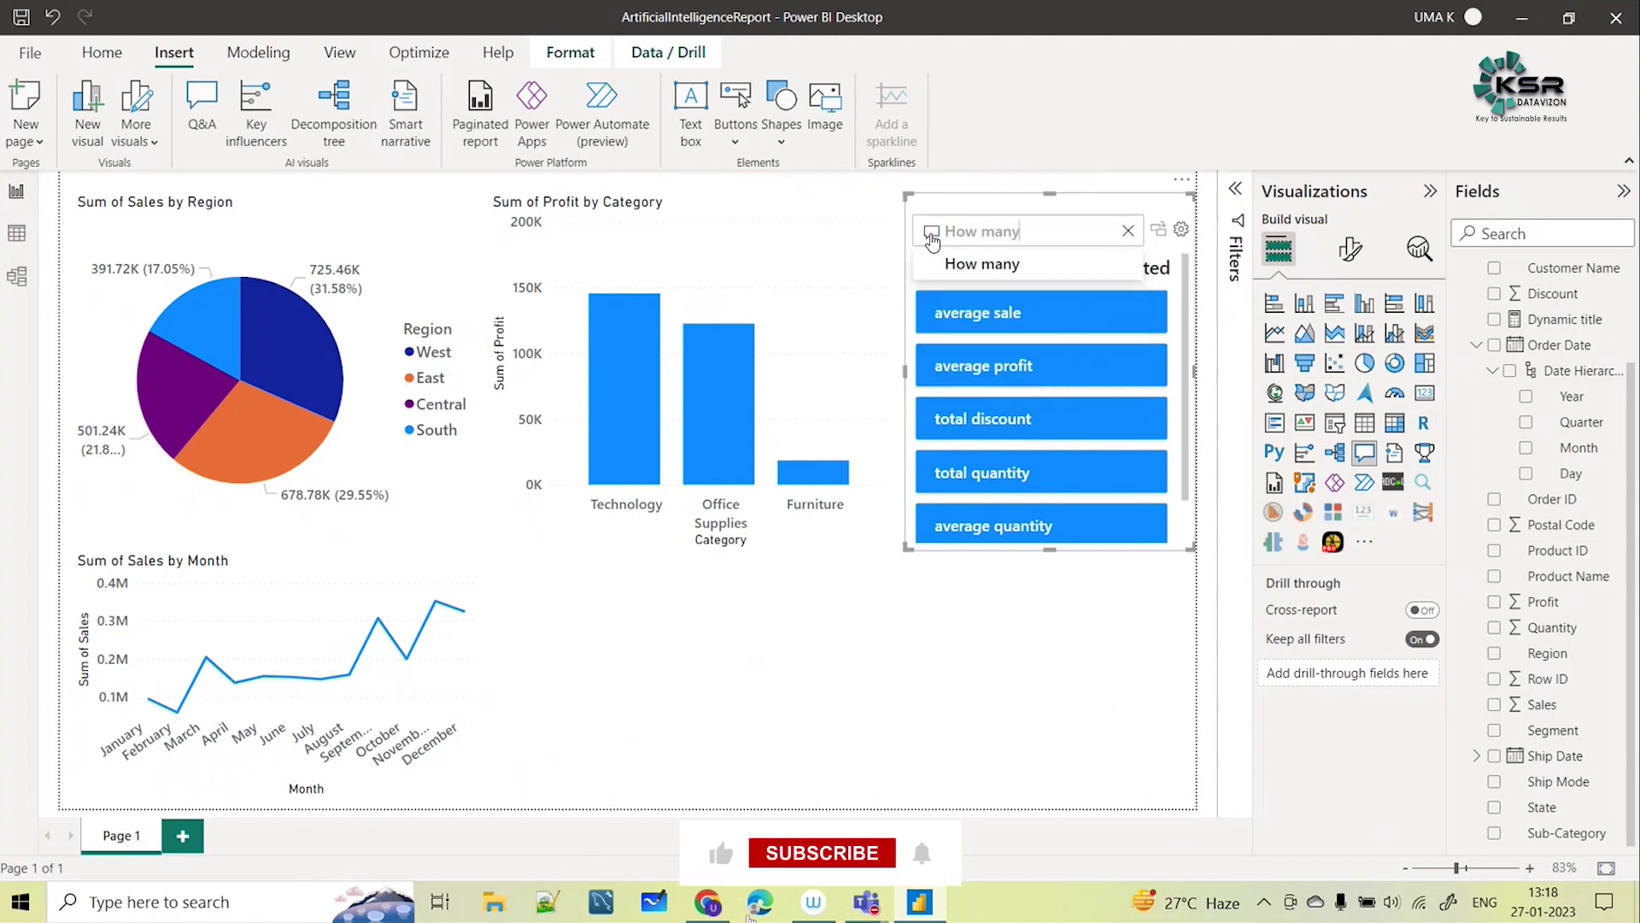
{"action": "type", "text": " segmets"}
{"action": "key", "text": "BackSpace"}
{"action": "key", "text": "BackSpace"}
{"action": "type", "text": "n"}
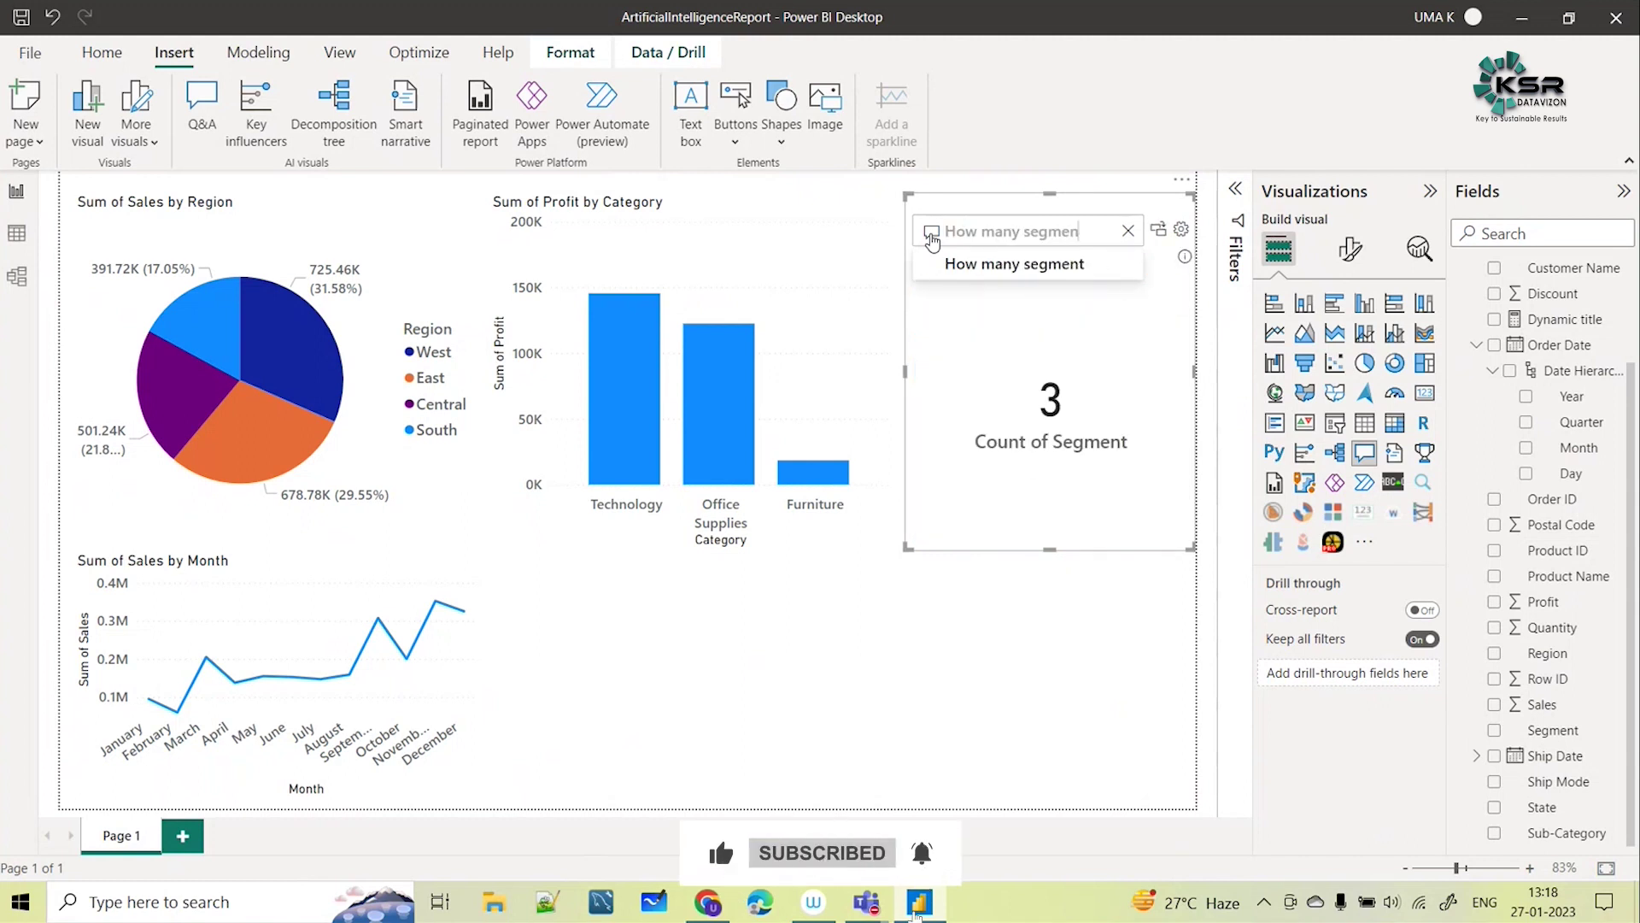
{"action": "type", "text": "ts are"}
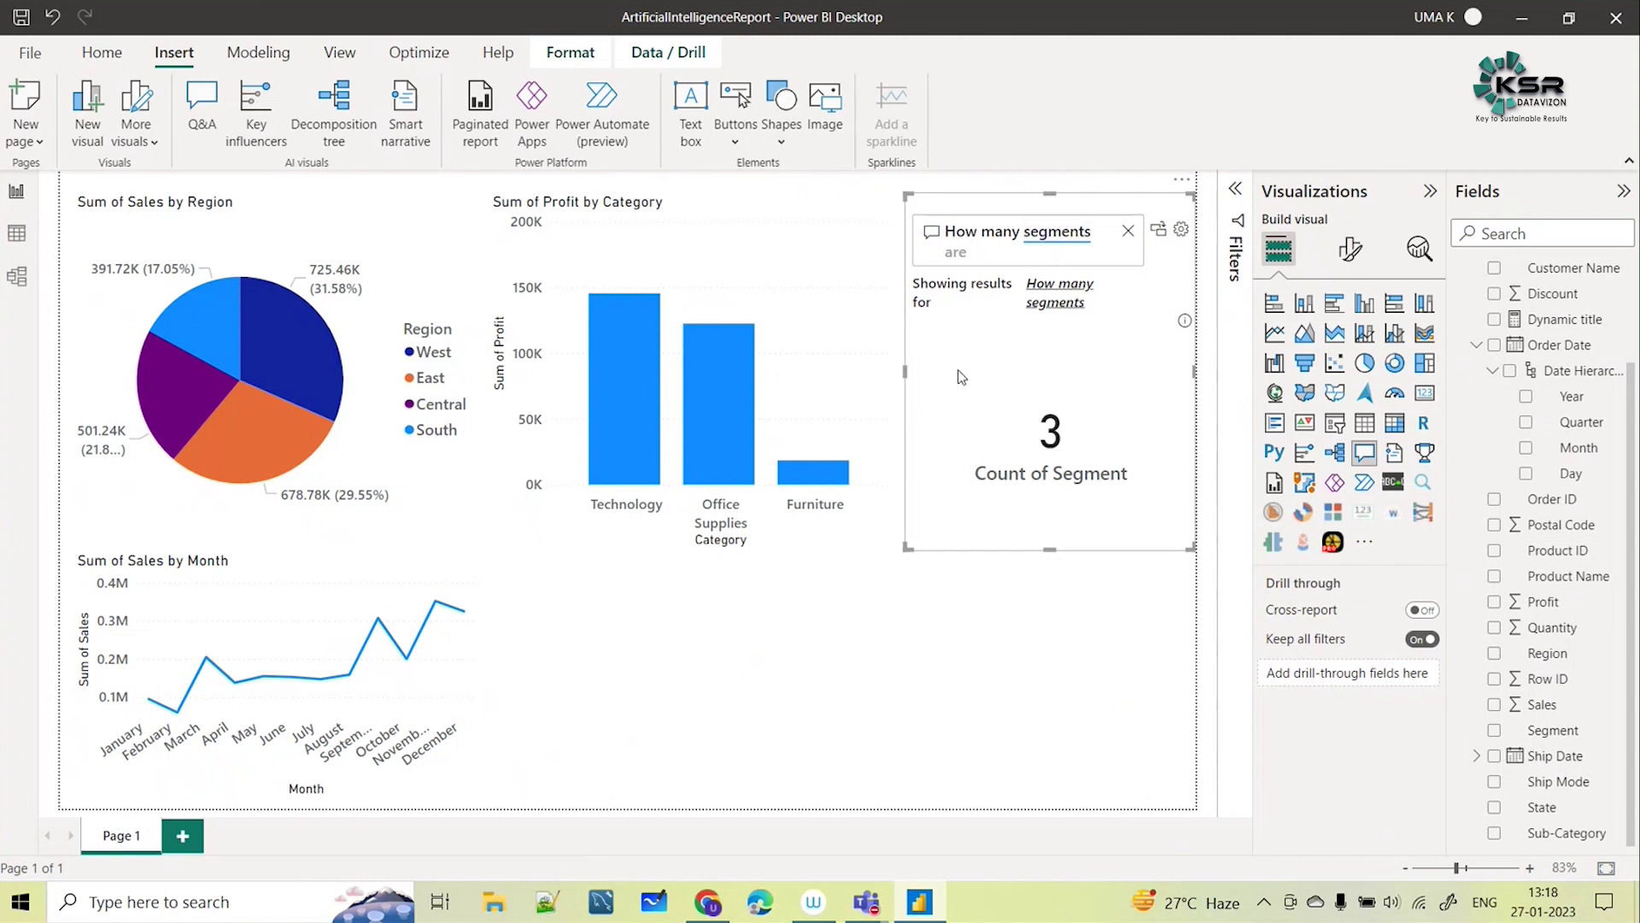
Convert the segment count answer into a standard card and reduce its height to a short strip above free page space
{"action": "left_click", "coordinate": [1158, 229]}
{"action": "left_click_drag", "start_coordinate": [1051, 547], "coordinate": [1031, 299]}
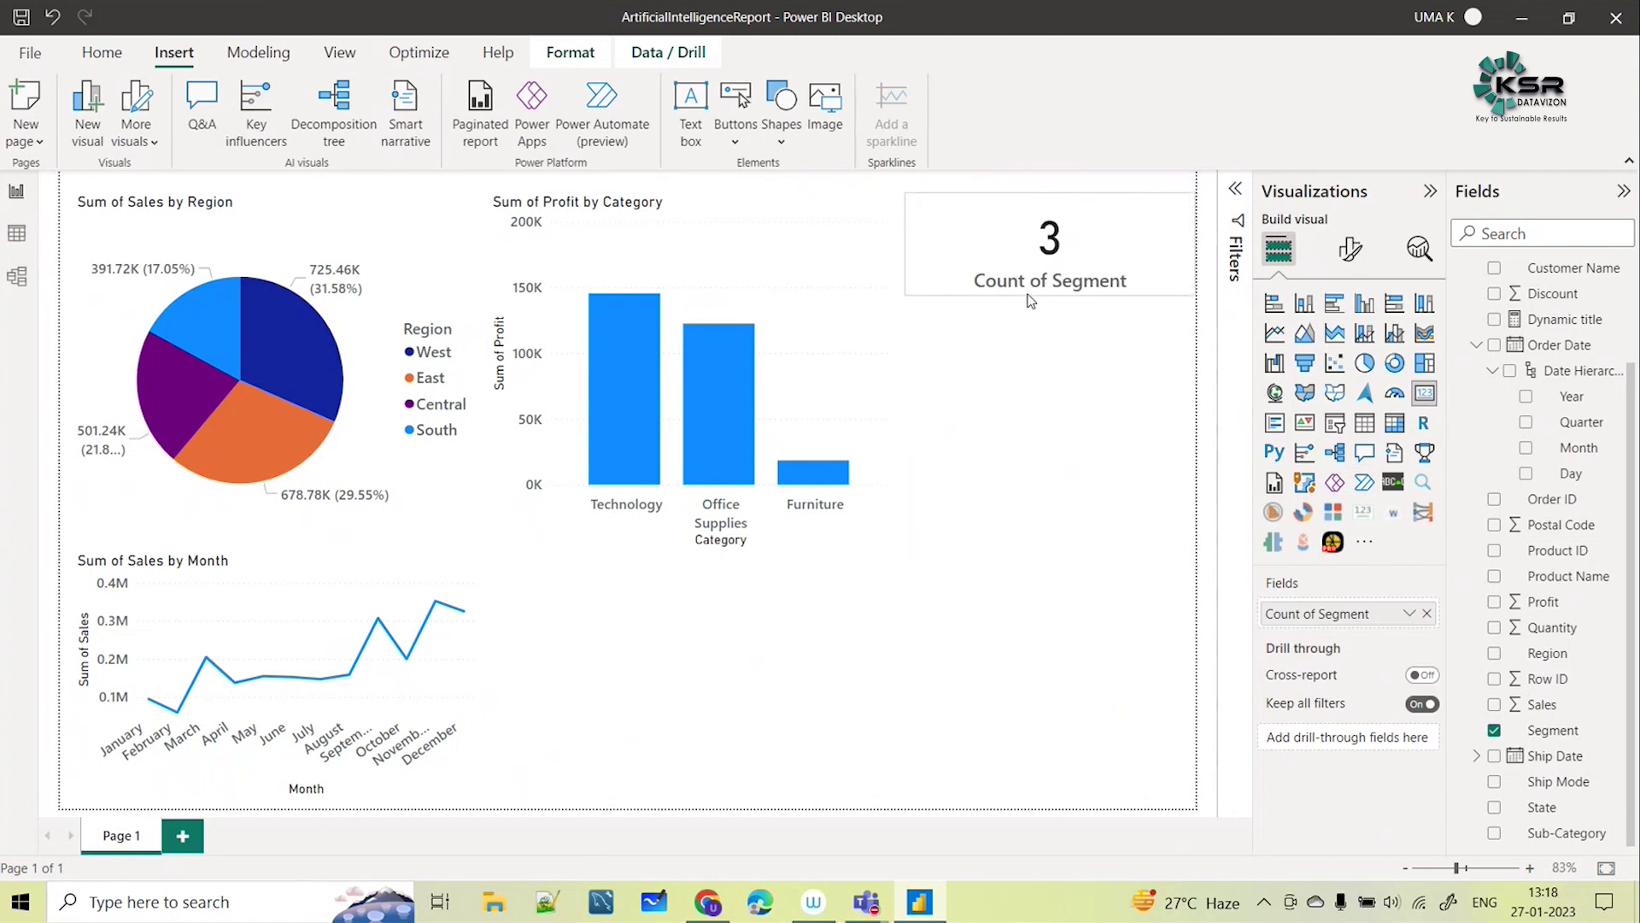
{"action": "left_click", "coordinate": [1016, 386]}
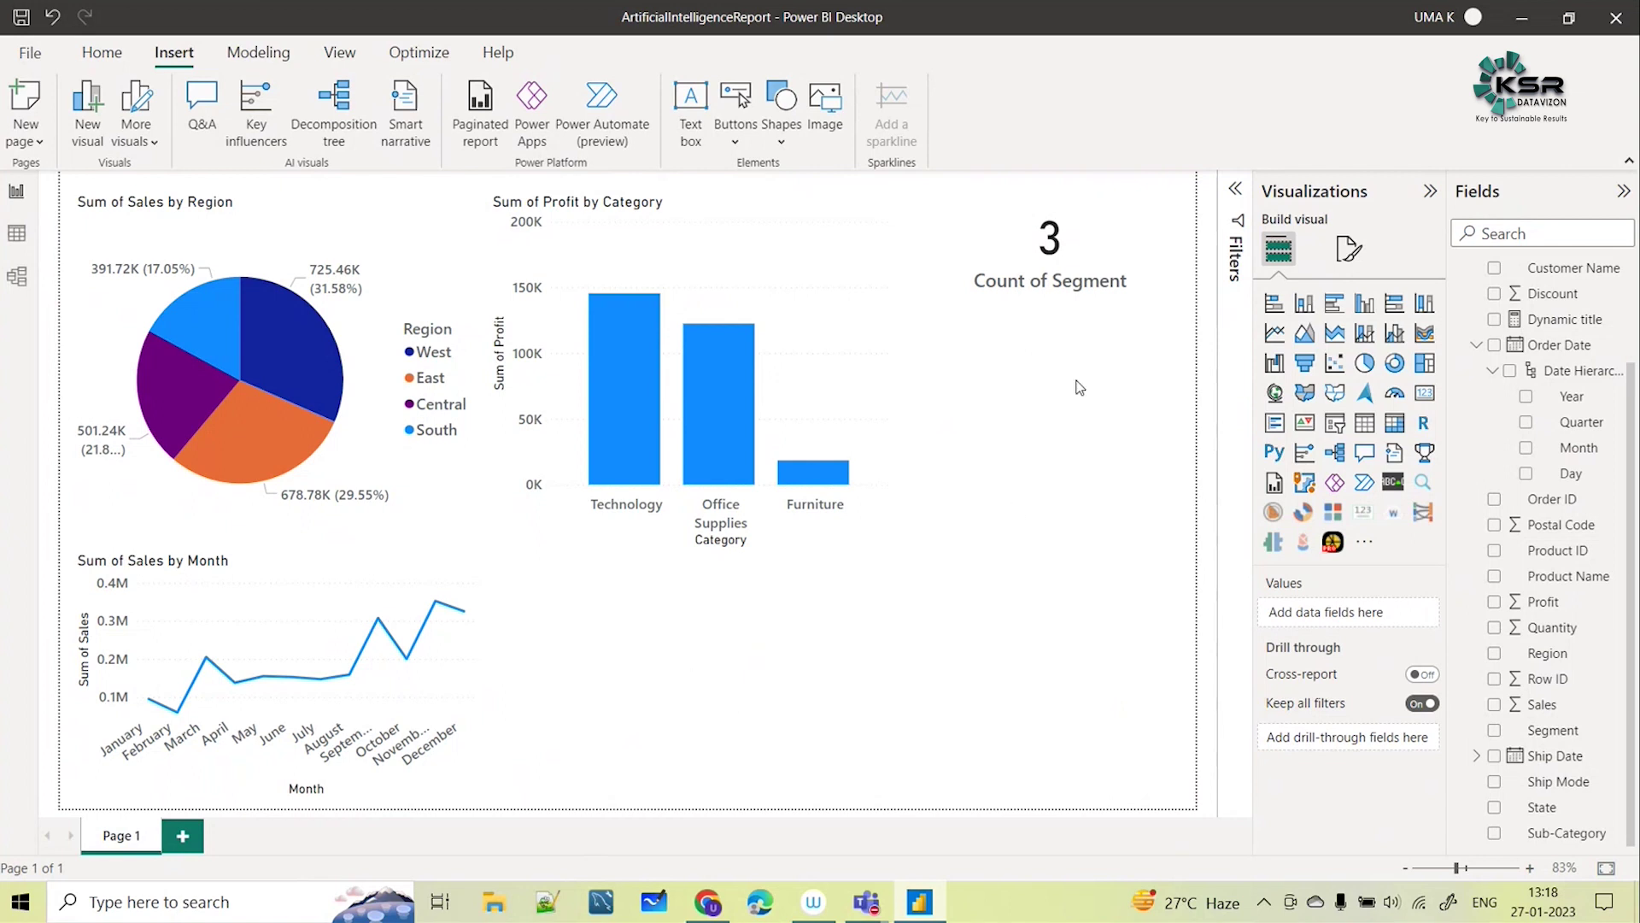
Add a Q&A visual directly below the Count of Segment card and ask it "which order date"
{"action": "double_click", "coordinate": [1004, 413]}
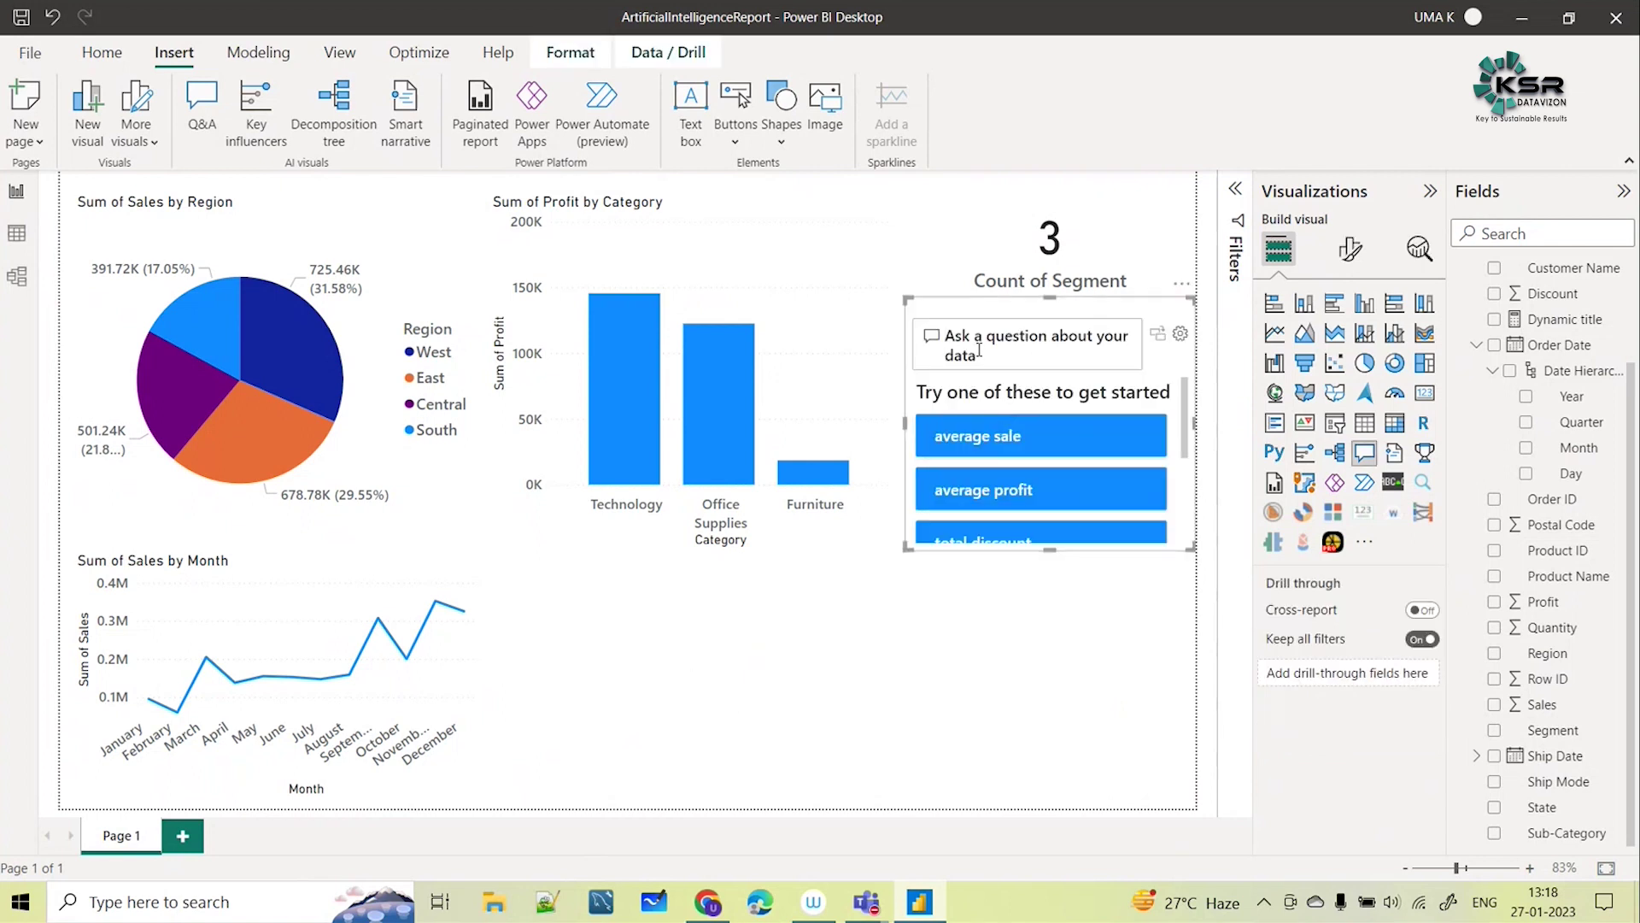
{"action": "type", "text": "which"}
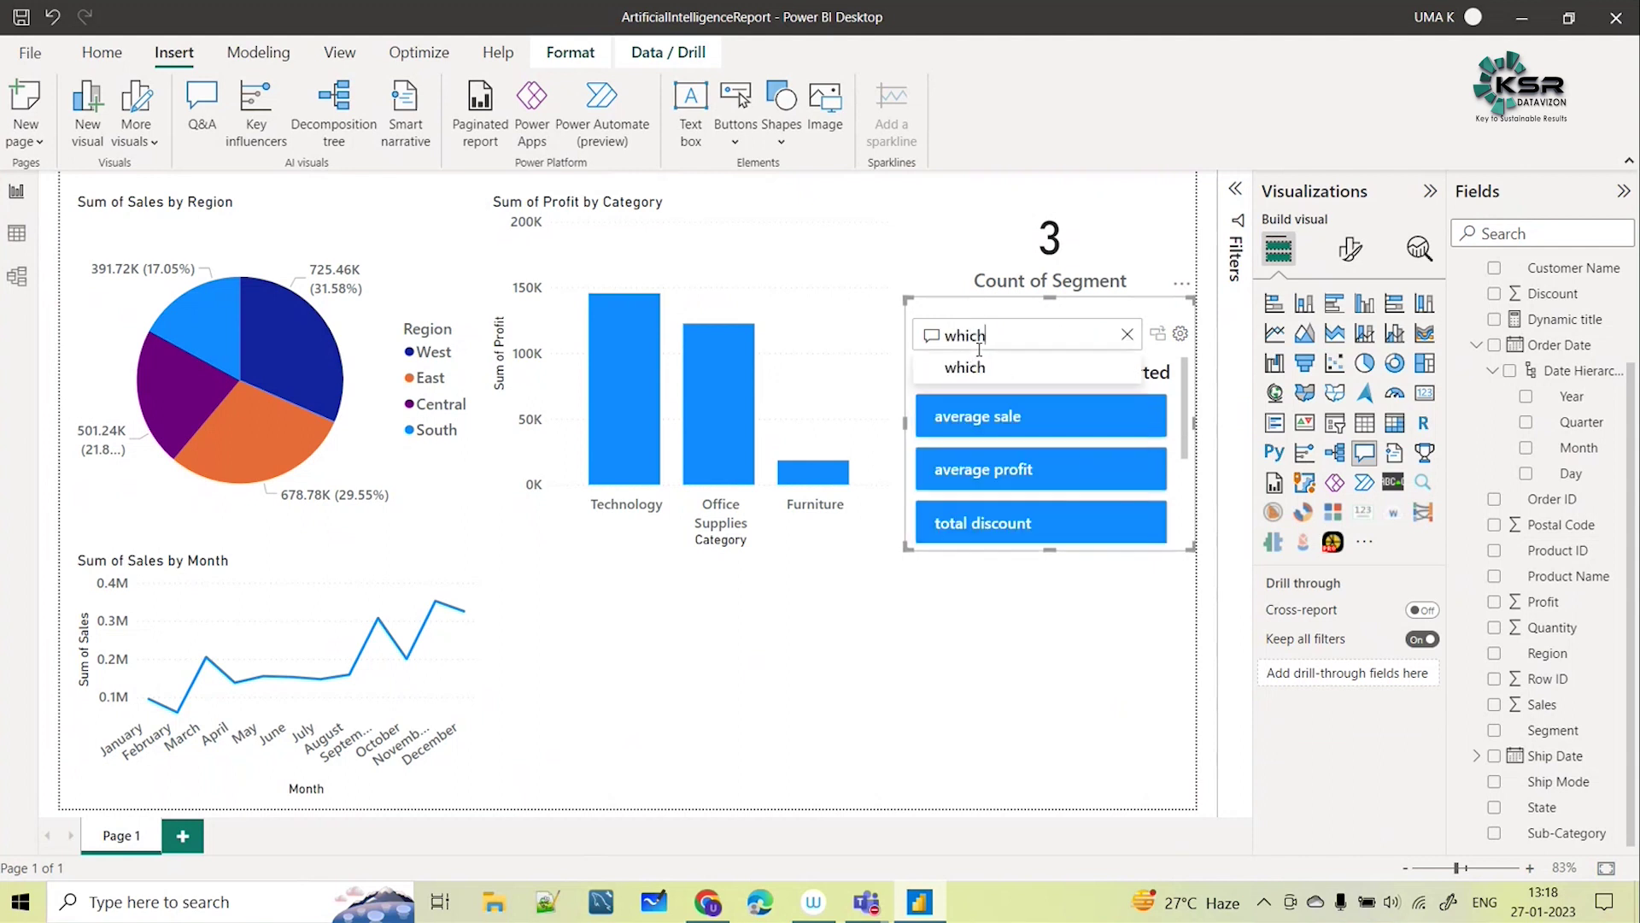
{"action": "type", "text": " date"}
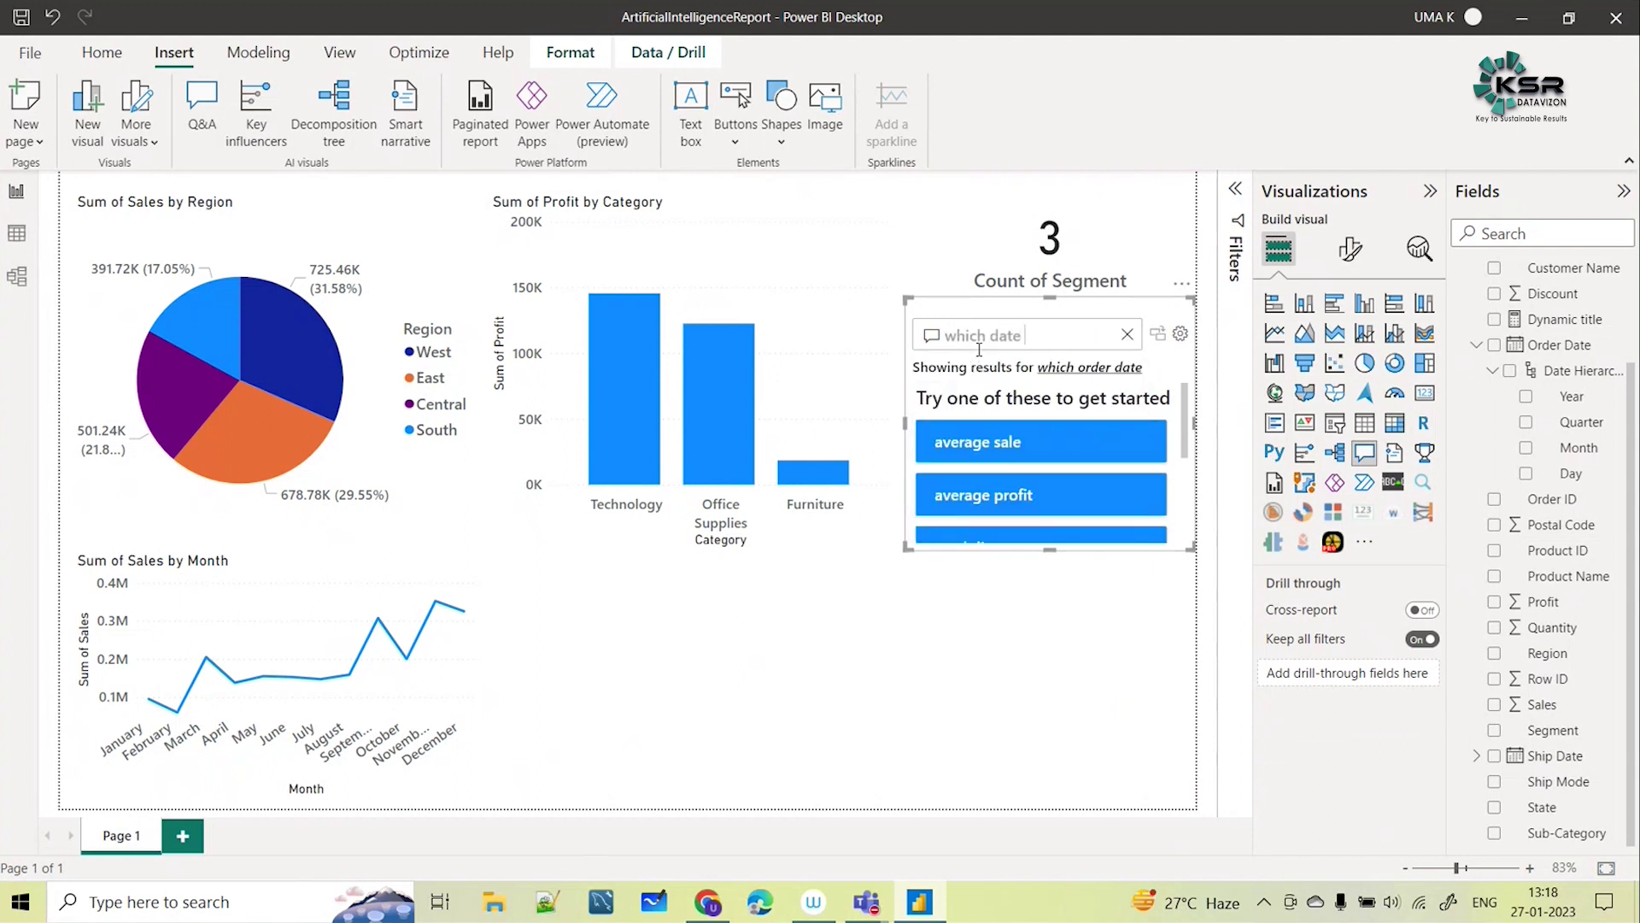
{"action": "key", "text": "BackSpace"}
{"action": "key", "text": "BackSpace"}
{"action": "key", "text": "BackSpace"}
{"action": "key", "text": "BackSpace"}
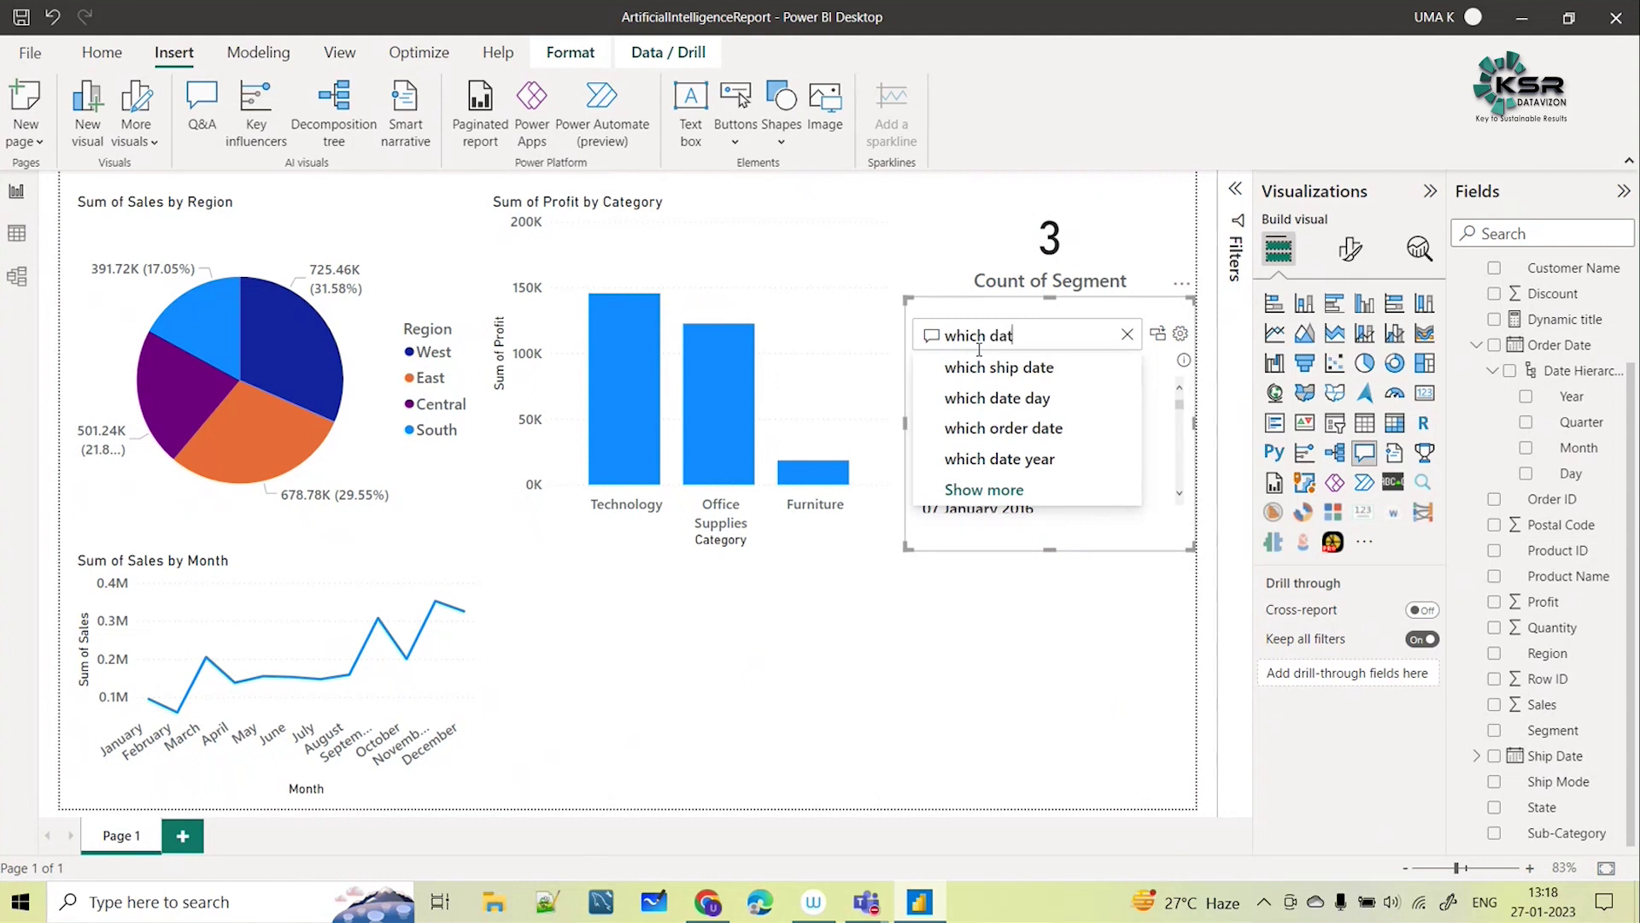
{"action": "type", "text": "or"}
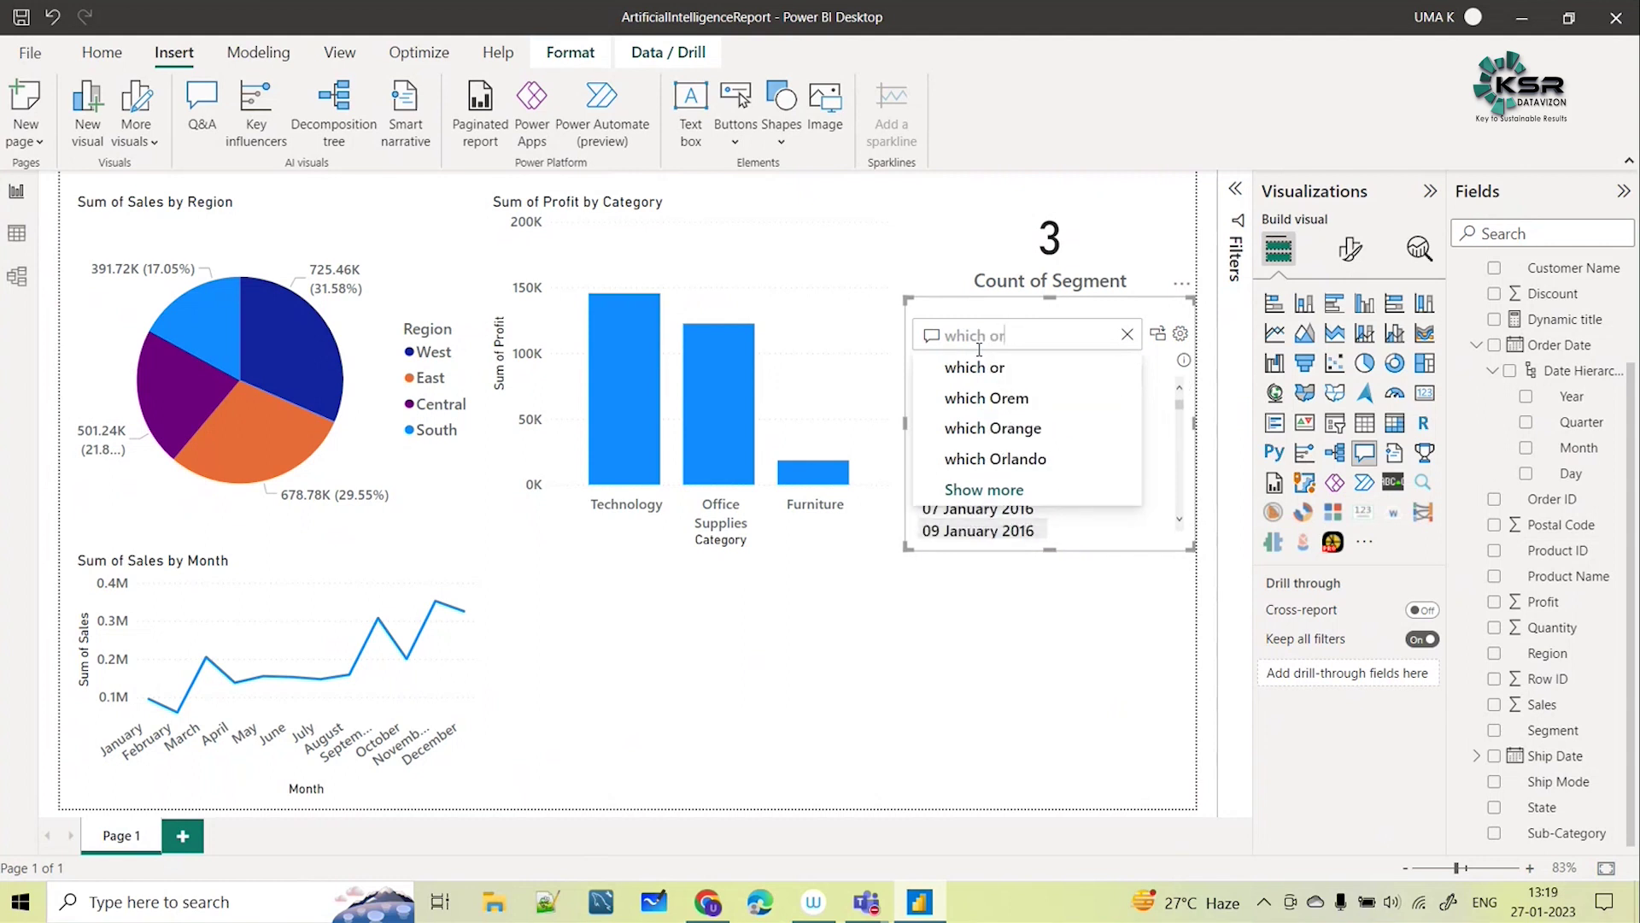
{"action": "type", "text": "der date"}
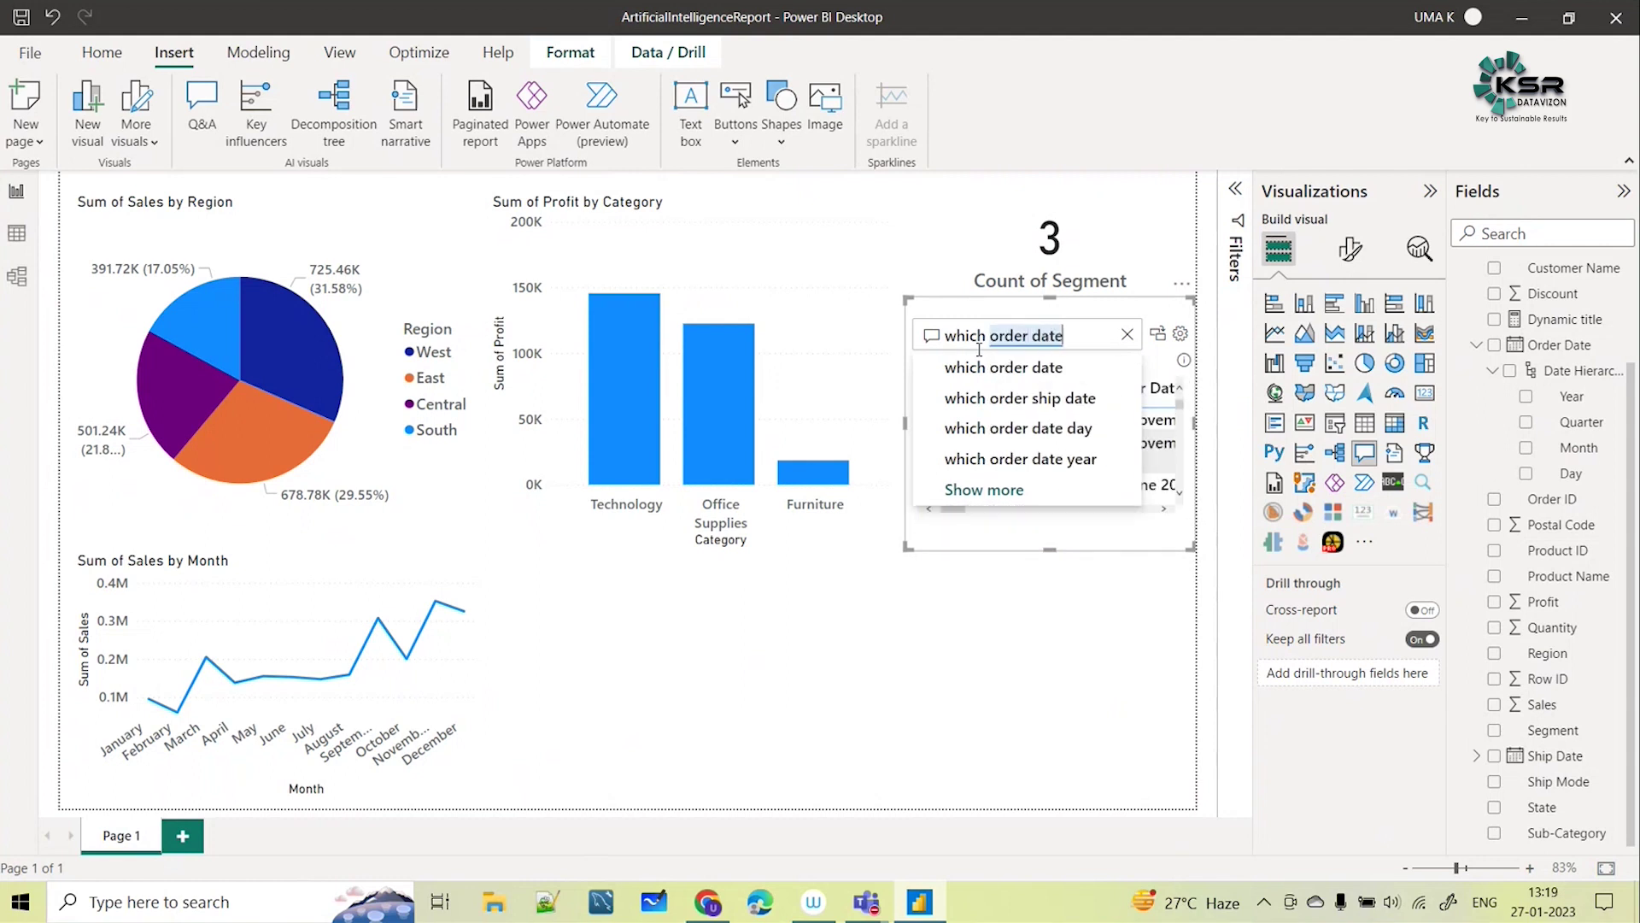
Extend the order date question to "which order date has the highest sales"
{"action": "type", "text": " has the"}
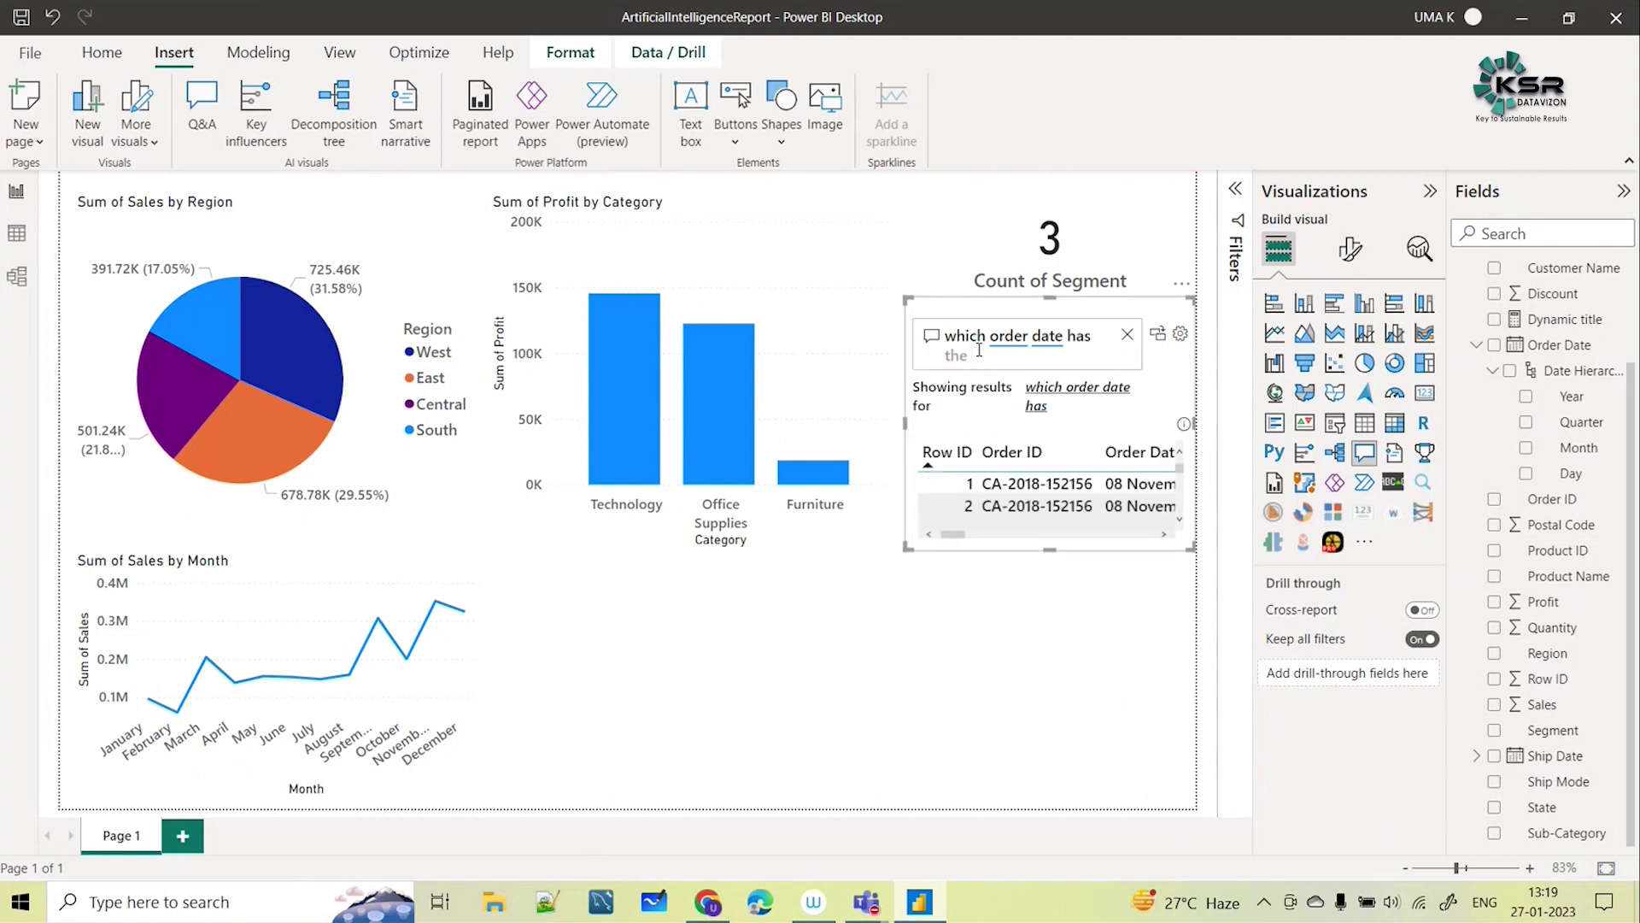
{"action": "type", "text": " high"}
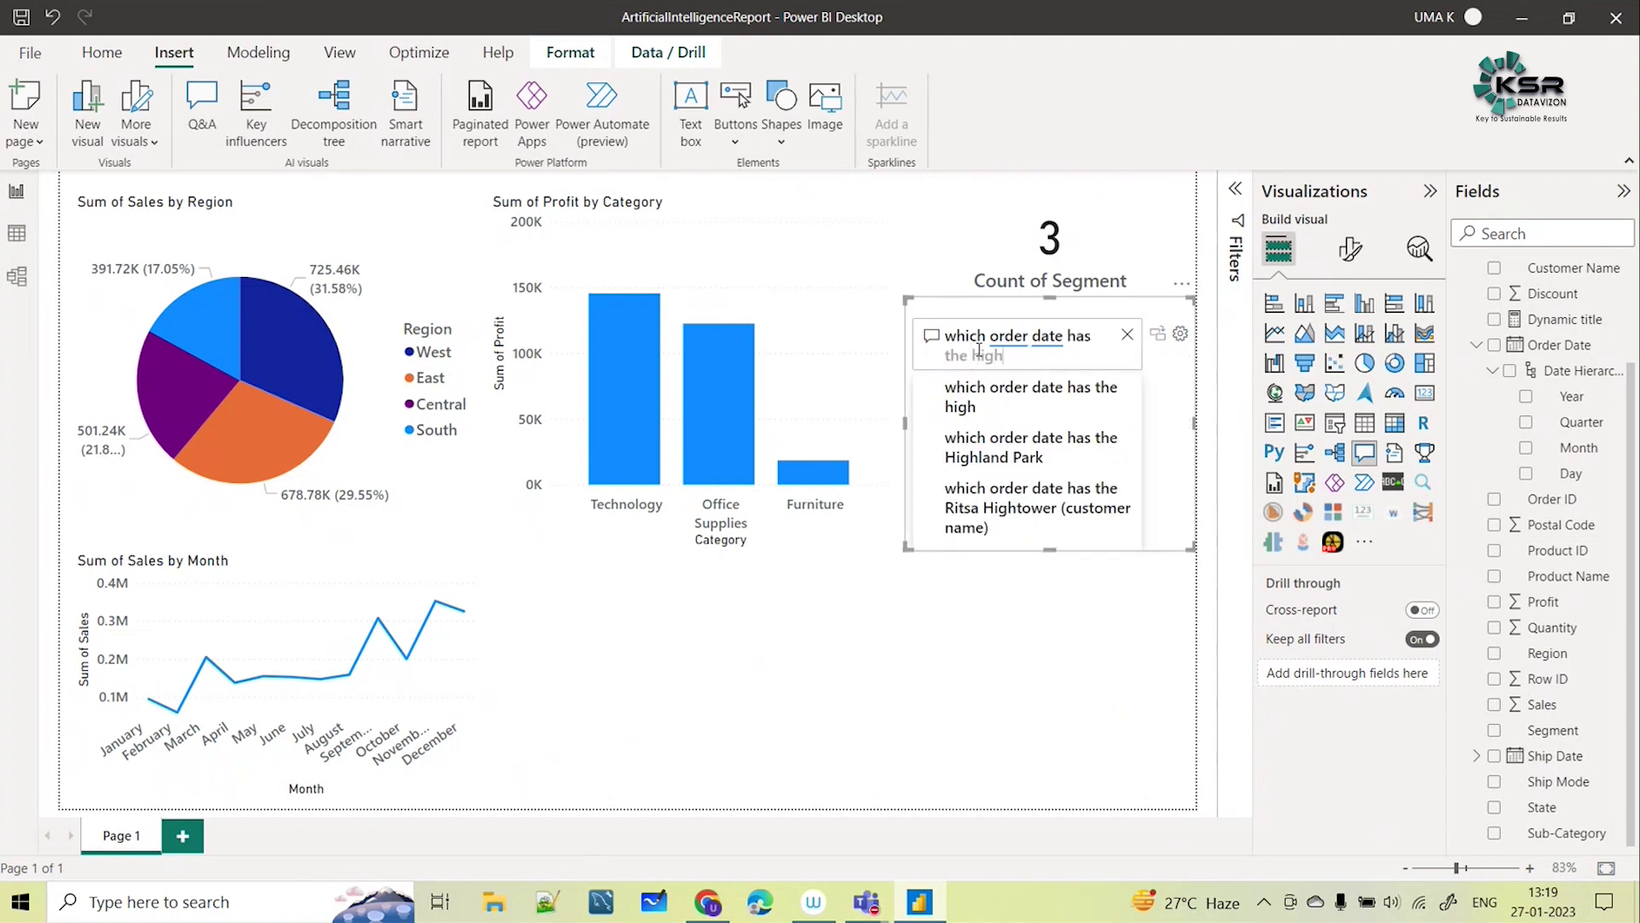
{"action": "type", "text": "est"}
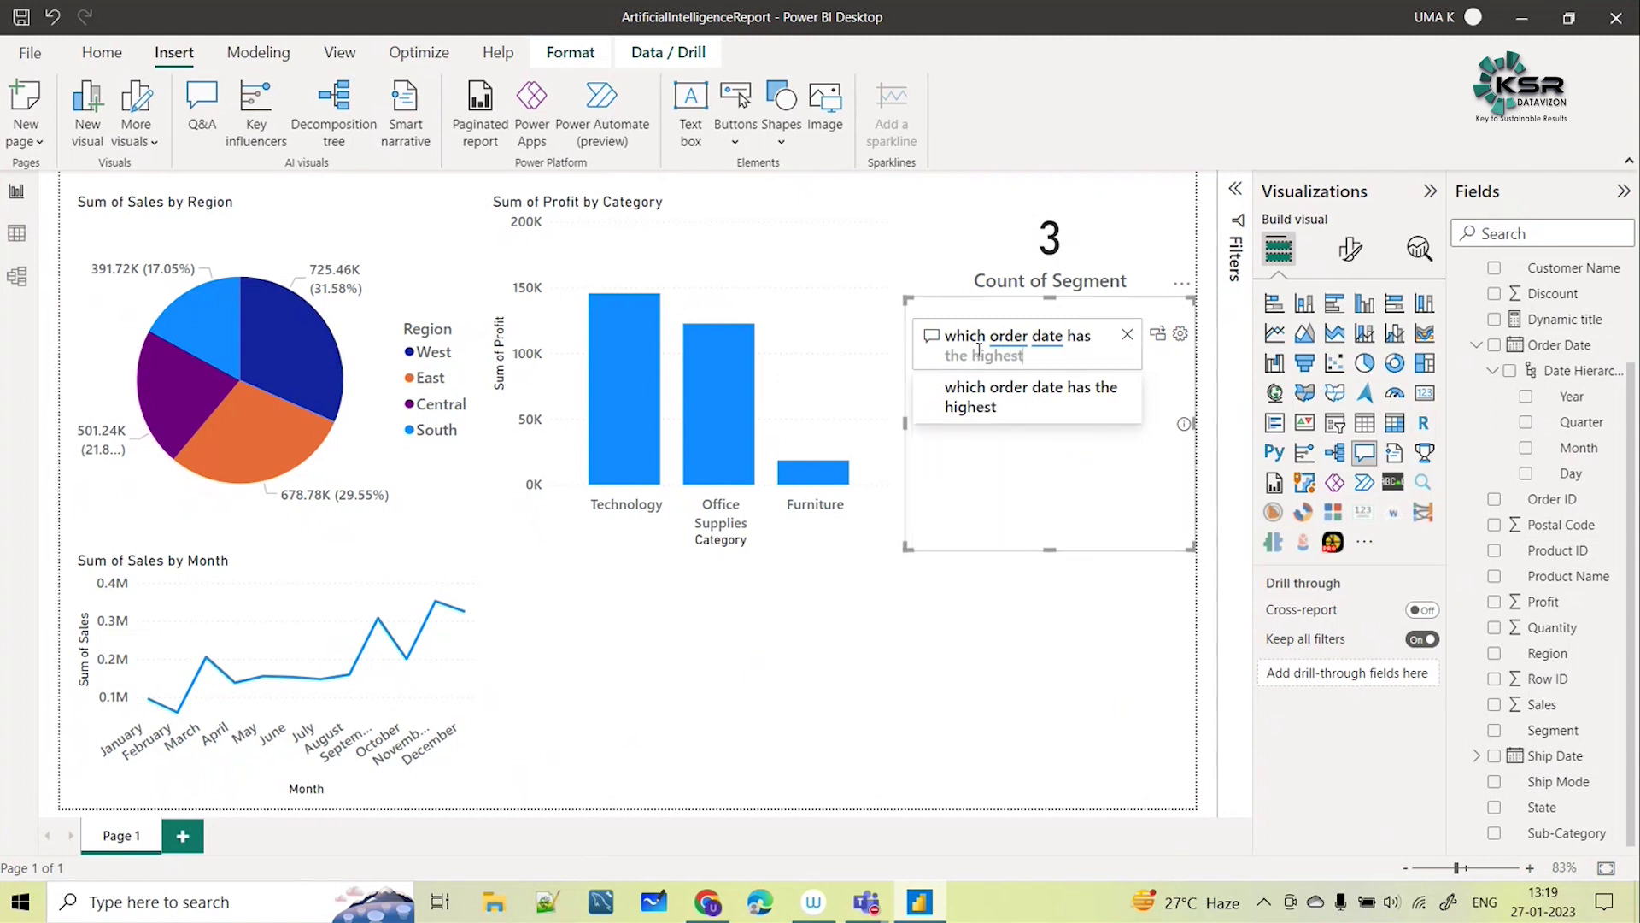
{"action": "type", "text": " sales"}
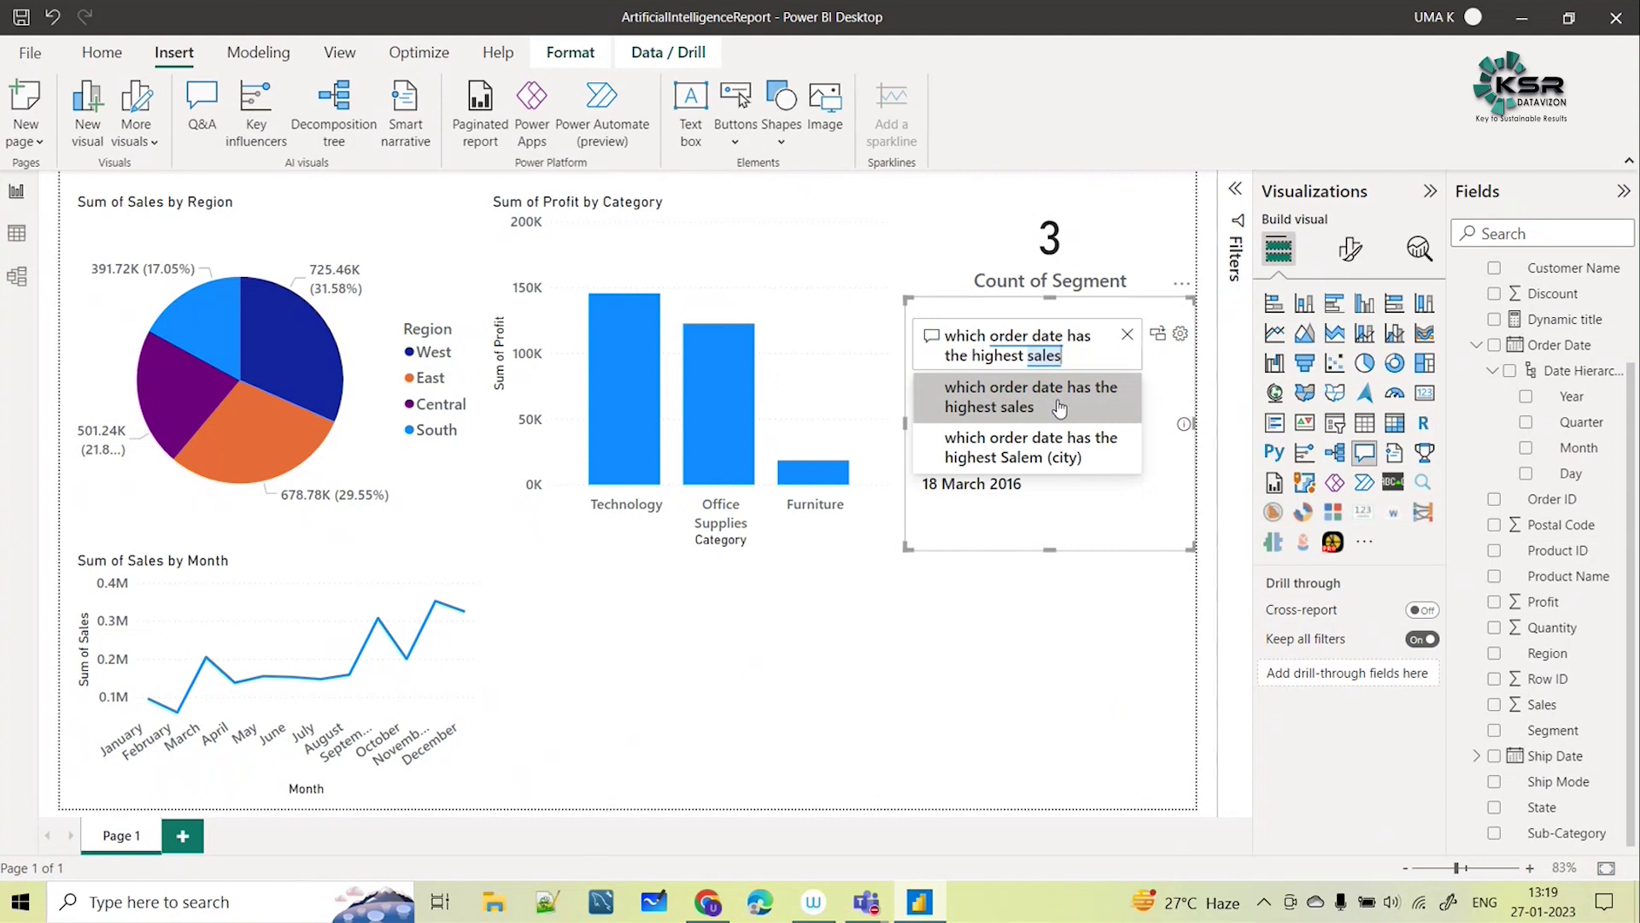
{"action": "left_click", "coordinate": [1062, 408]}
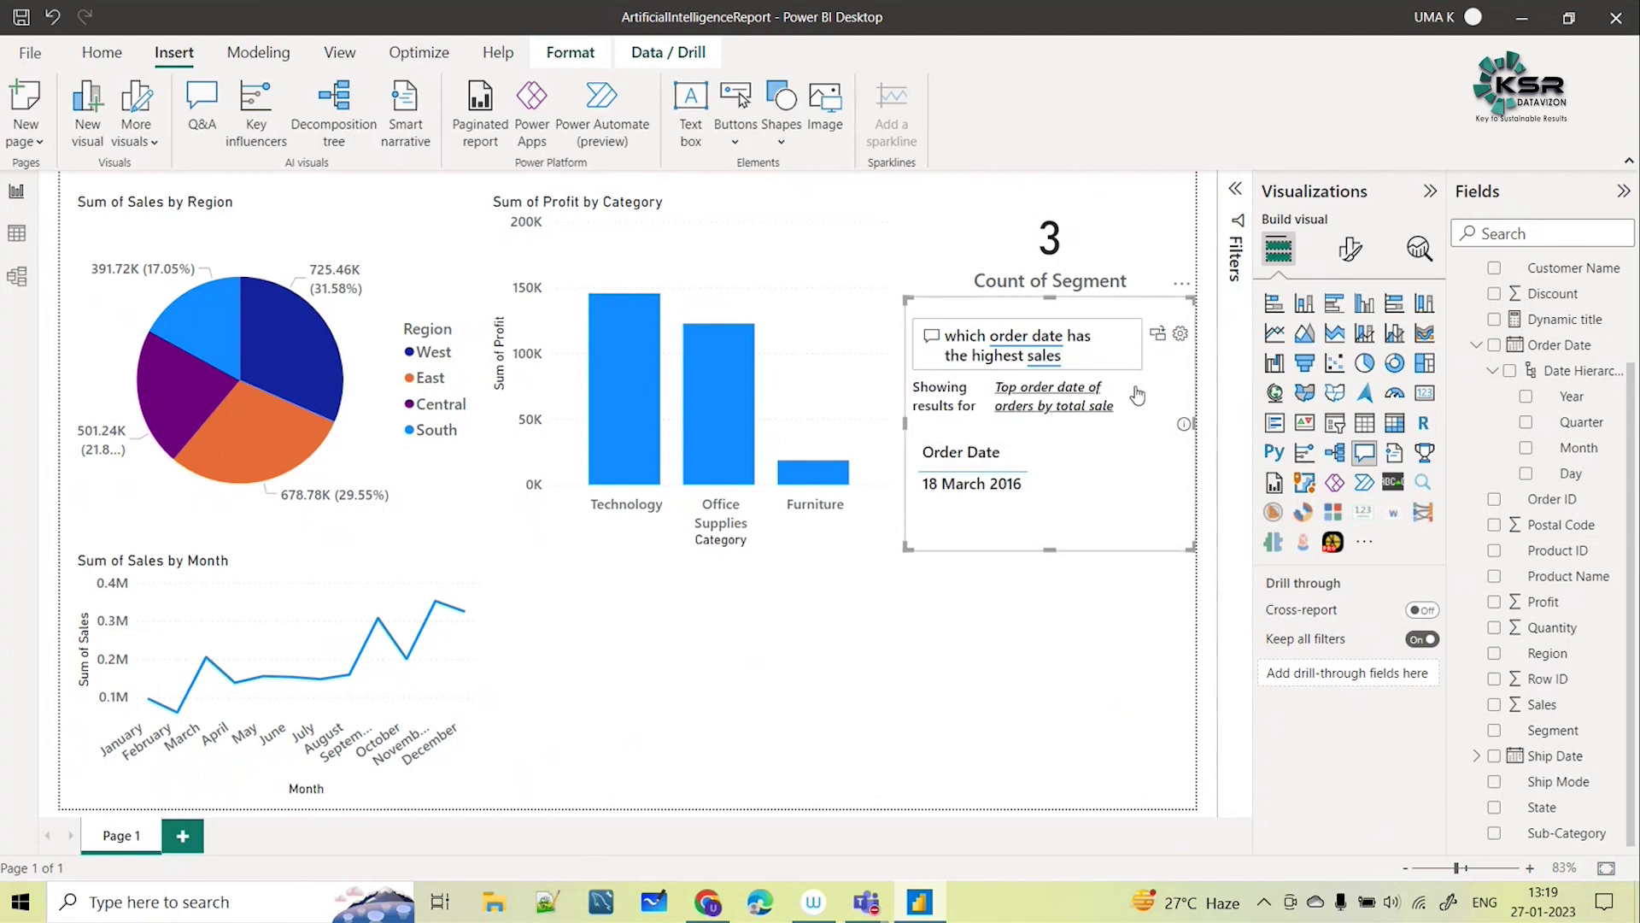
Convert the order date answer into a standard table and shrink it on all sides to fit compactly below the Count of Segment card
{"action": "left_click", "coordinate": [1160, 335]}
{"action": "left_click_drag", "start_coordinate": [1059, 549], "coordinate": [1047, 446]}
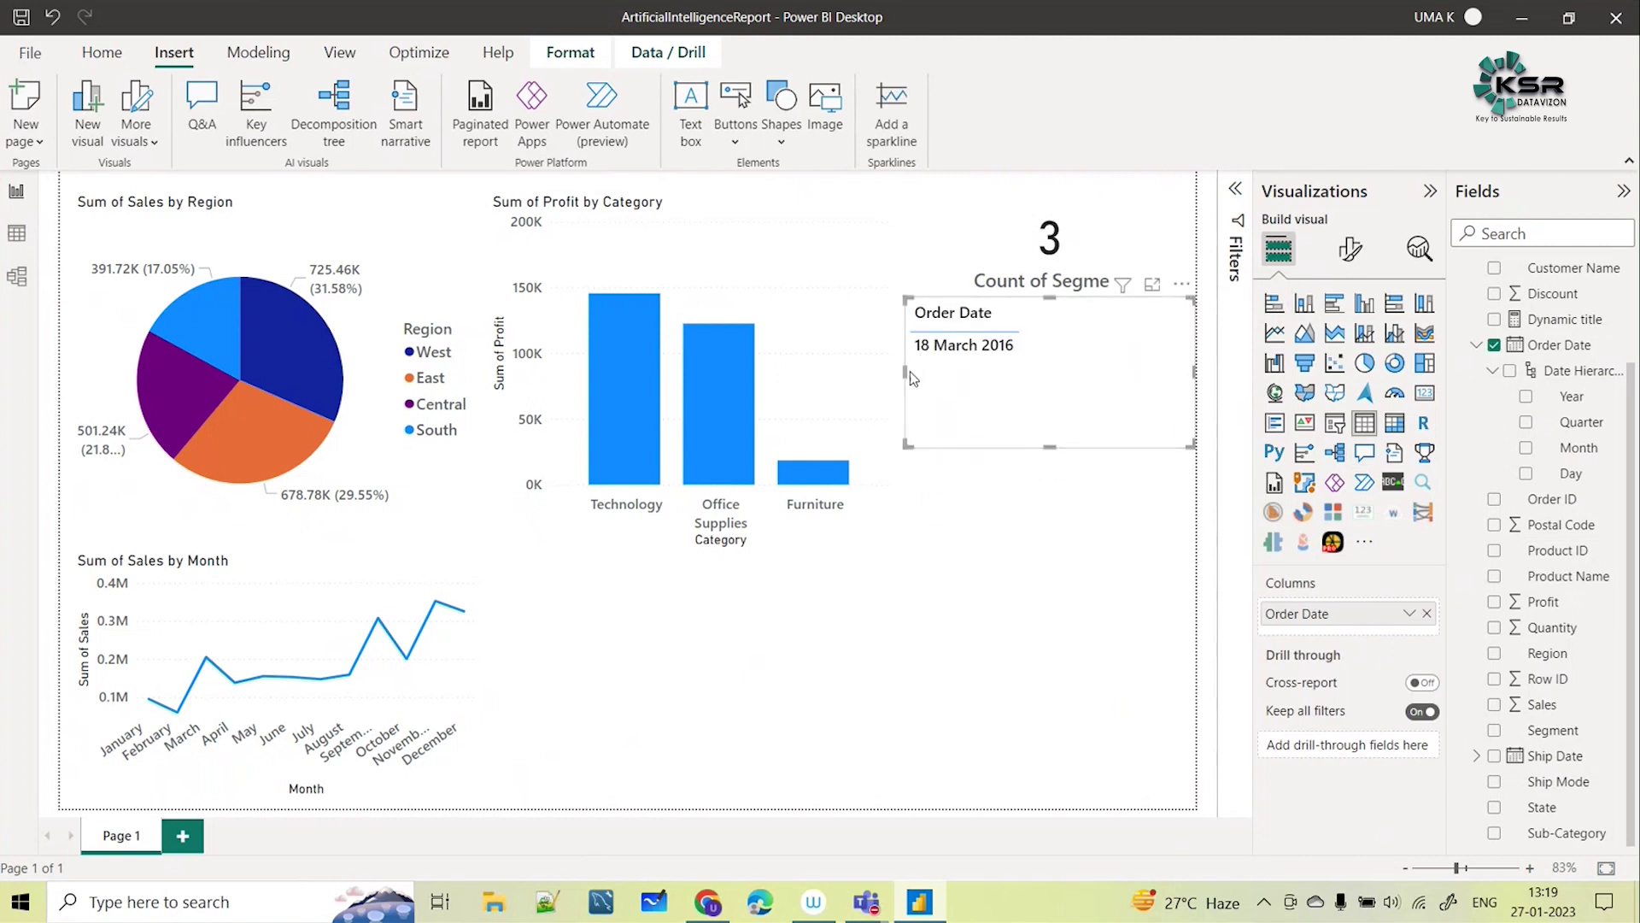
{"action": "left_click_drag", "start_coordinate": [904, 370], "coordinate": [1003, 371]}
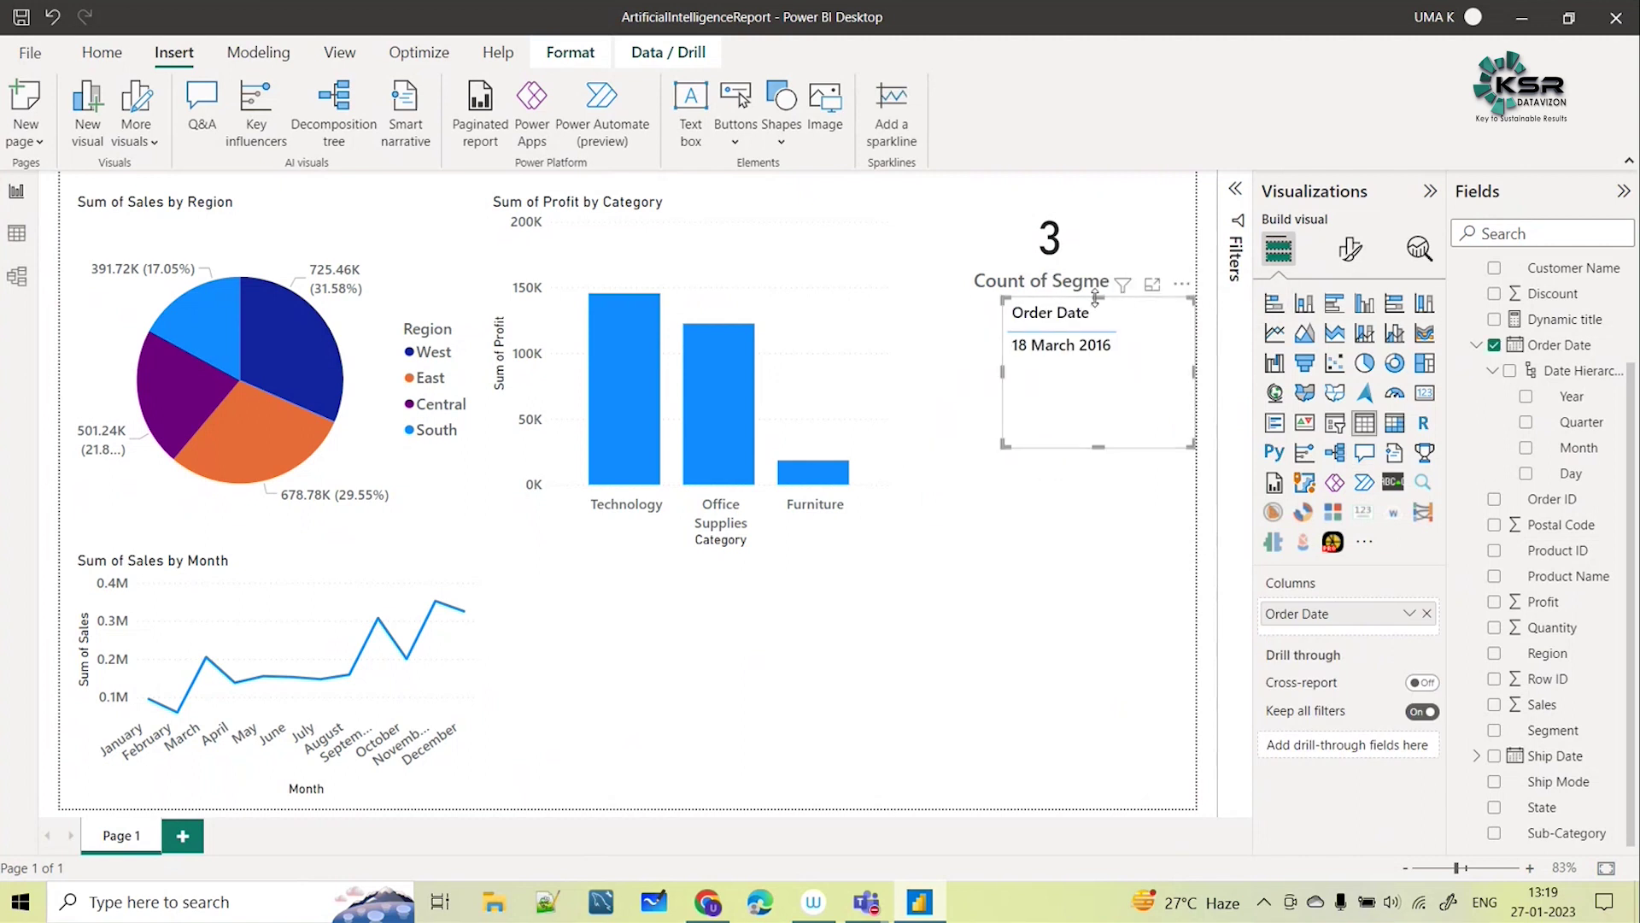
{"action": "left_click_drag", "start_coordinate": [1095, 313], "coordinate": [1096, 328]}
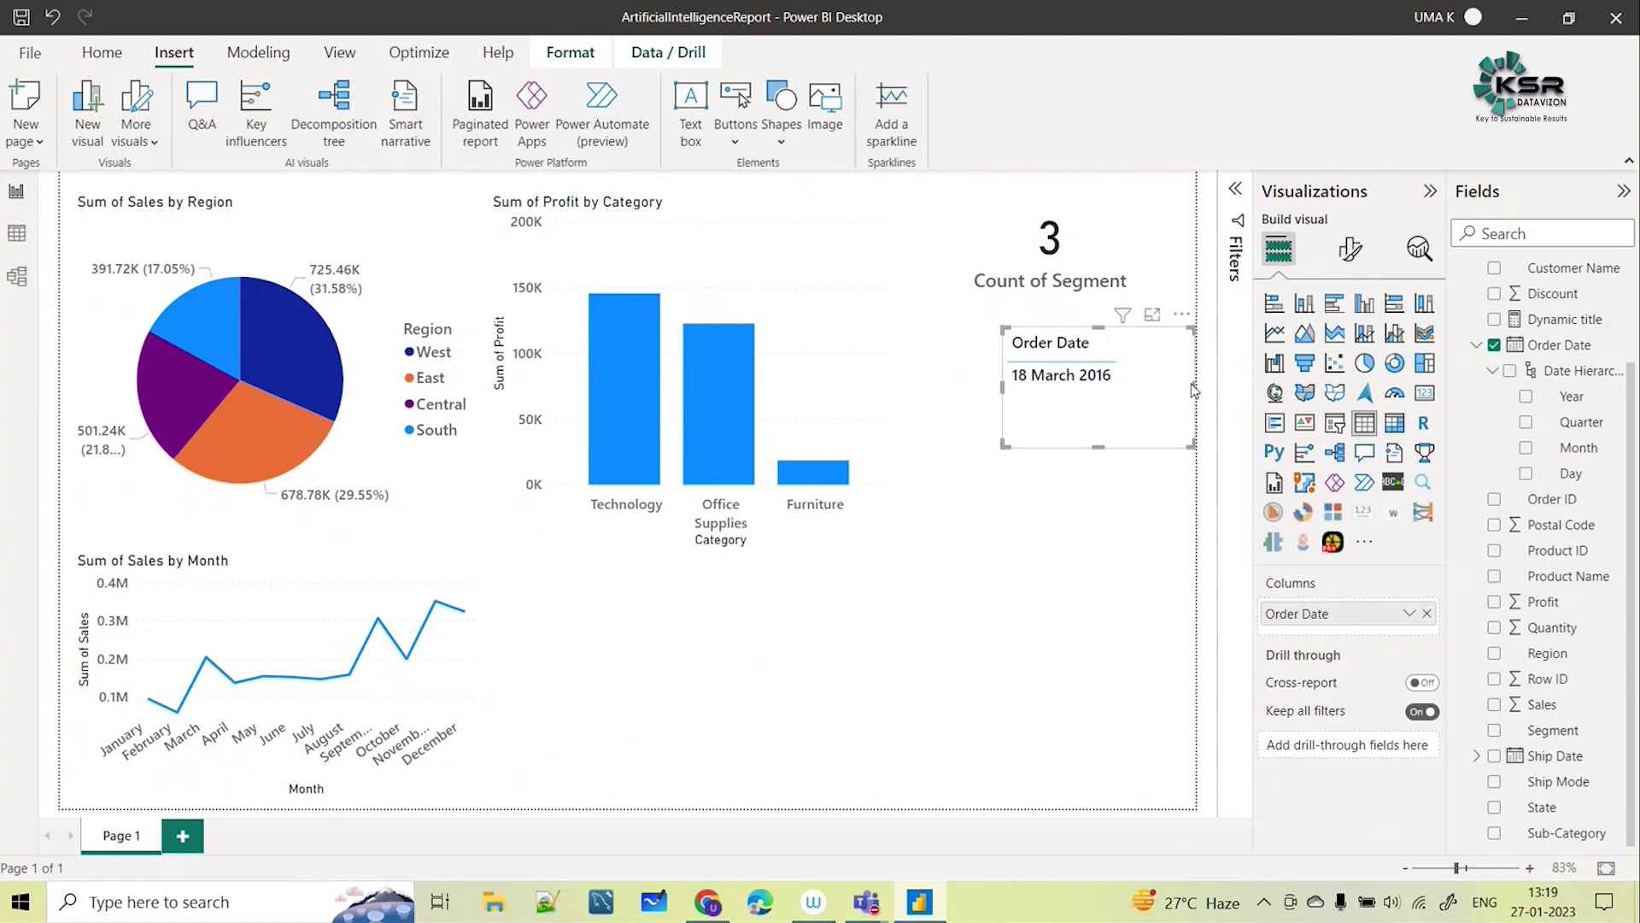
{"action": "left_click_drag", "start_coordinate": [1195, 385], "coordinate": [1133, 386]}
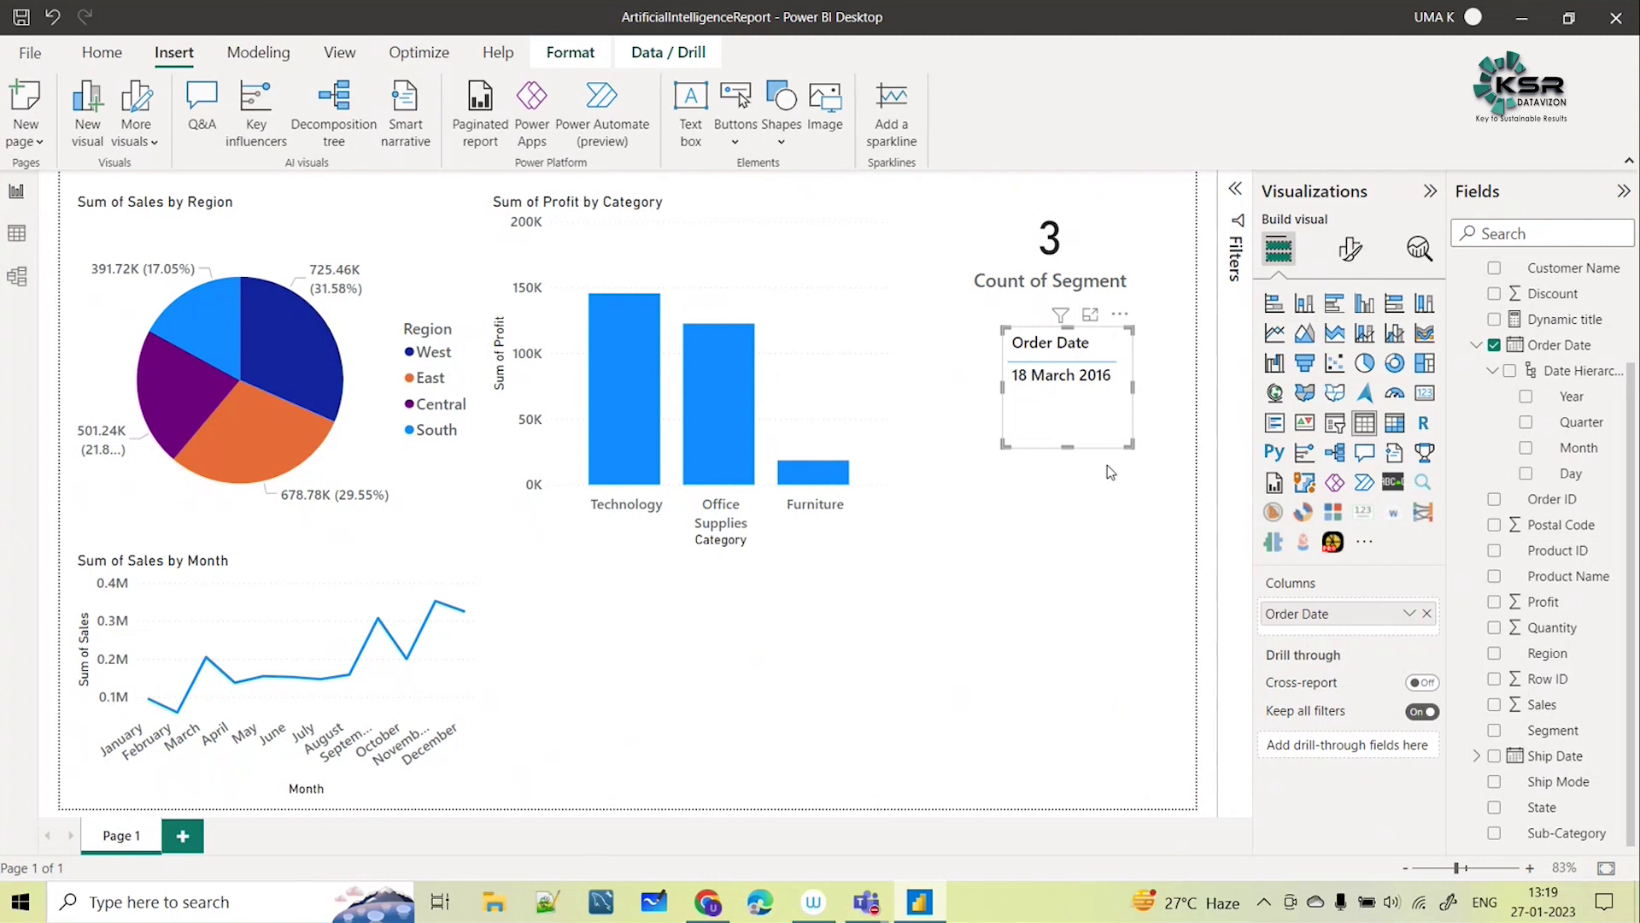
{"action": "left_click", "coordinate": [645, 659]}
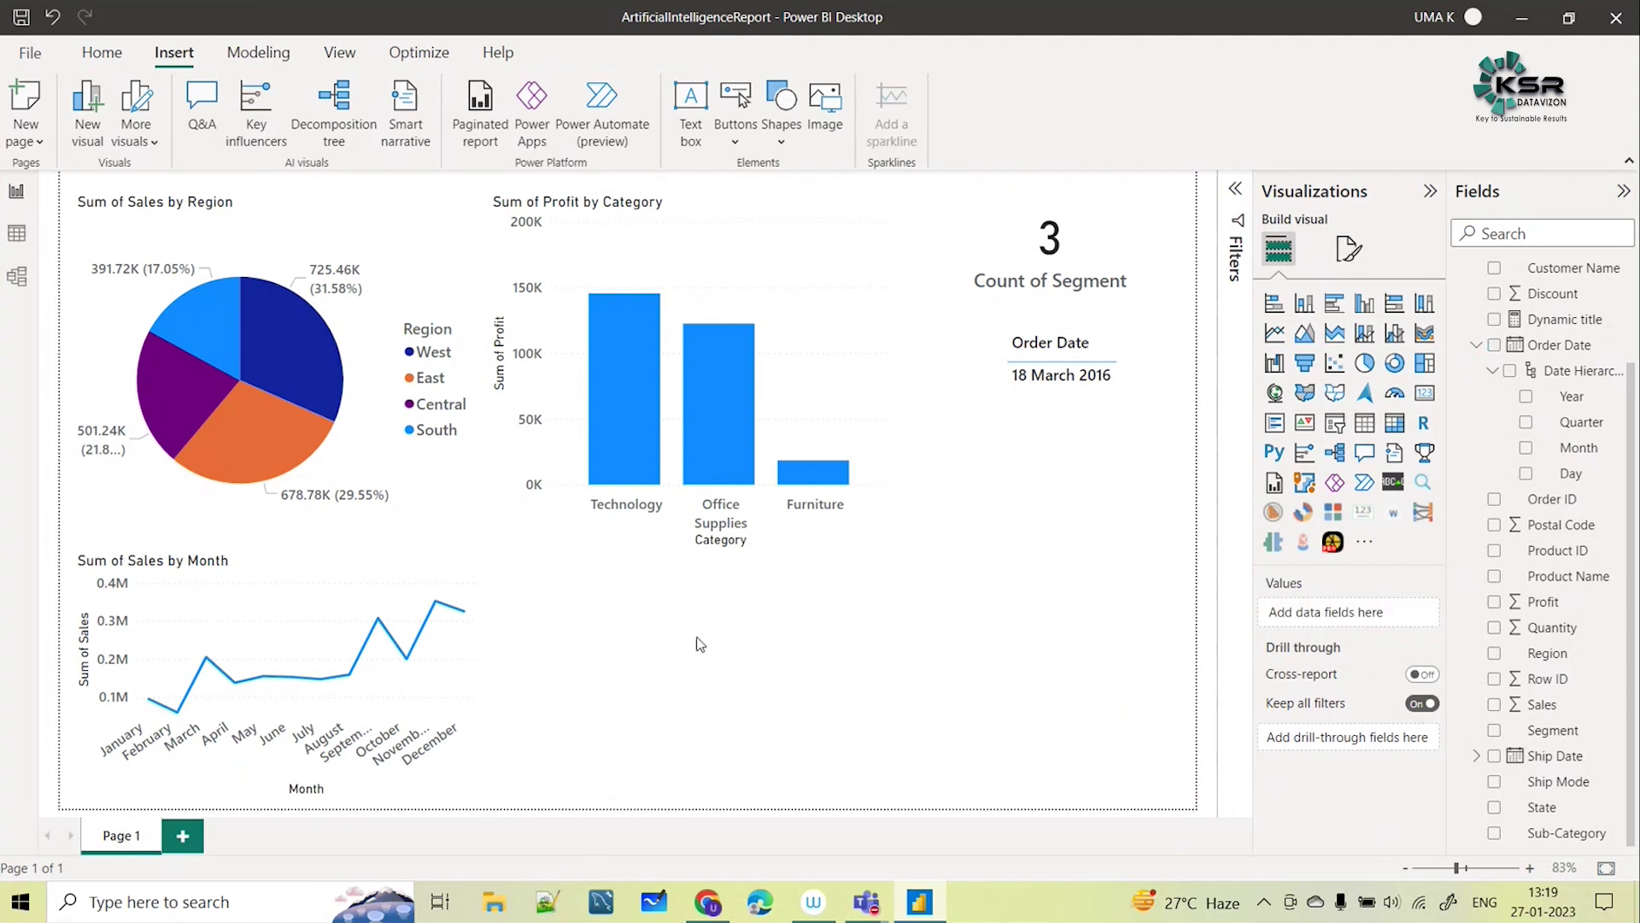
Add a Q&A visual below the column chart and shift it rightward, away from the Sales by Month line chart
{"action": "double_click", "coordinate": [829, 647]}
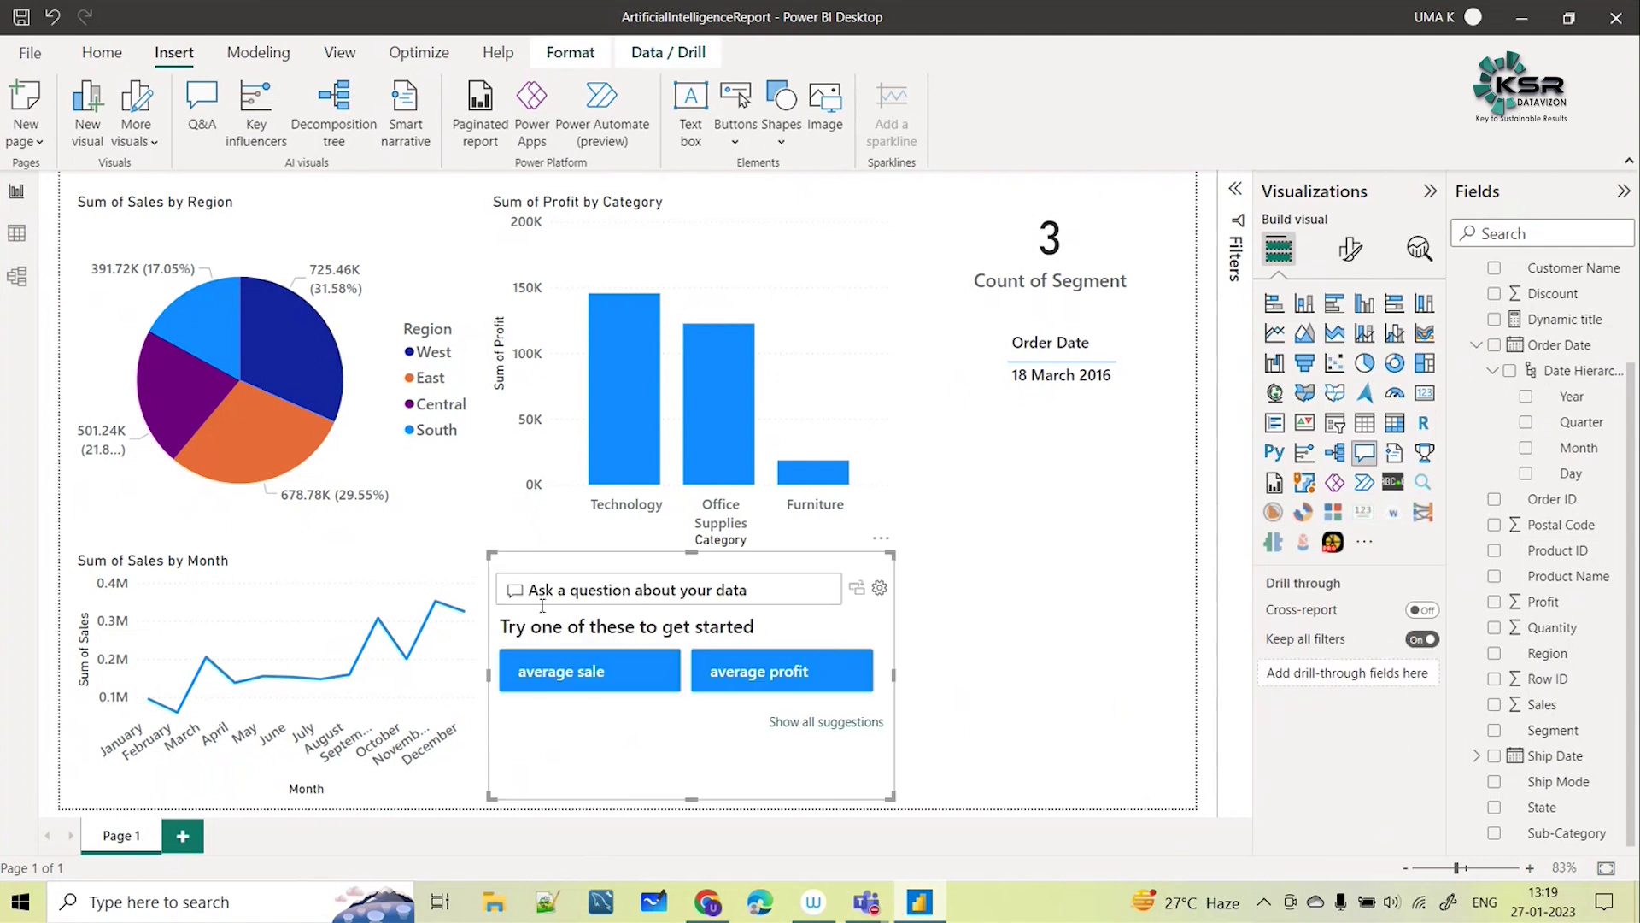
{"action": "left_click_drag", "start_coordinate": [813, 561], "coordinate": [931, 560]}
{"action": "left_click", "coordinate": [684, 596]}
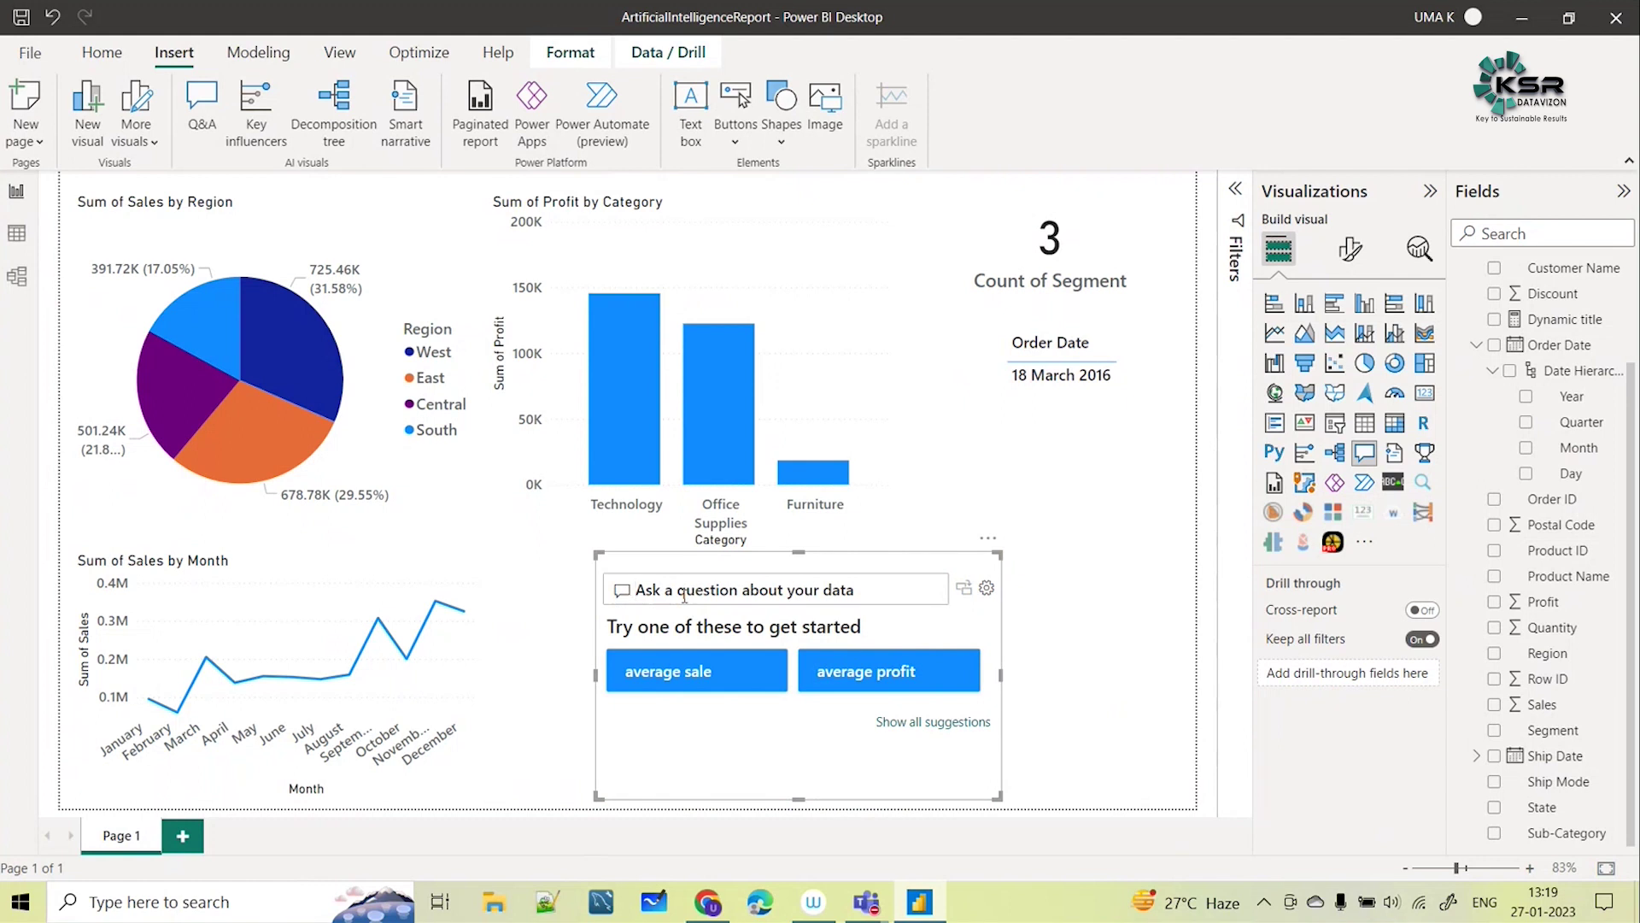
Ask the new Q&A visual "Customer name by sales", accepting the matching suggested question
{"action": "type", "text": "Custu"}
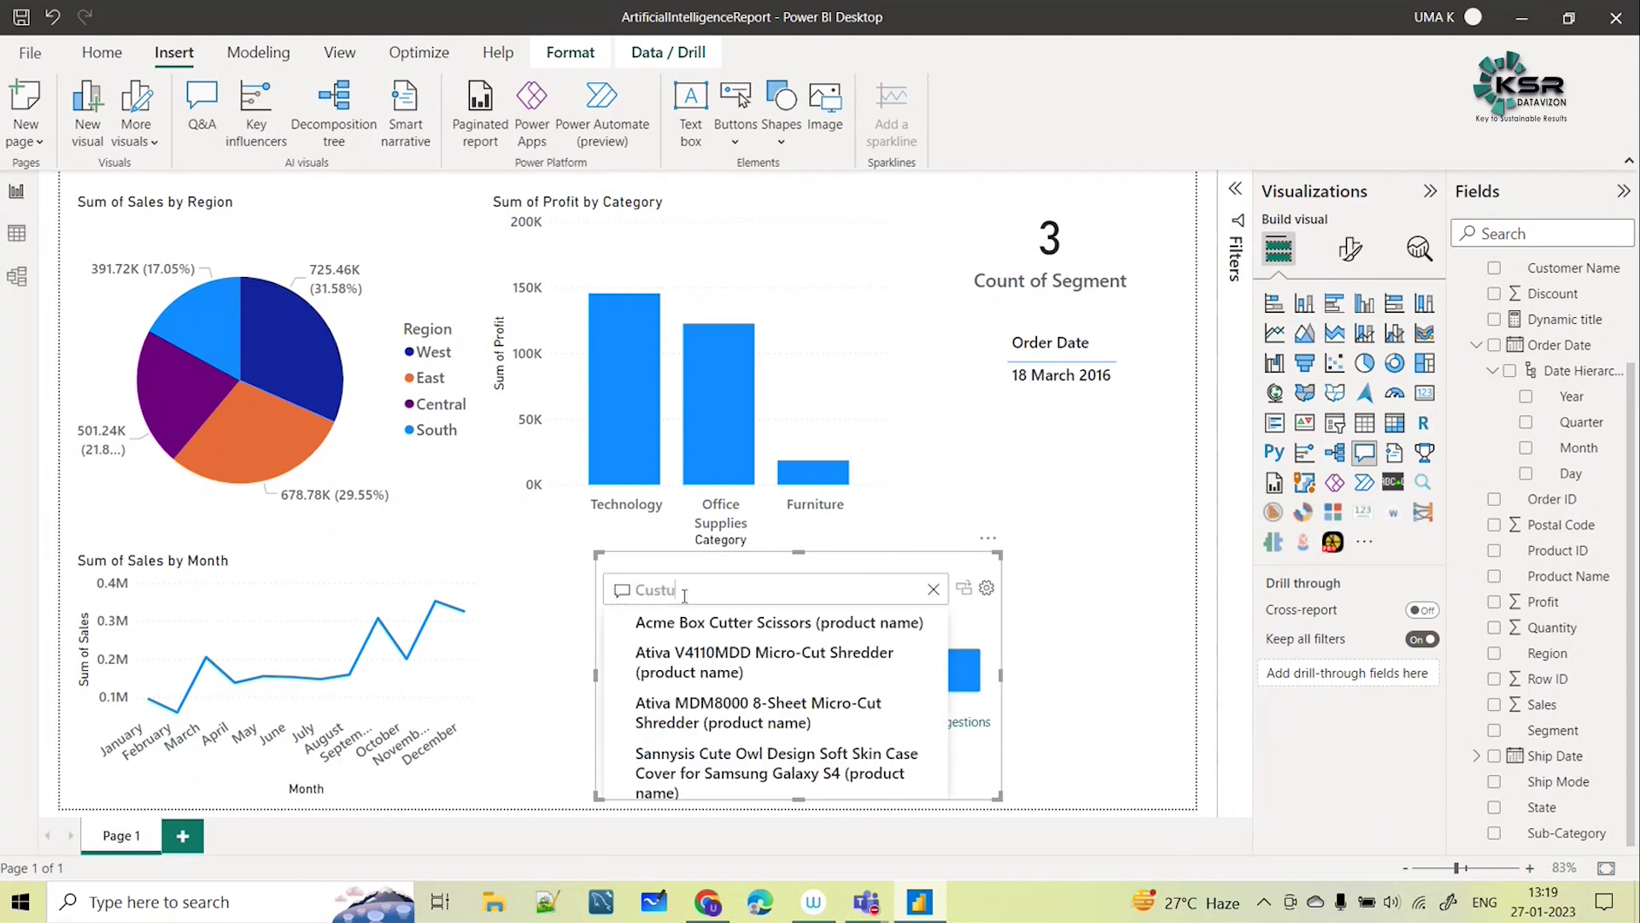
{"action": "key", "text": "BackSpace"}
{"action": "type", "text": "omer name"}
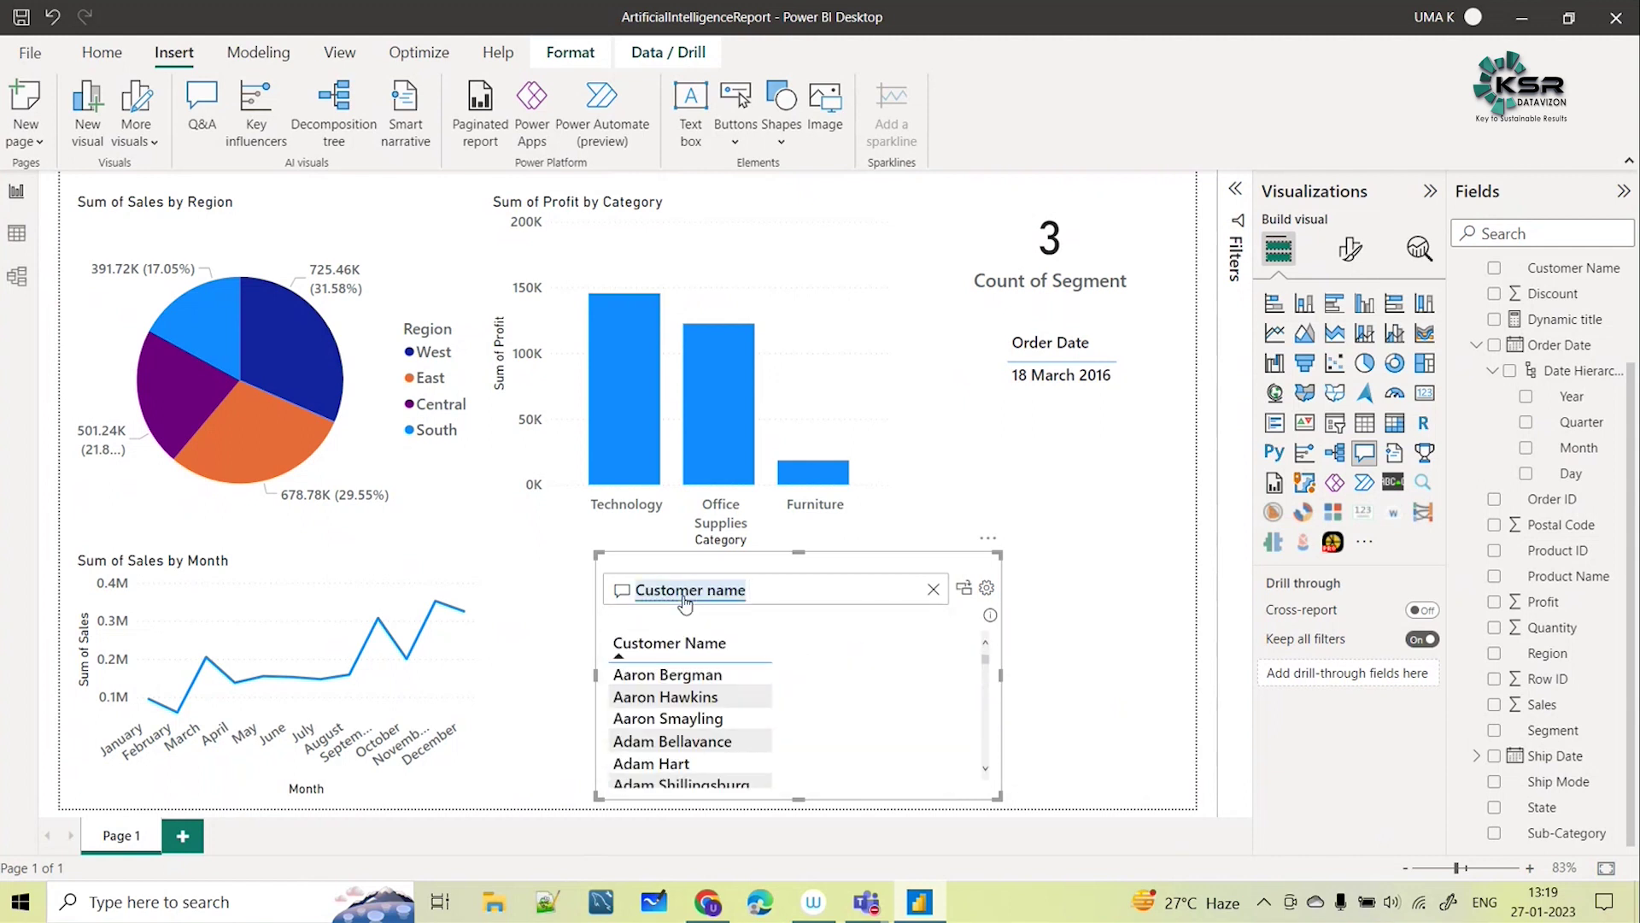
{"action": "type", "text": "y"}
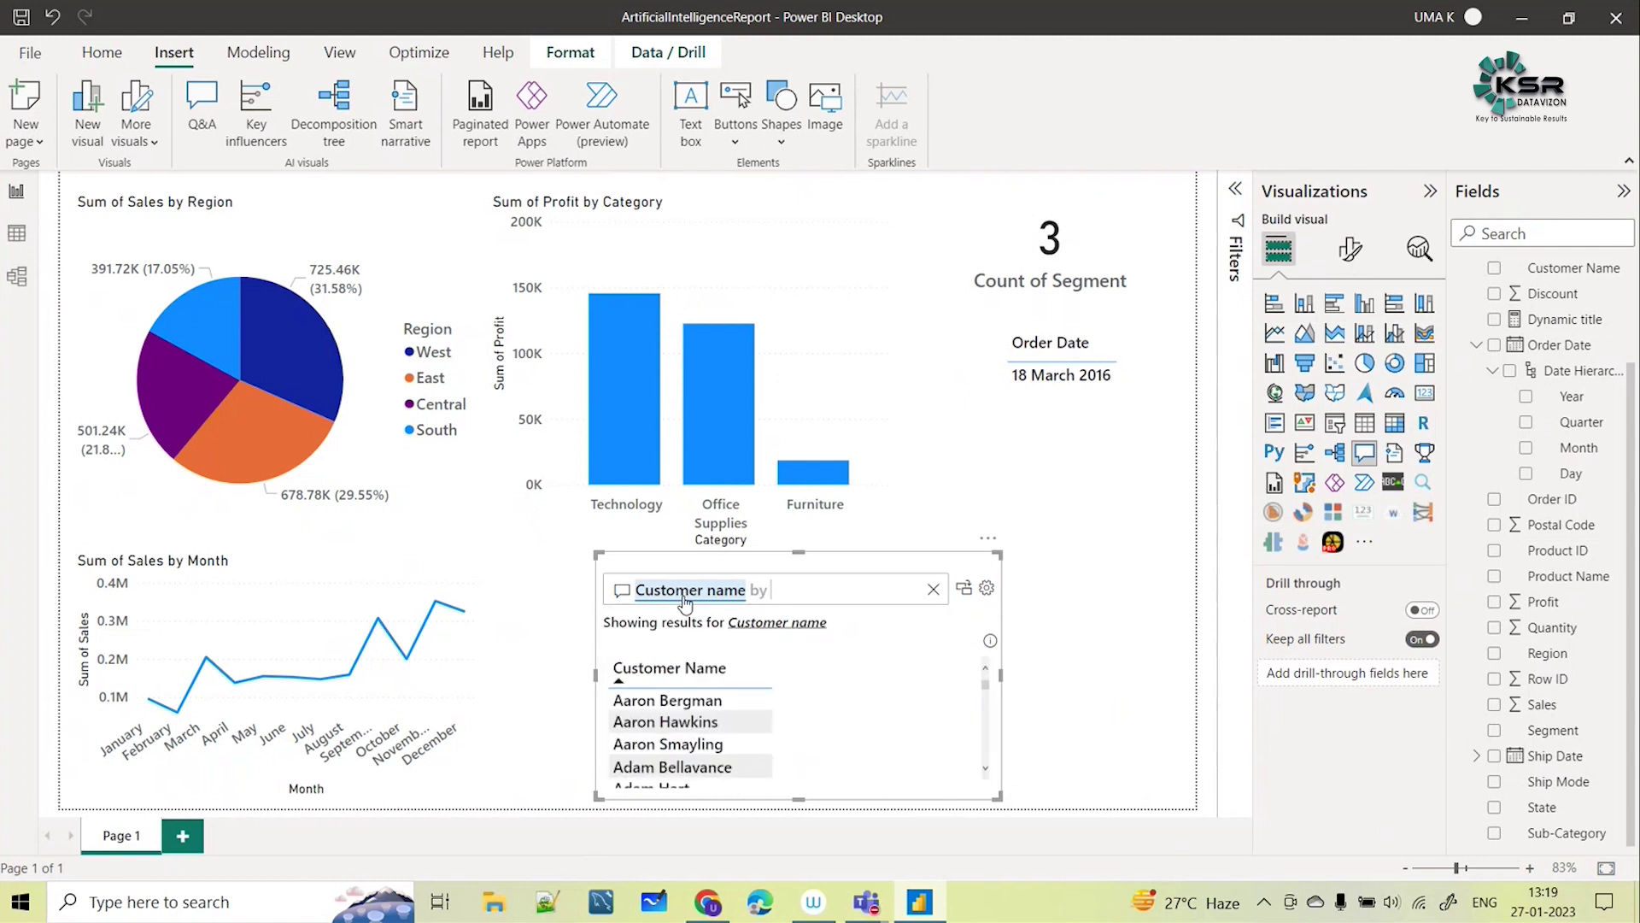
{"action": "type", "text": " sales"}
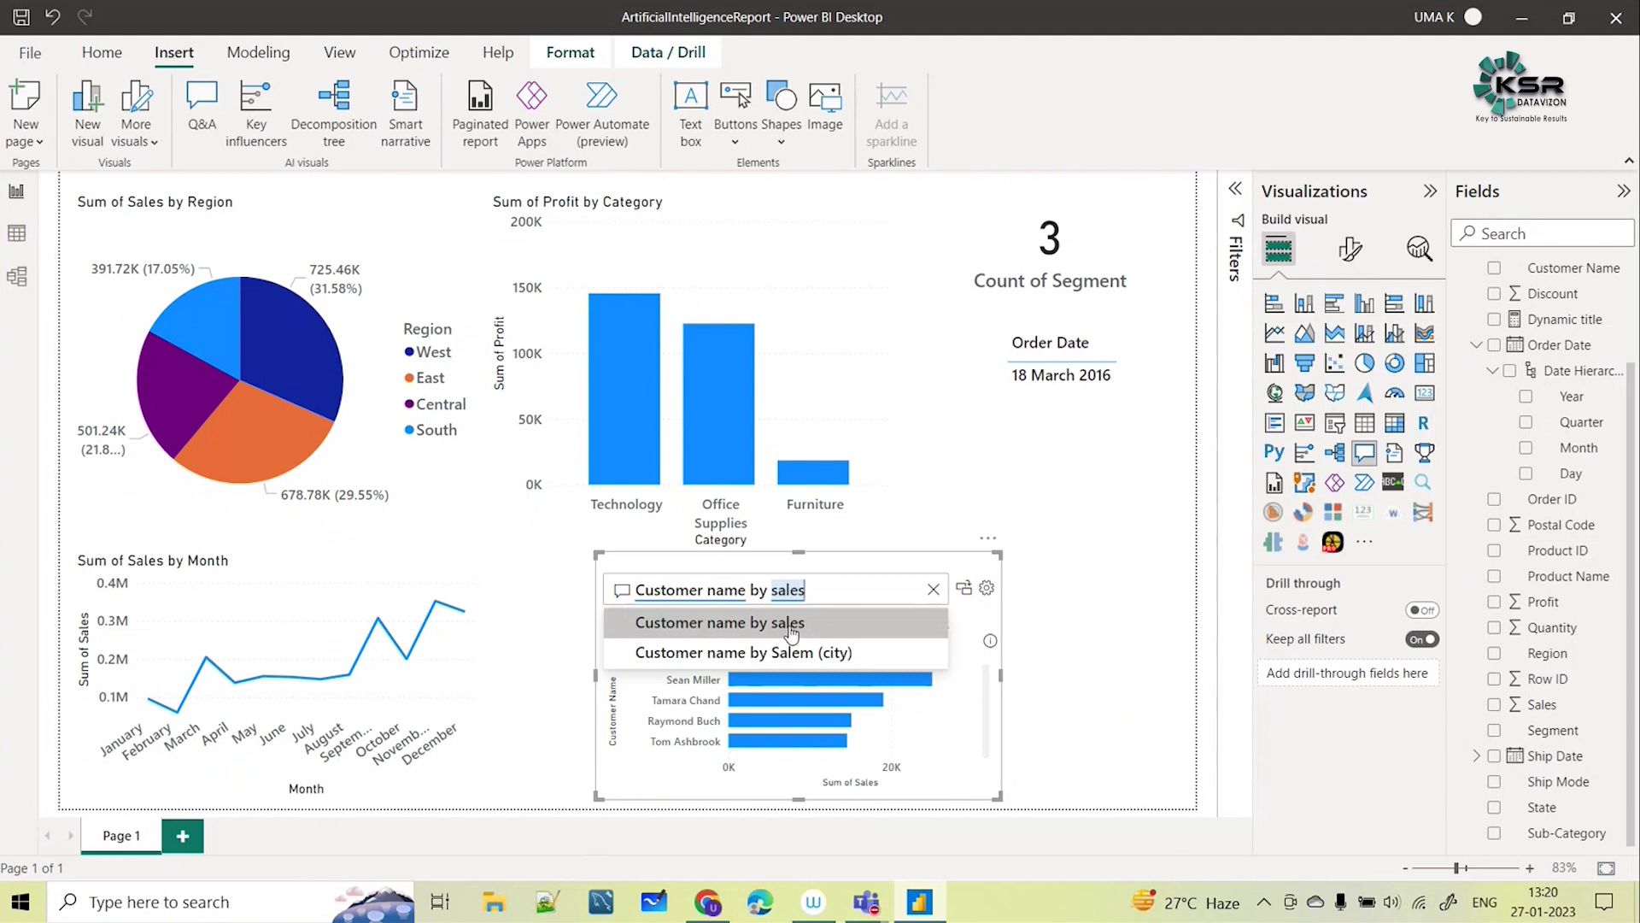
{"action": "left_click", "coordinate": [837, 632]}
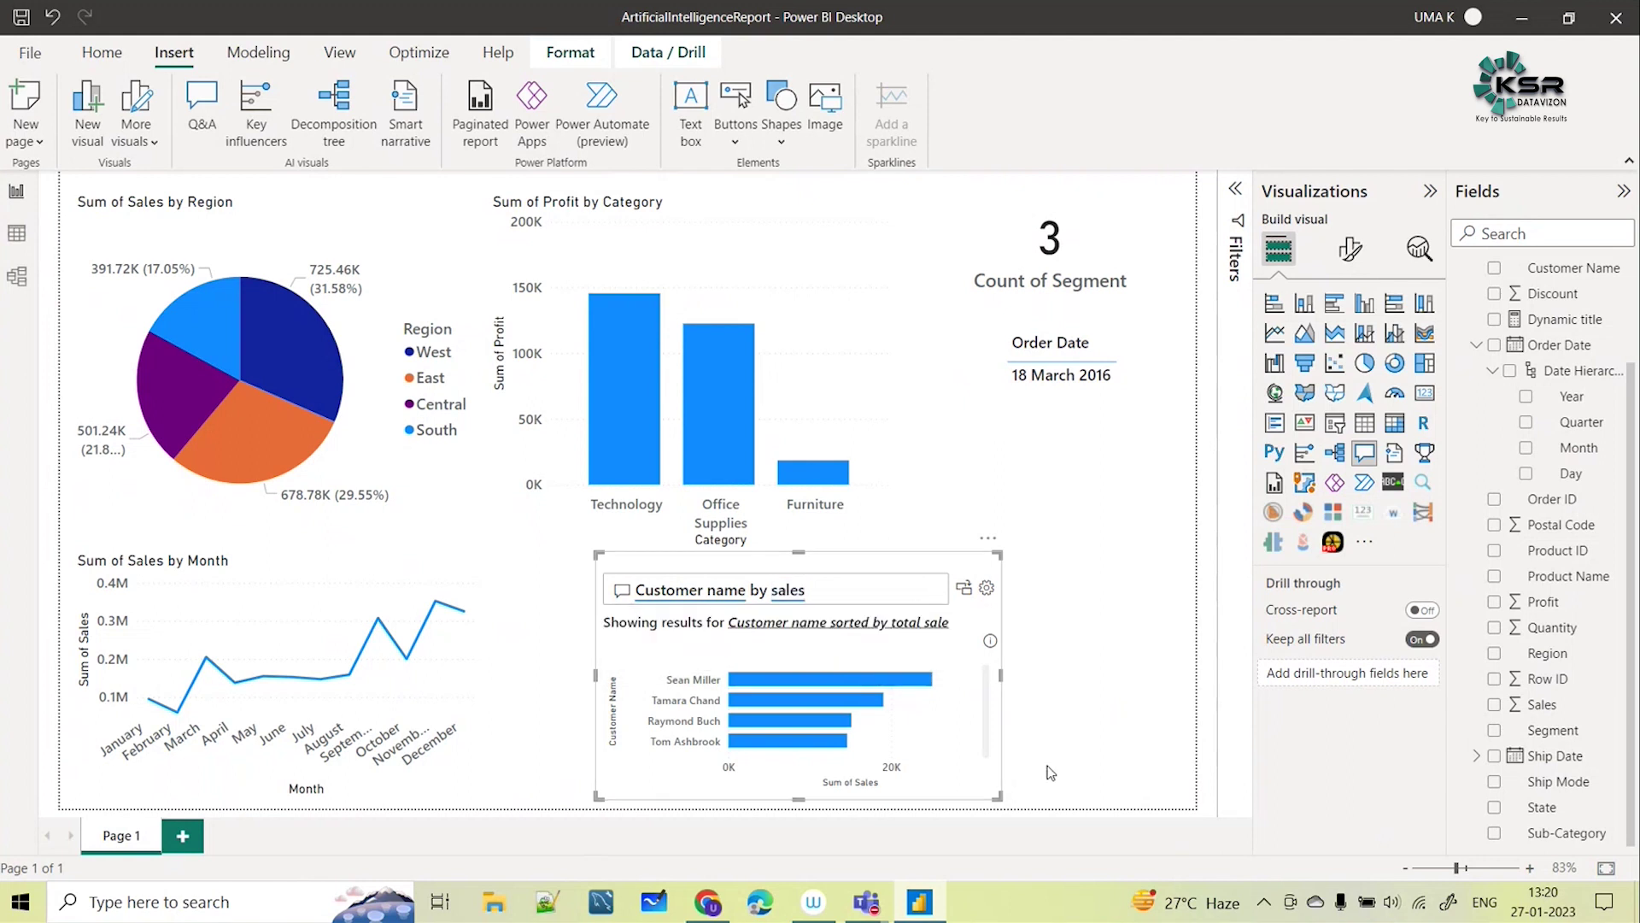
Convert the customer sales answer into a standard bar chart and widen it leftward, keeping it clear of the Sales by Month line chart
{"action": "left_click", "coordinate": [963, 588]}
{"action": "left_click_drag", "start_coordinate": [961, 654], "coordinate": [993, 651]}
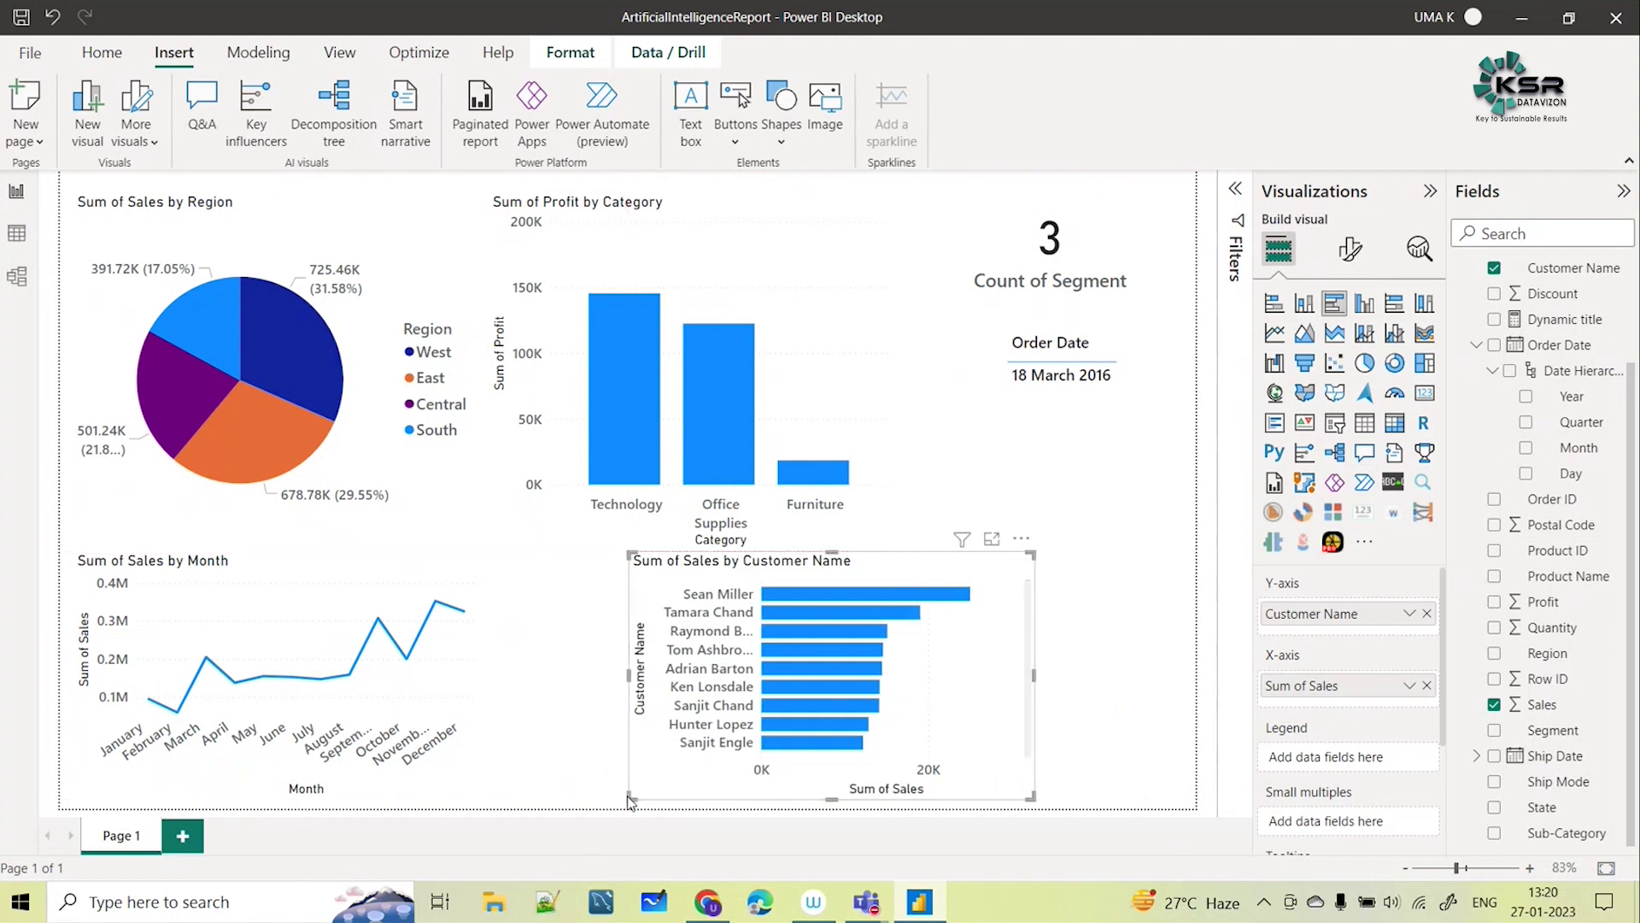
{"action": "left_click_drag", "start_coordinate": [630, 797], "coordinate": [576, 797]}
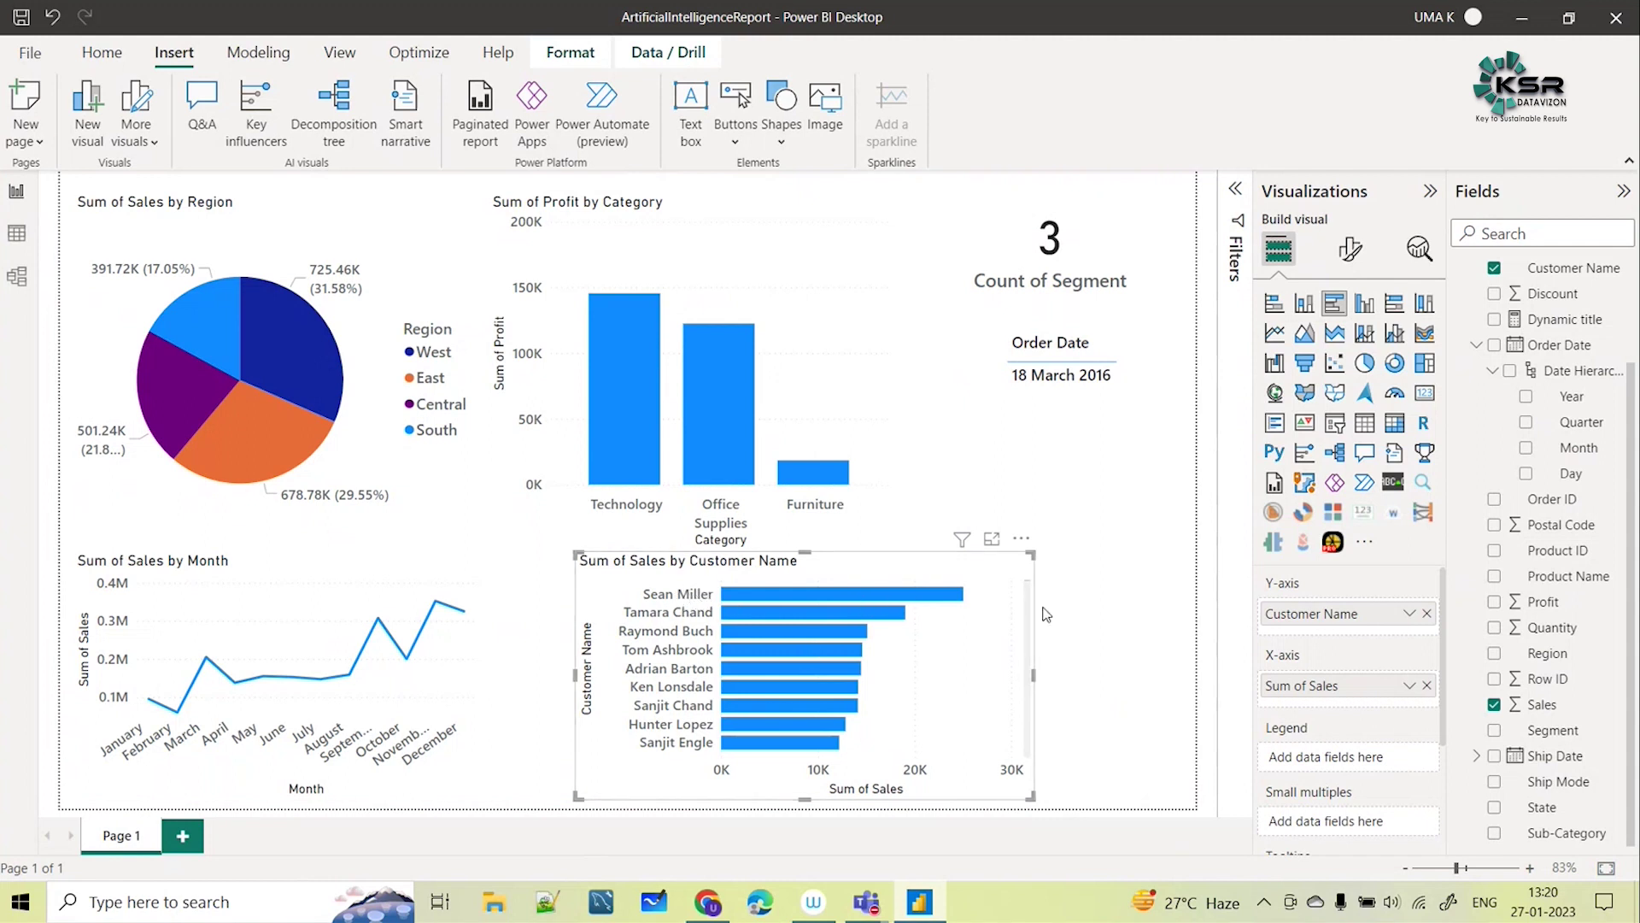
{"action": "scroll", "coordinate": [829, 665], "scroll_direction": "down", "scroll_amount": 3}
{"action": "scroll", "coordinate": [829, 665], "scroll_direction": "down", "scroll_amount": 3}
{"action": "scroll", "coordinate": [824, 684], "scroll_direction": "up", "scroll_amount": 6}
{"action": "left_click_drag", "start_coordinate": [884, 566], "coordinate": [917, 574]}
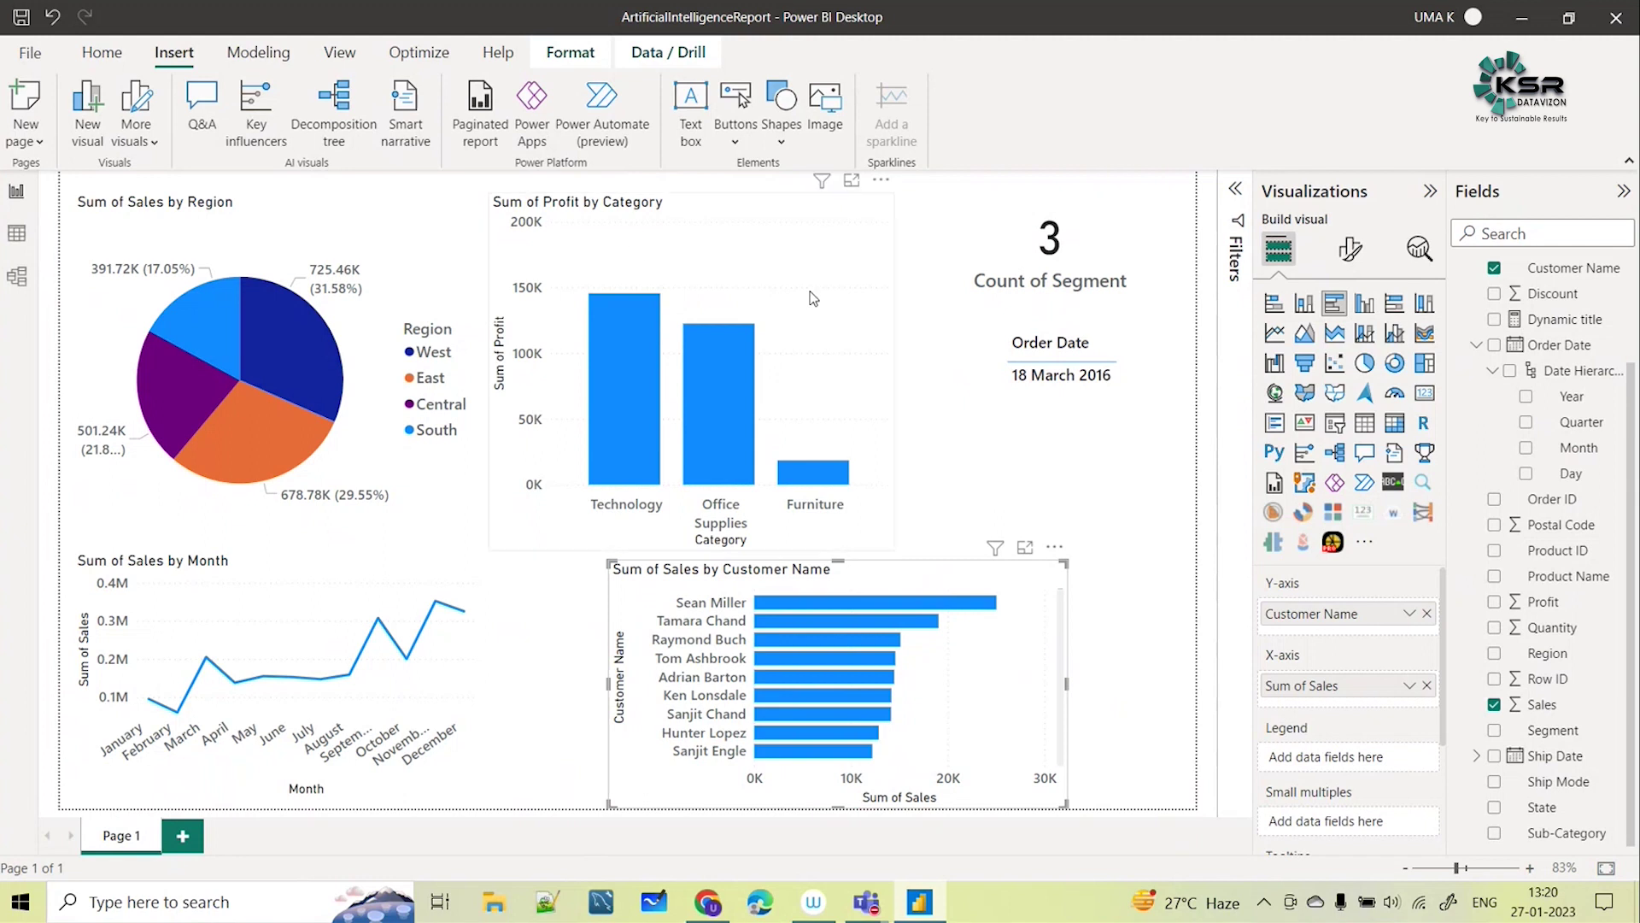
Shorten the Sum of Profit by Category column chart from its lower edge to free space above the customer bar chart
{"action": "left_click", "coordinate": [738, 489]}
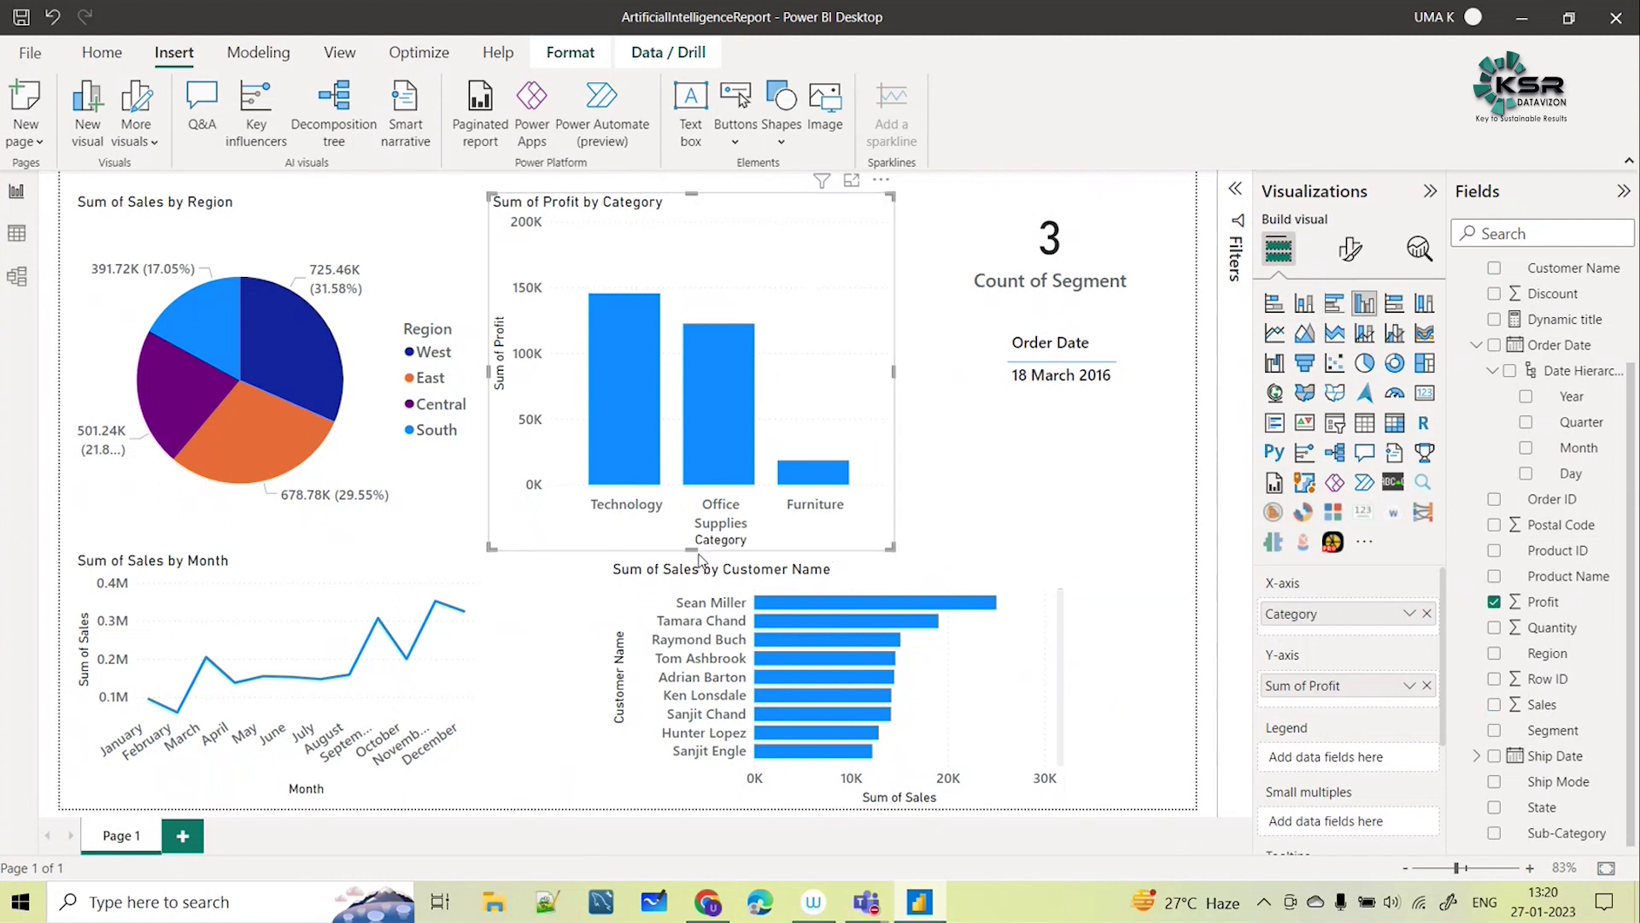
{"action": "left_click_drag", "start_coordinate": [694, 547], "coordinate": [692, 461]}
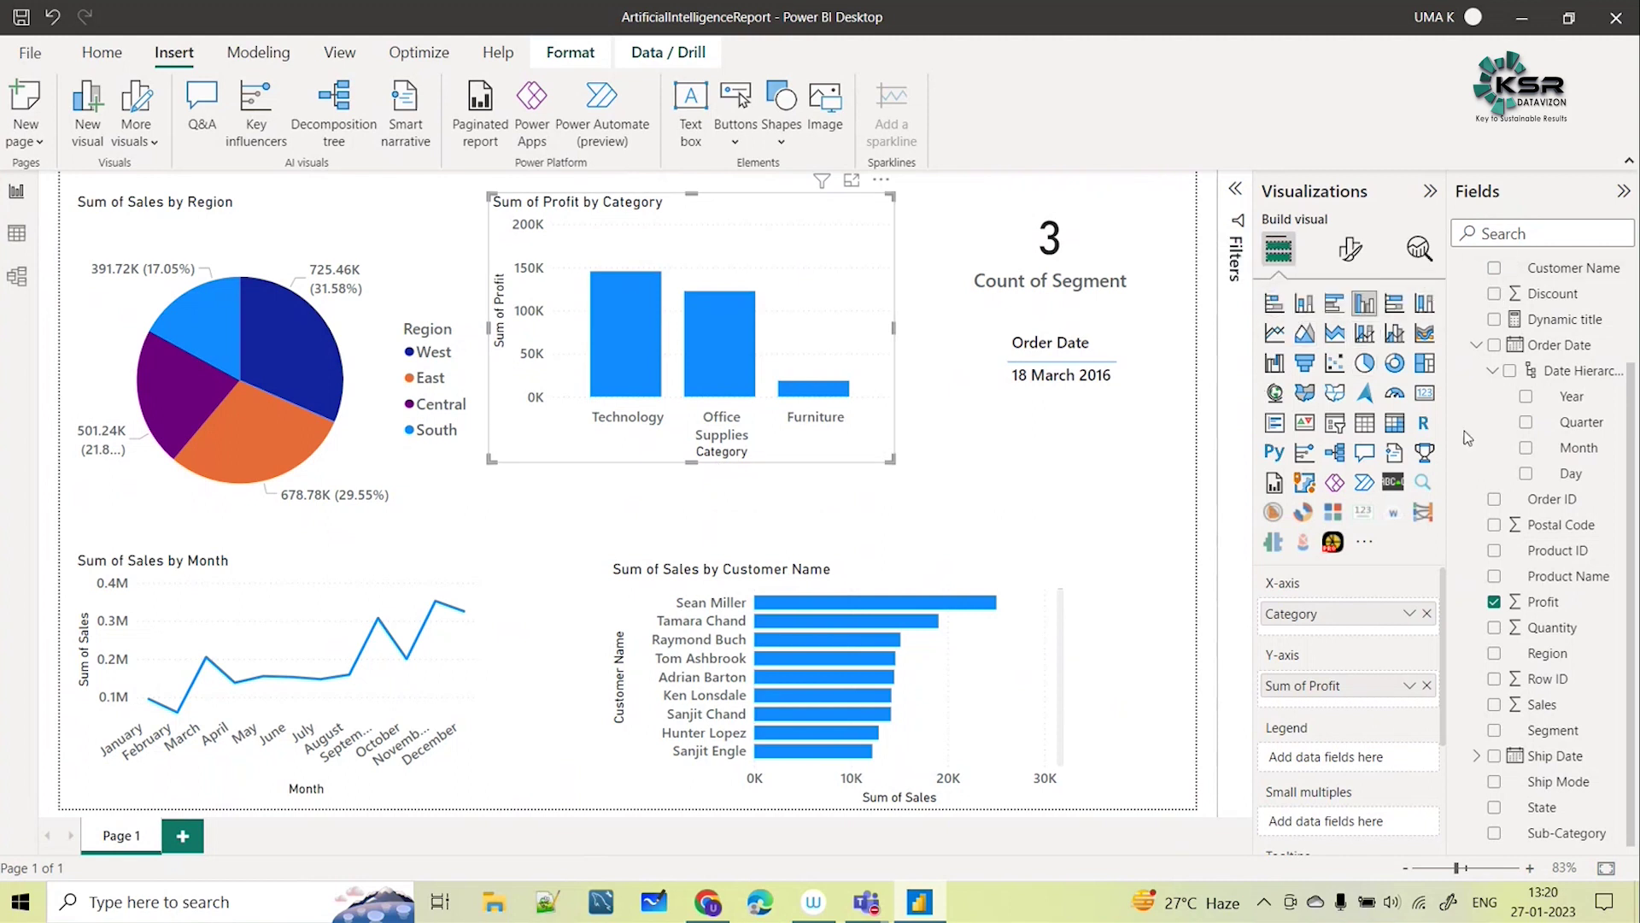
{"action": "scroll", "coordinate": [1633, 470], "scroll_direction": "up", "scroll_amount": 3}
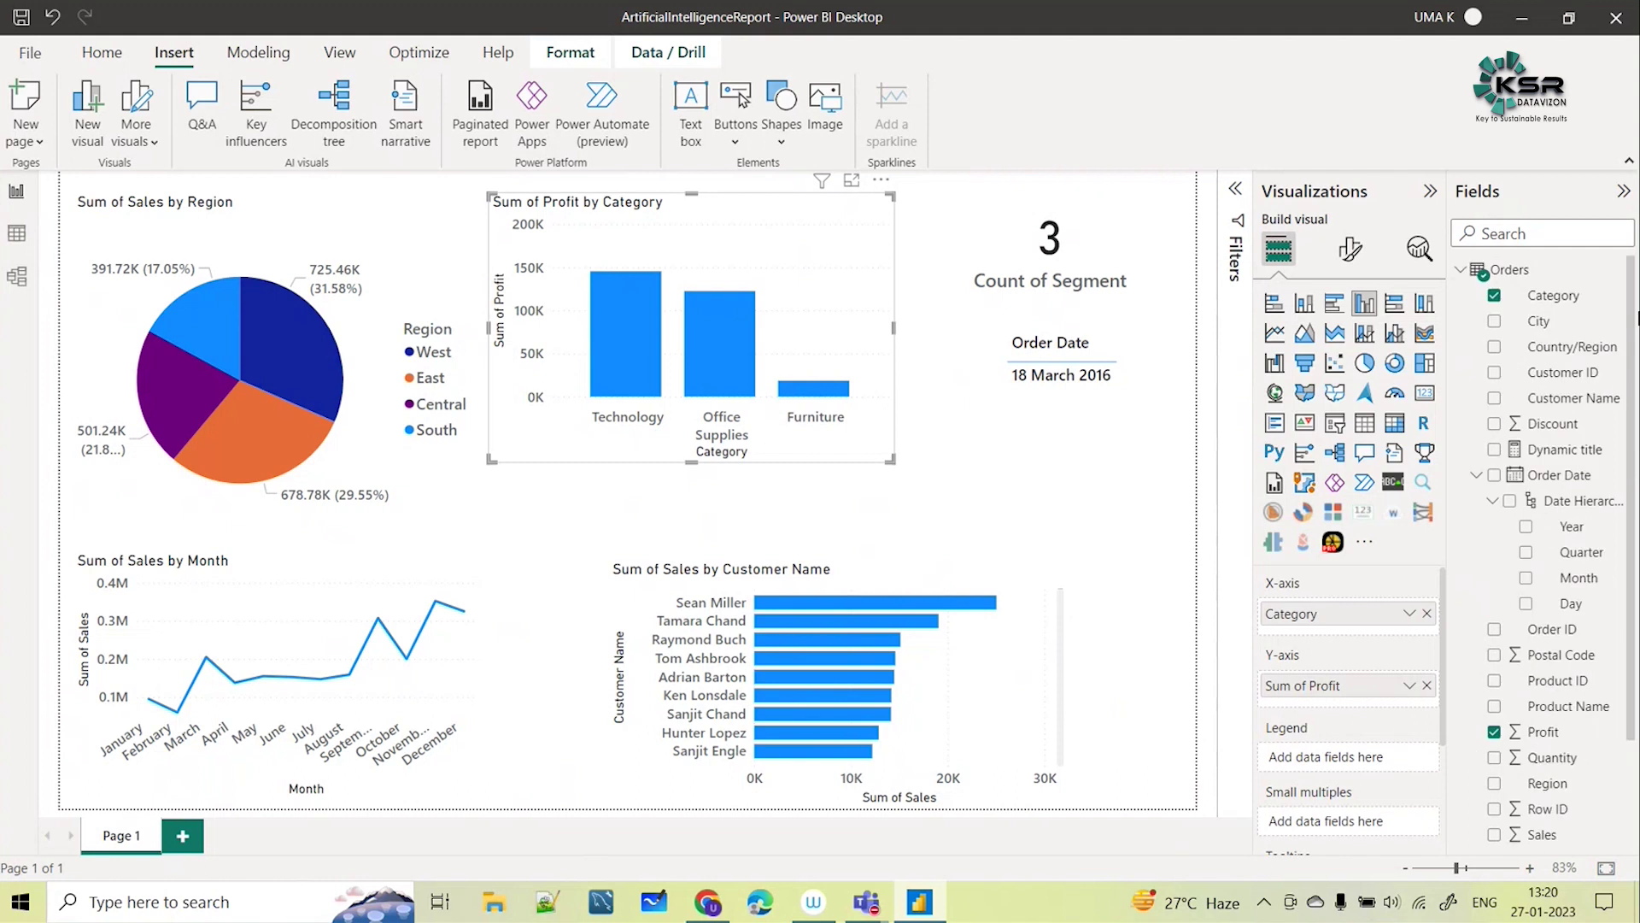
Move the Sum of Sales by Customer Name chart up and left into the freed space, and enlarge it downward and rightward
{"action": "left_click_drag", "start_coordinate": [622, 626], "coordinate": [565, 571]}
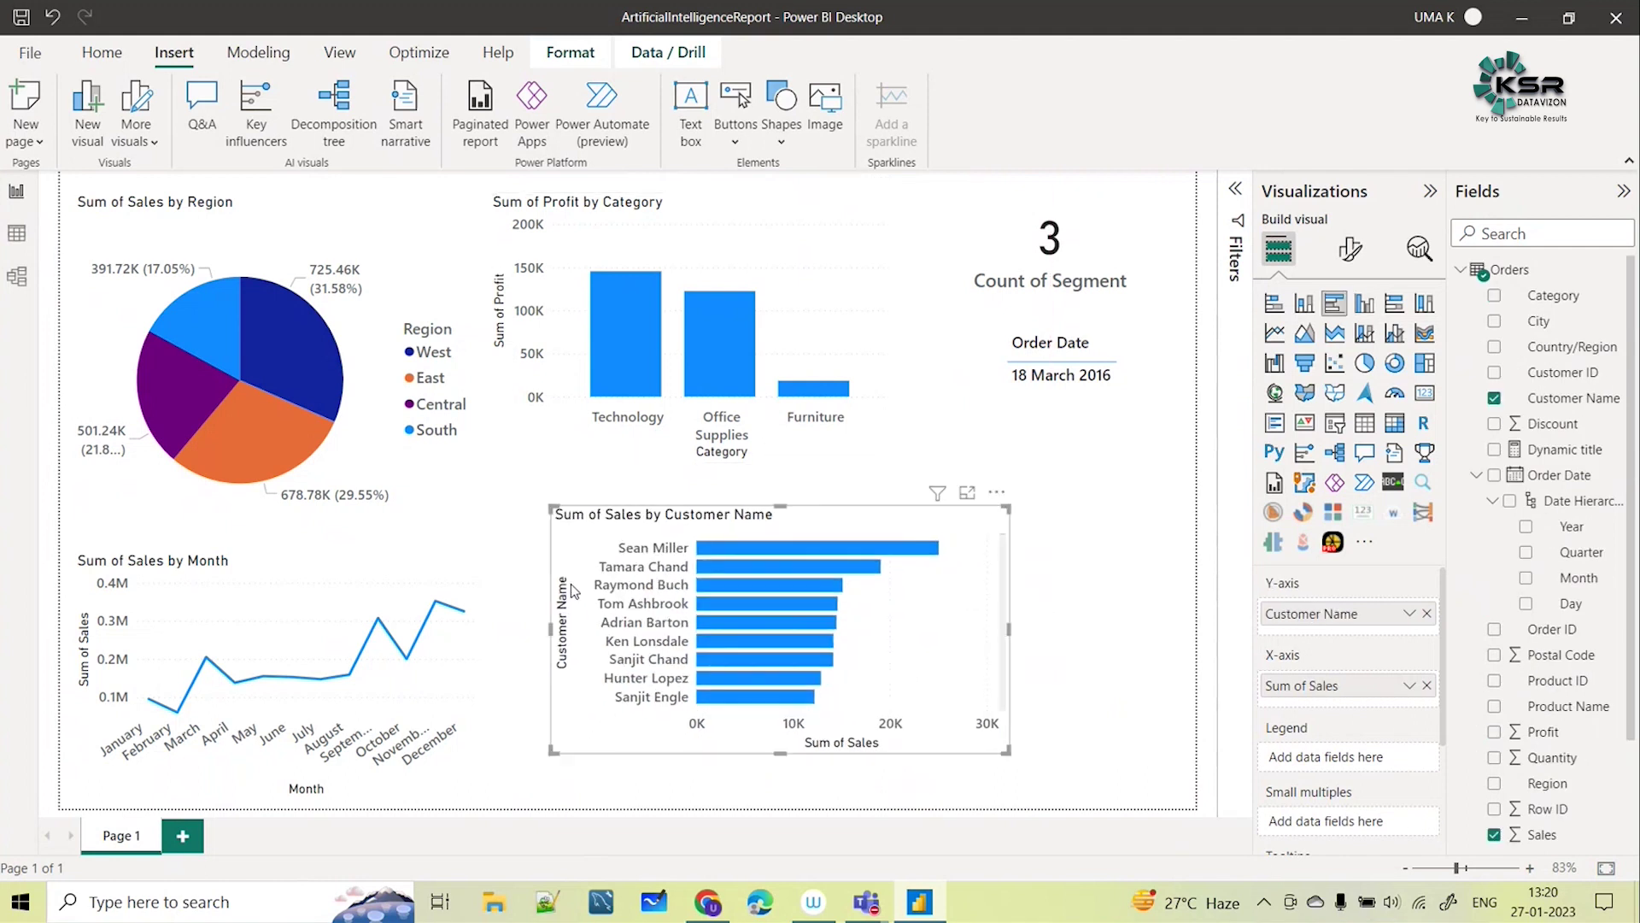
{"action": "left_click_drag", "start_coordinate": [778, 752], "coordinate": [778, 808]}
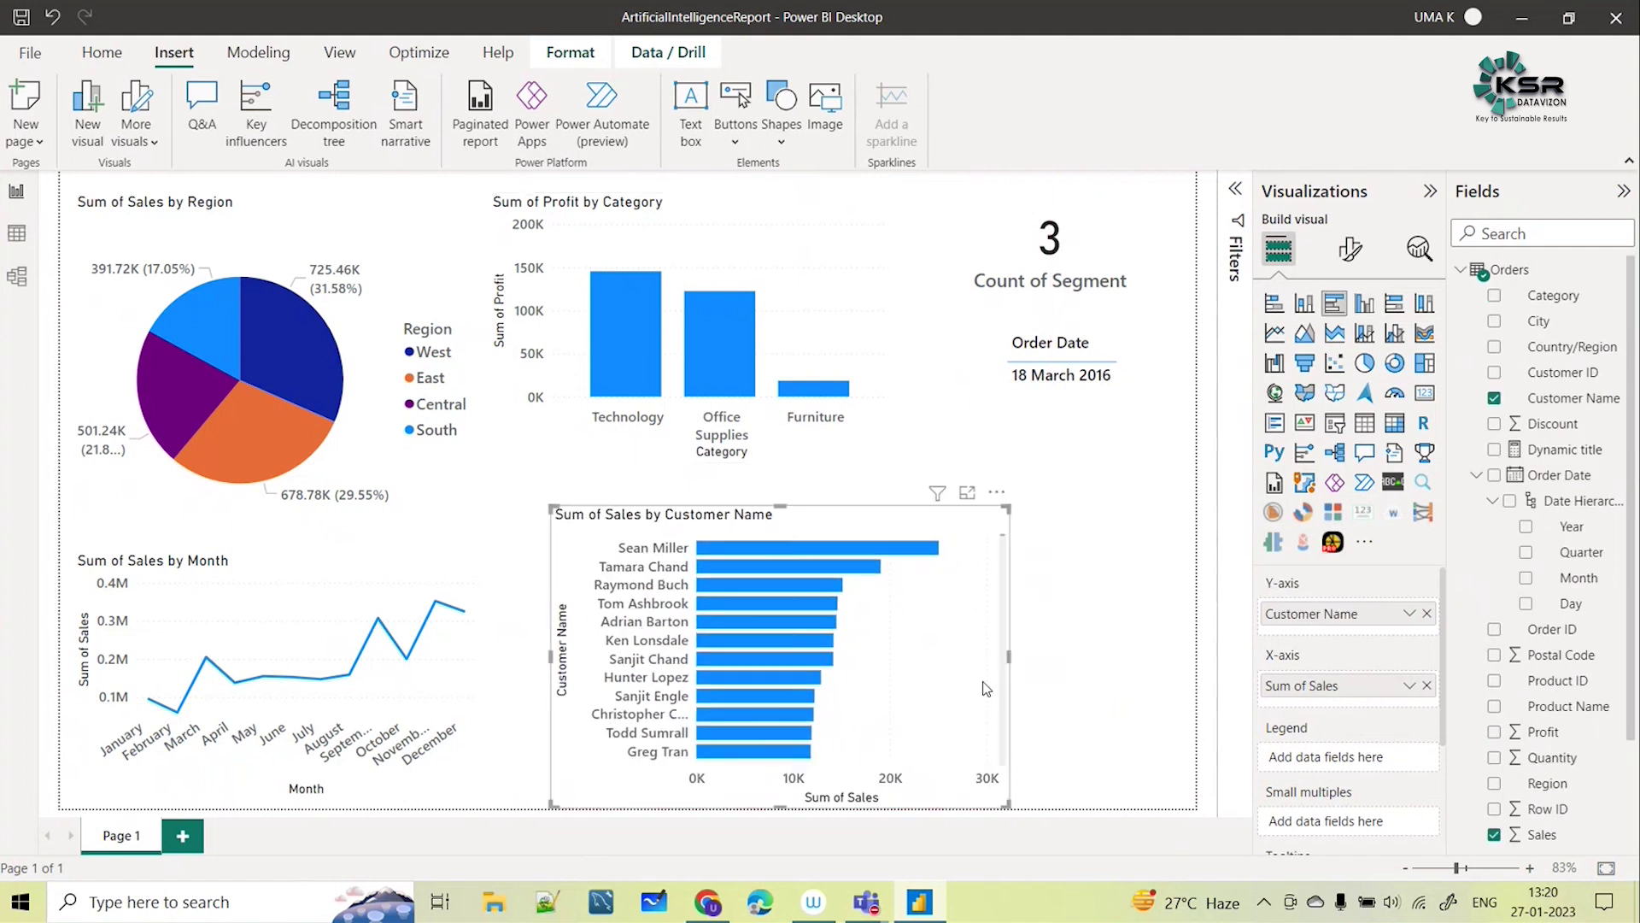
{"action": "left_click_drag", "start_coordinate": [1009, 656], "coordinate": [1090, 657]}
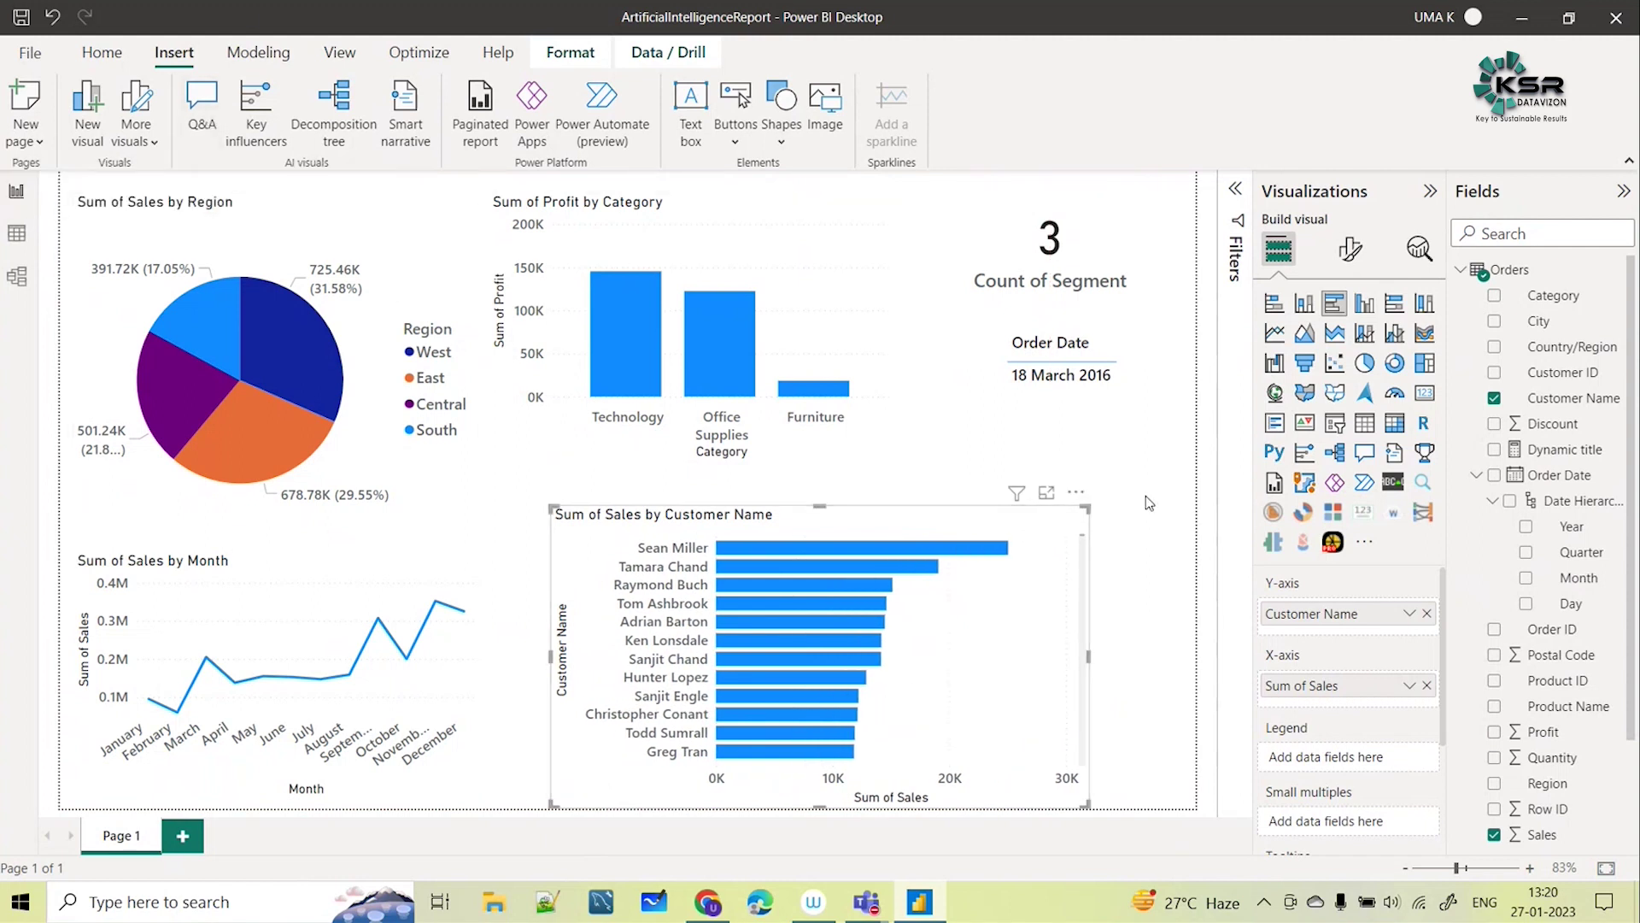
{"action": "left_click", "coordinate": [1136, 683]}
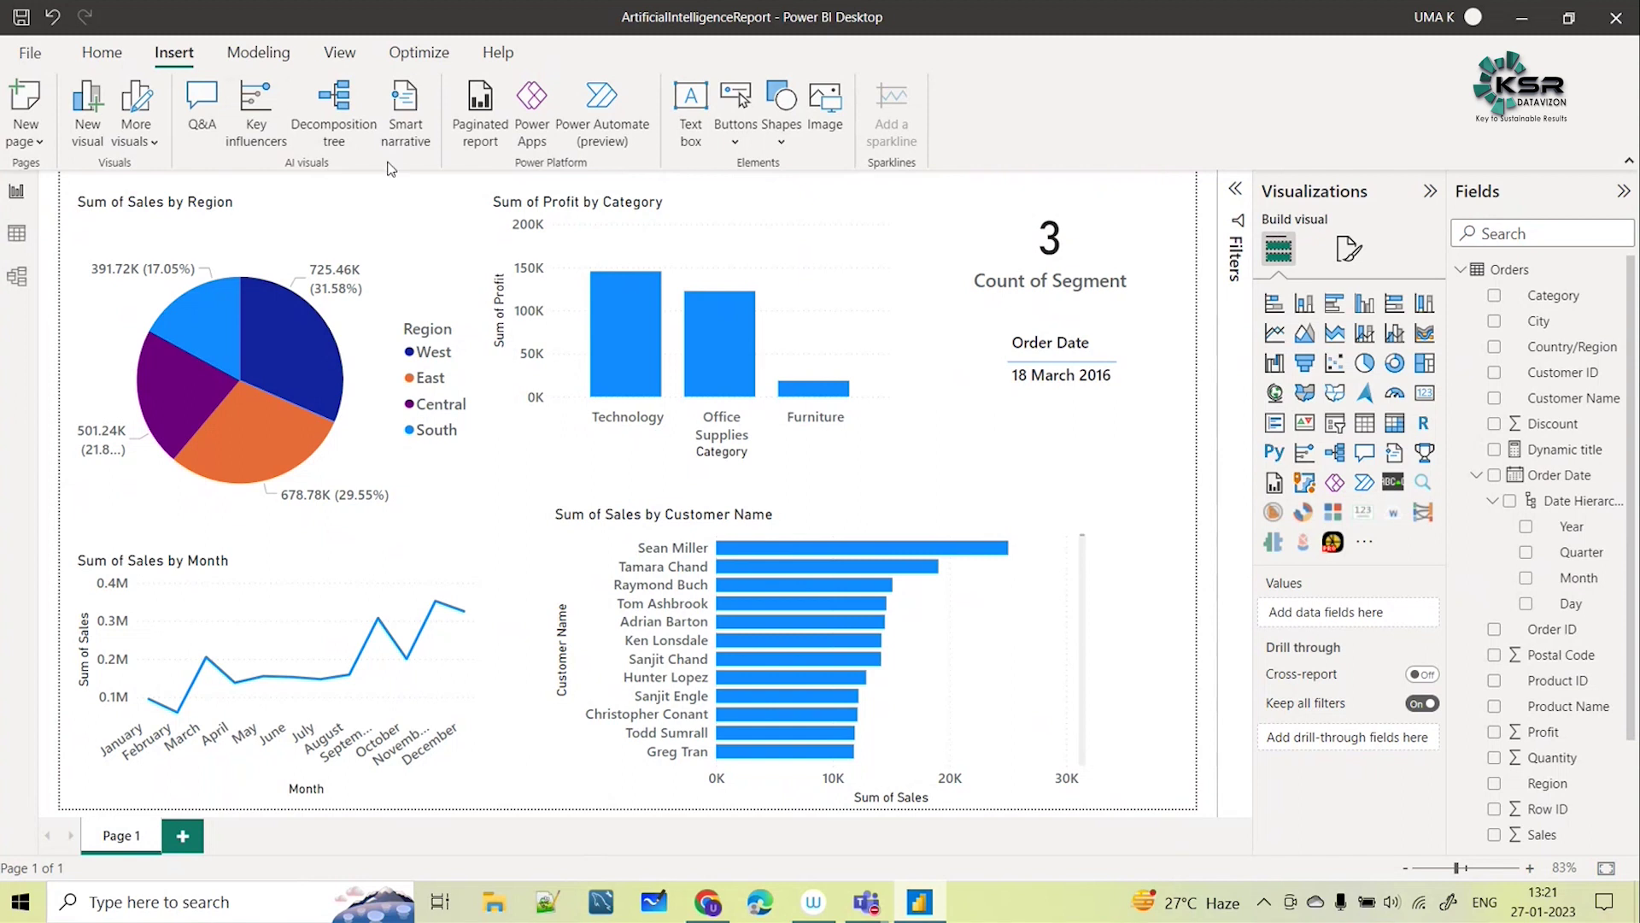
Add a Q&A visual directly below the Order Date table and reduce its height
{"action": "left_click", "coordinate": [203, 111]}
{"action": "left_click_drag", "start_coordinate": [410, 369], "coordinate": [1194, 509]}
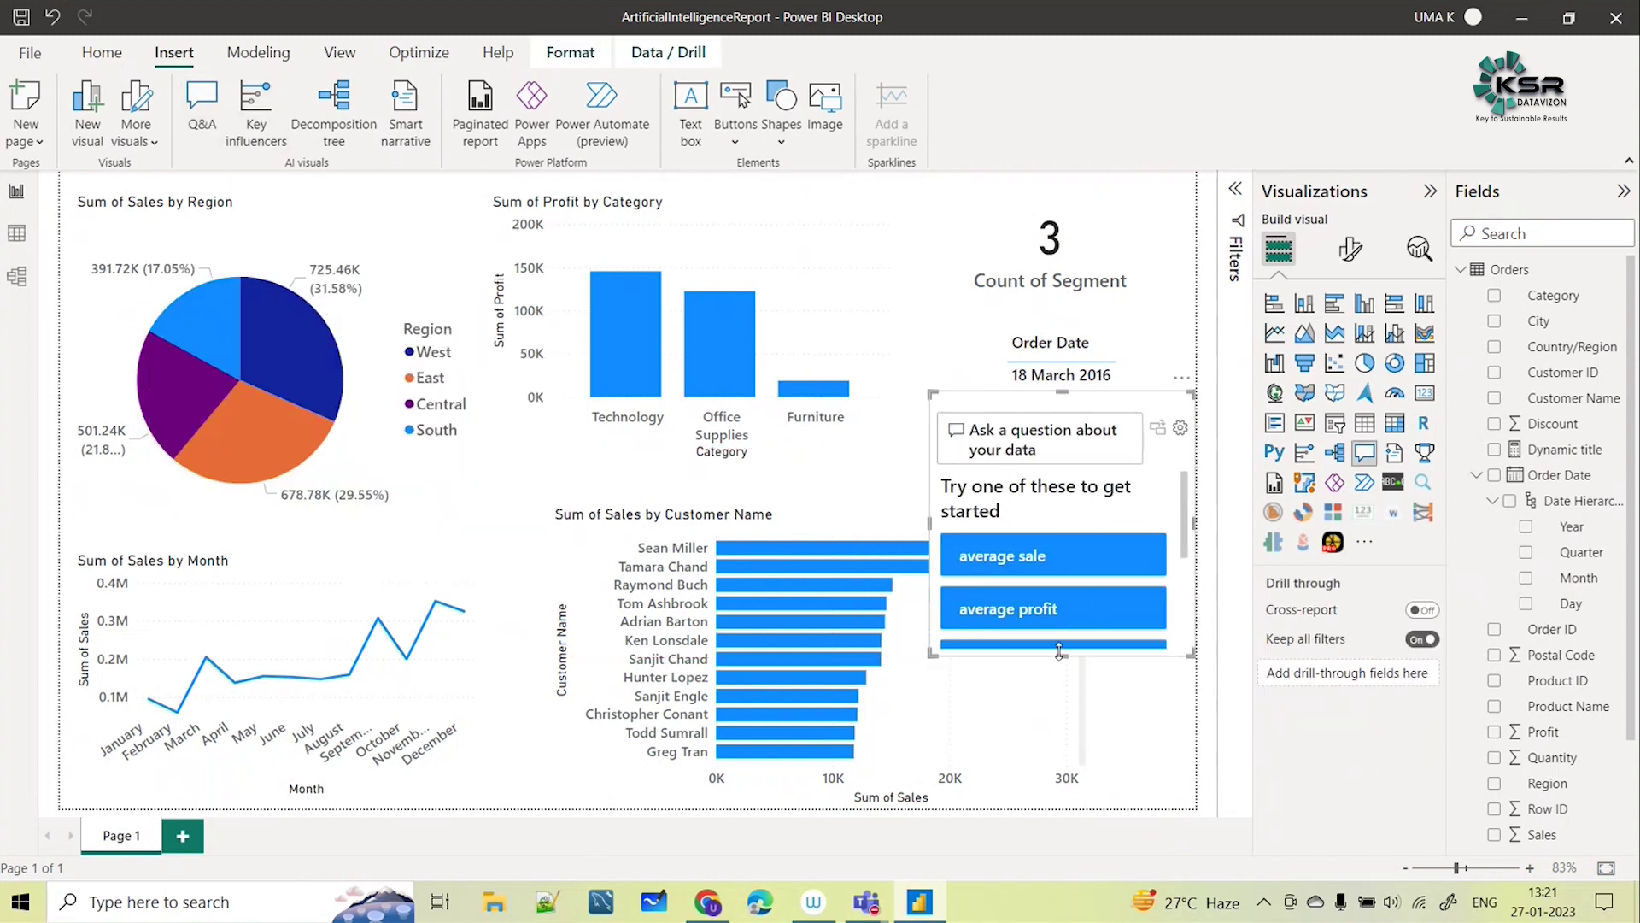
{"action": "left_click_drag", "start_coordinate": [1062, 652], "coordinate": [1062, 504]}
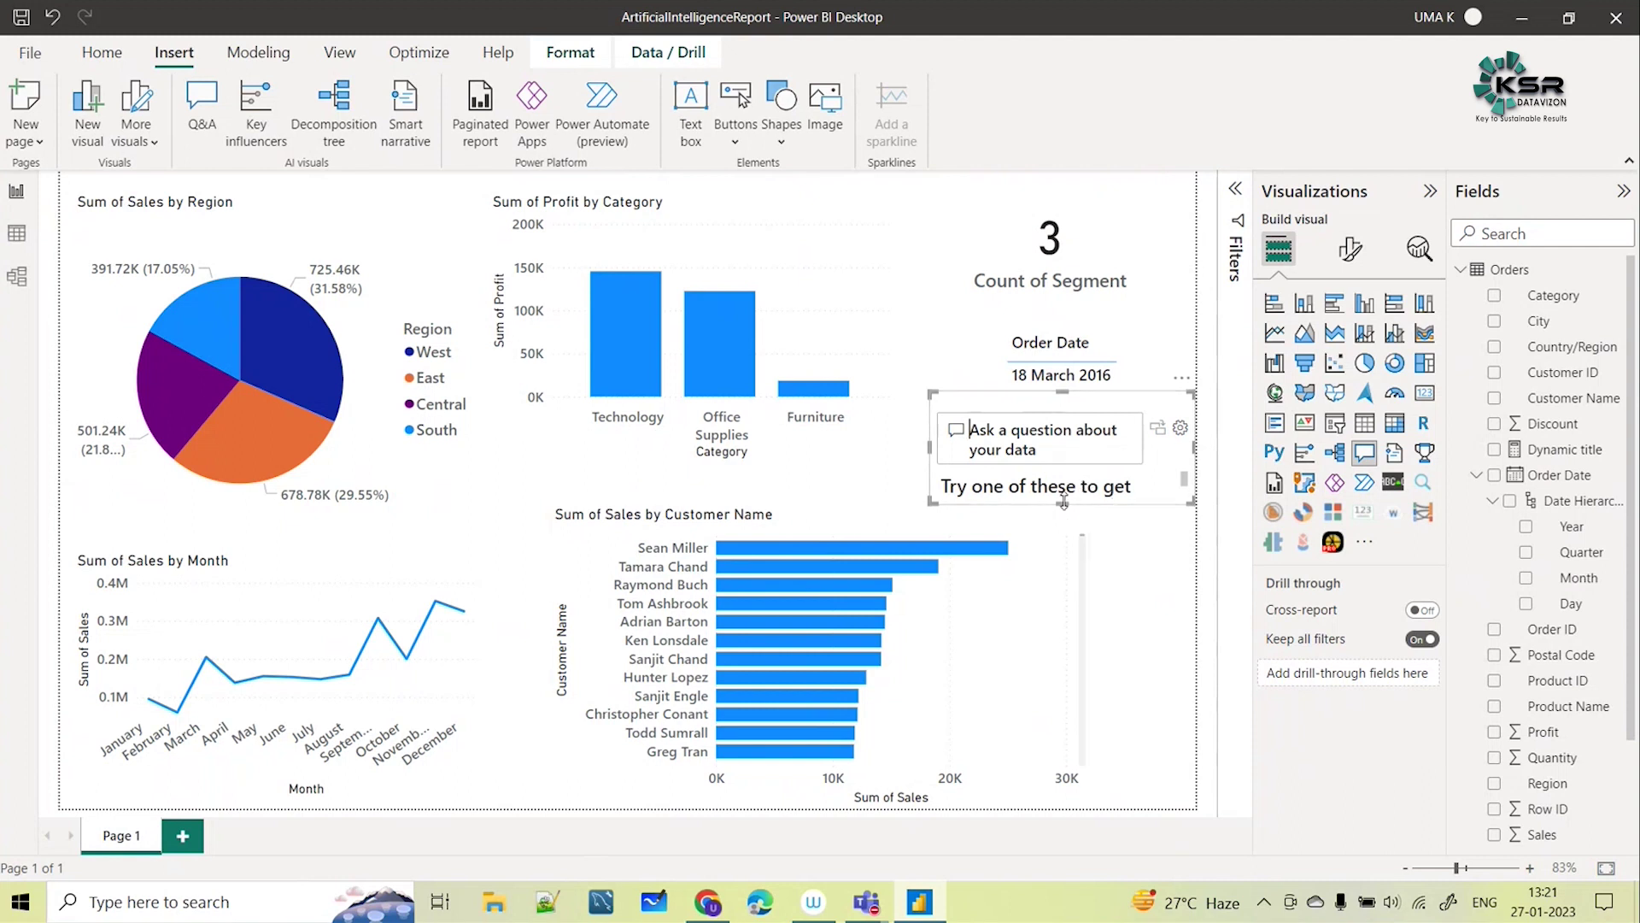
{"action": "left_click_drag", "start_coordinate": [1063, 506], "coordinate": [1063, 574]}
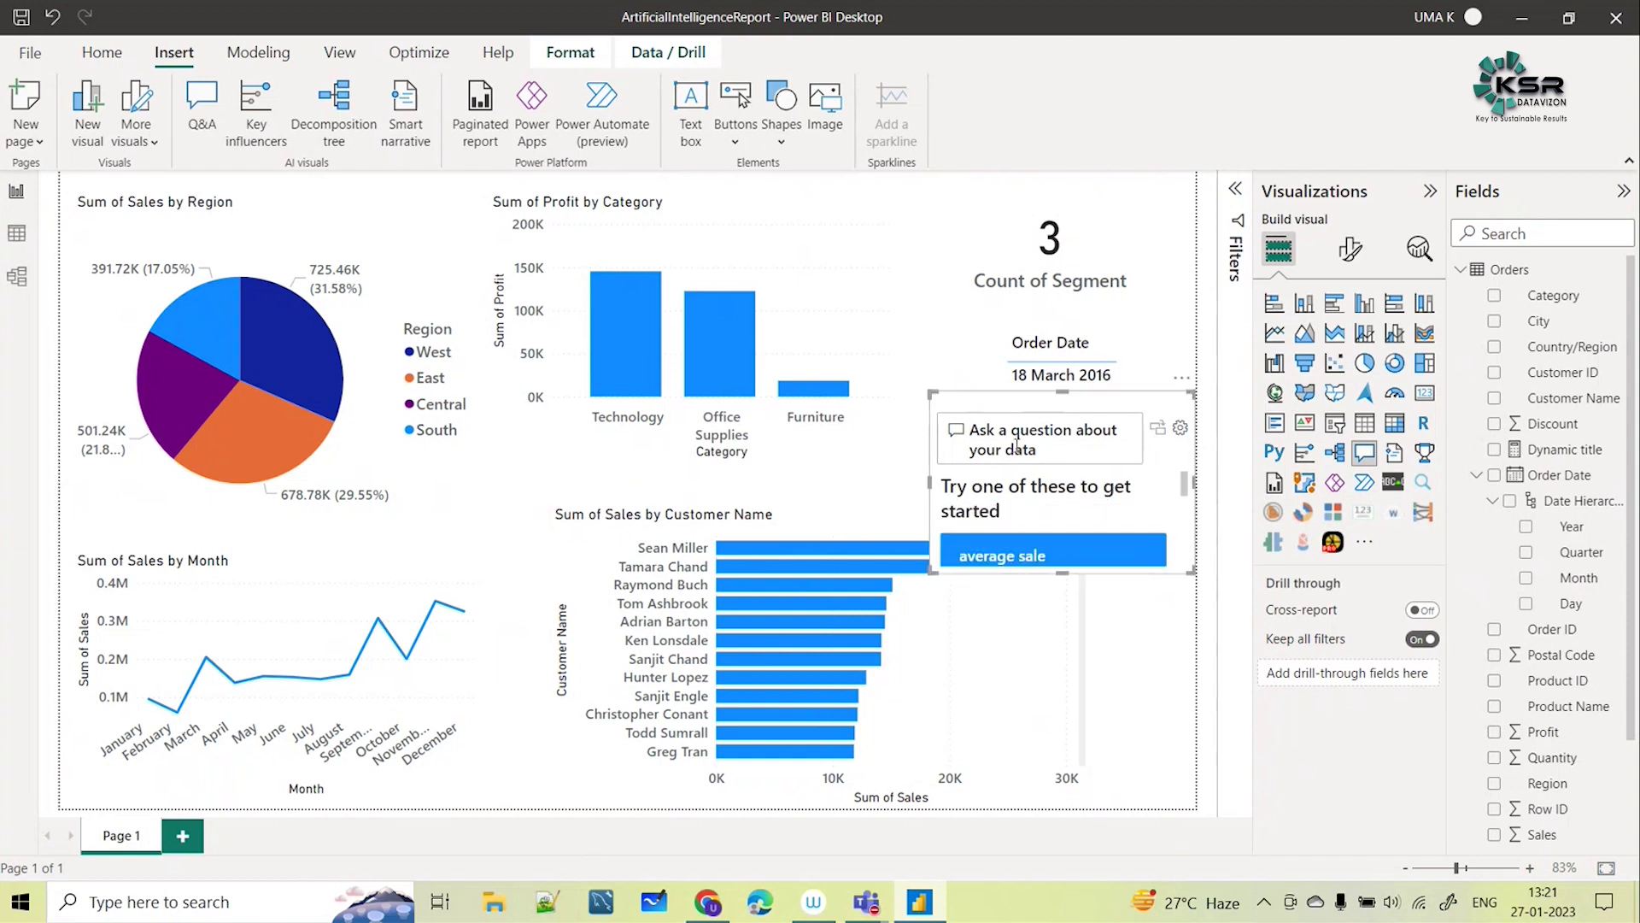
Ask the Q&A visual below the Order Date table "Previous year sales", accepting the matching suggestion
{"action": "type", "text": "L"}
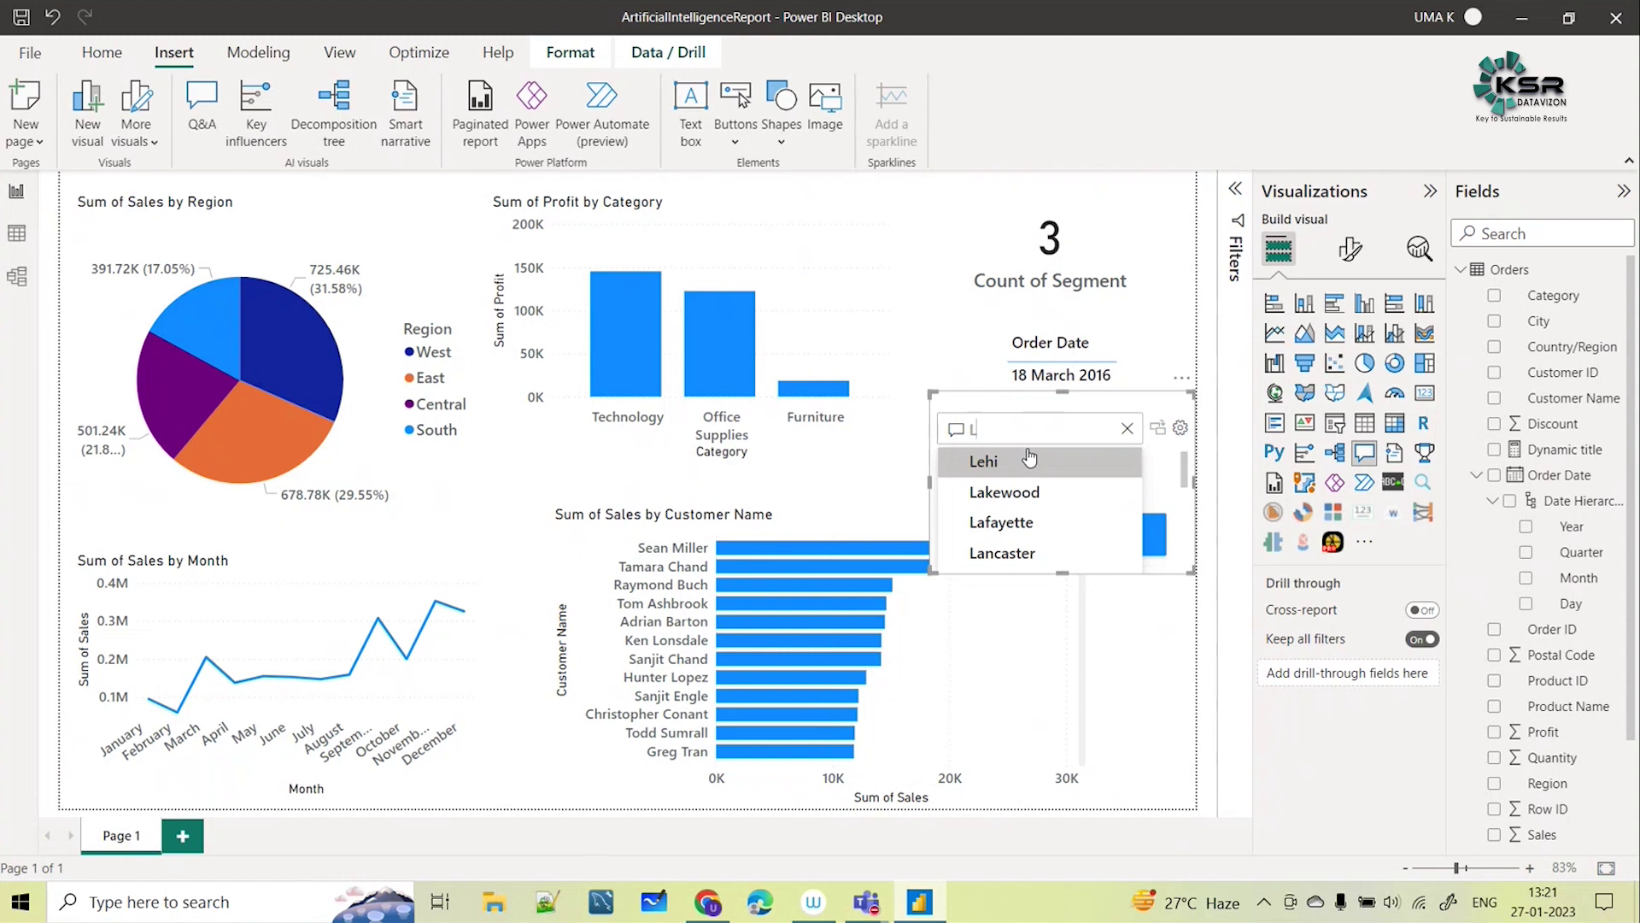
{"action": "key", "text": "BackSpace"}
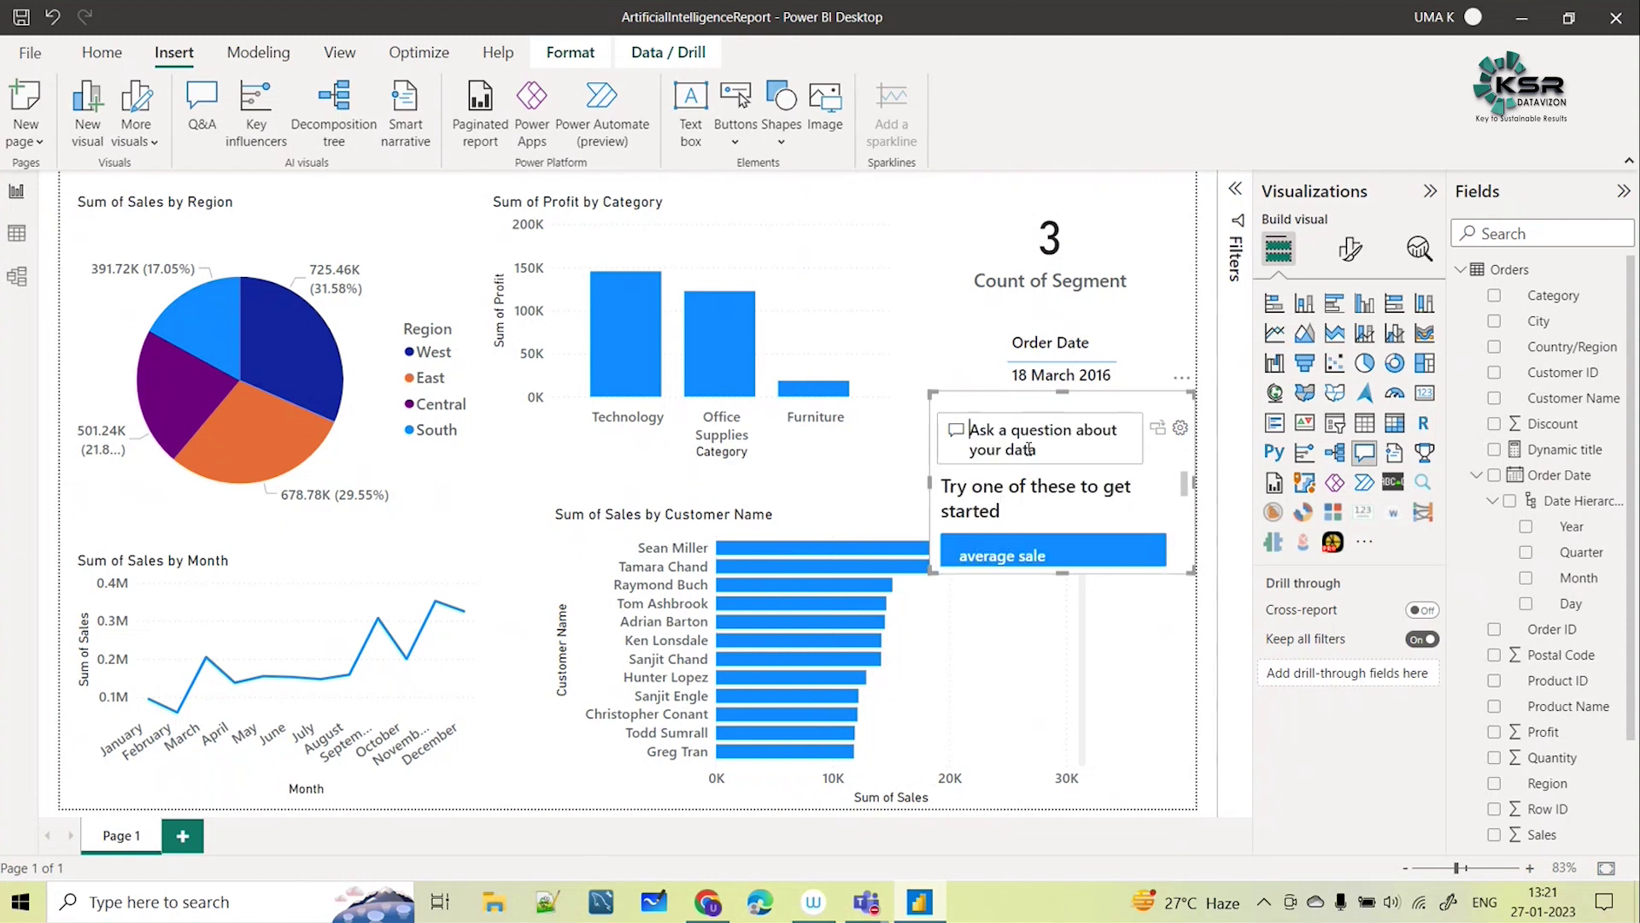
{"action": "type", "text": "Previous"}
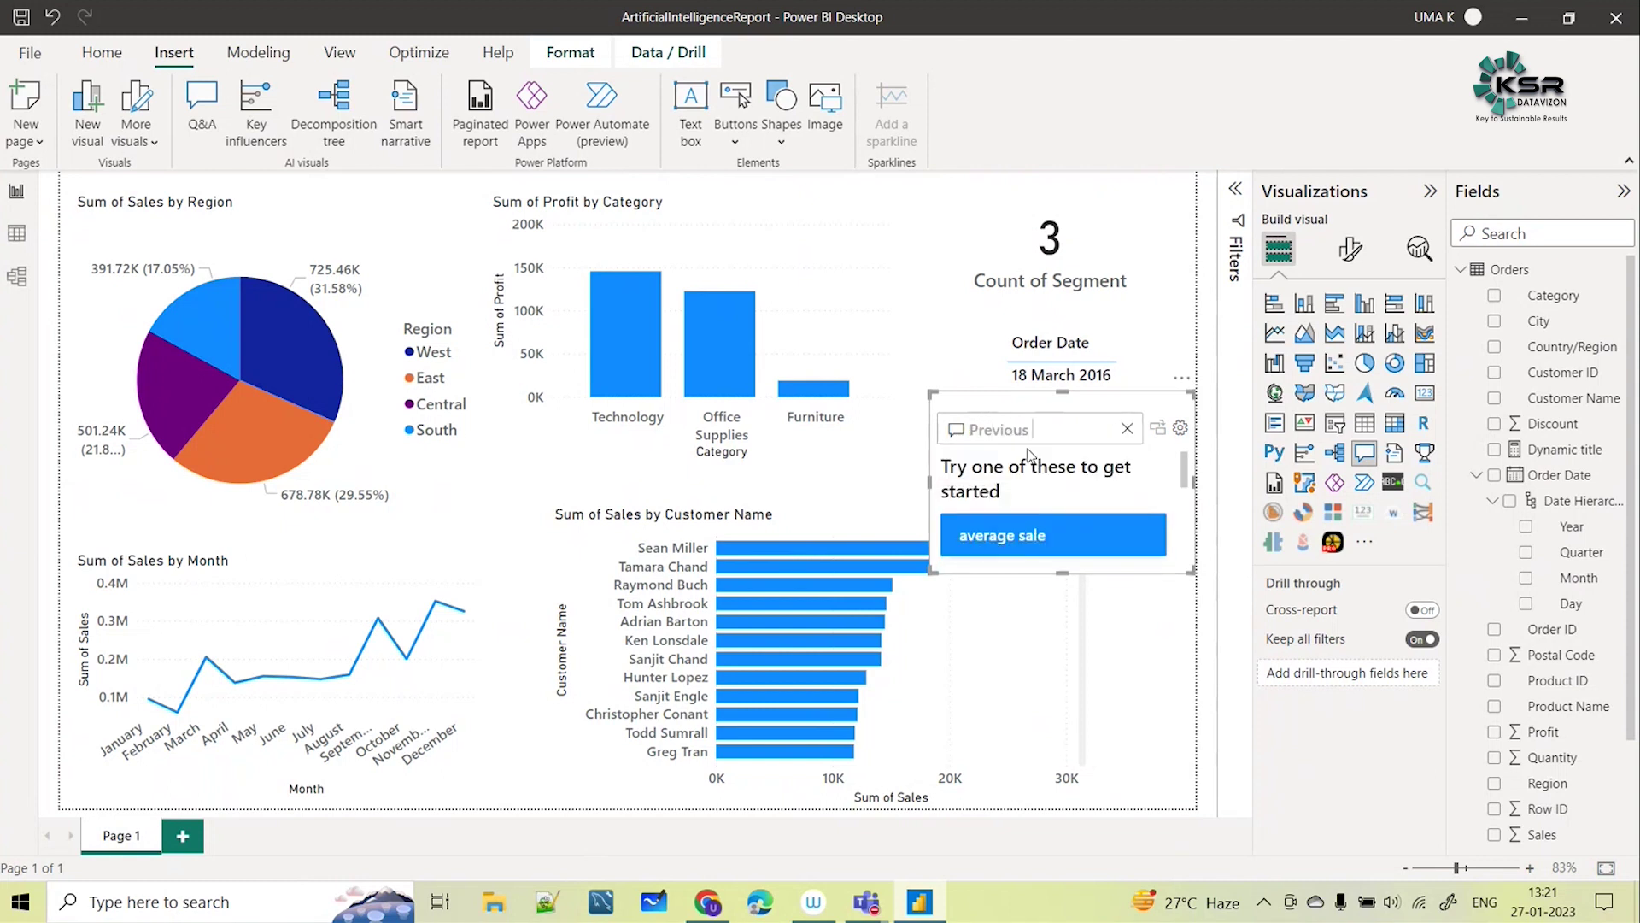
{"action": "type", "text": " year"}
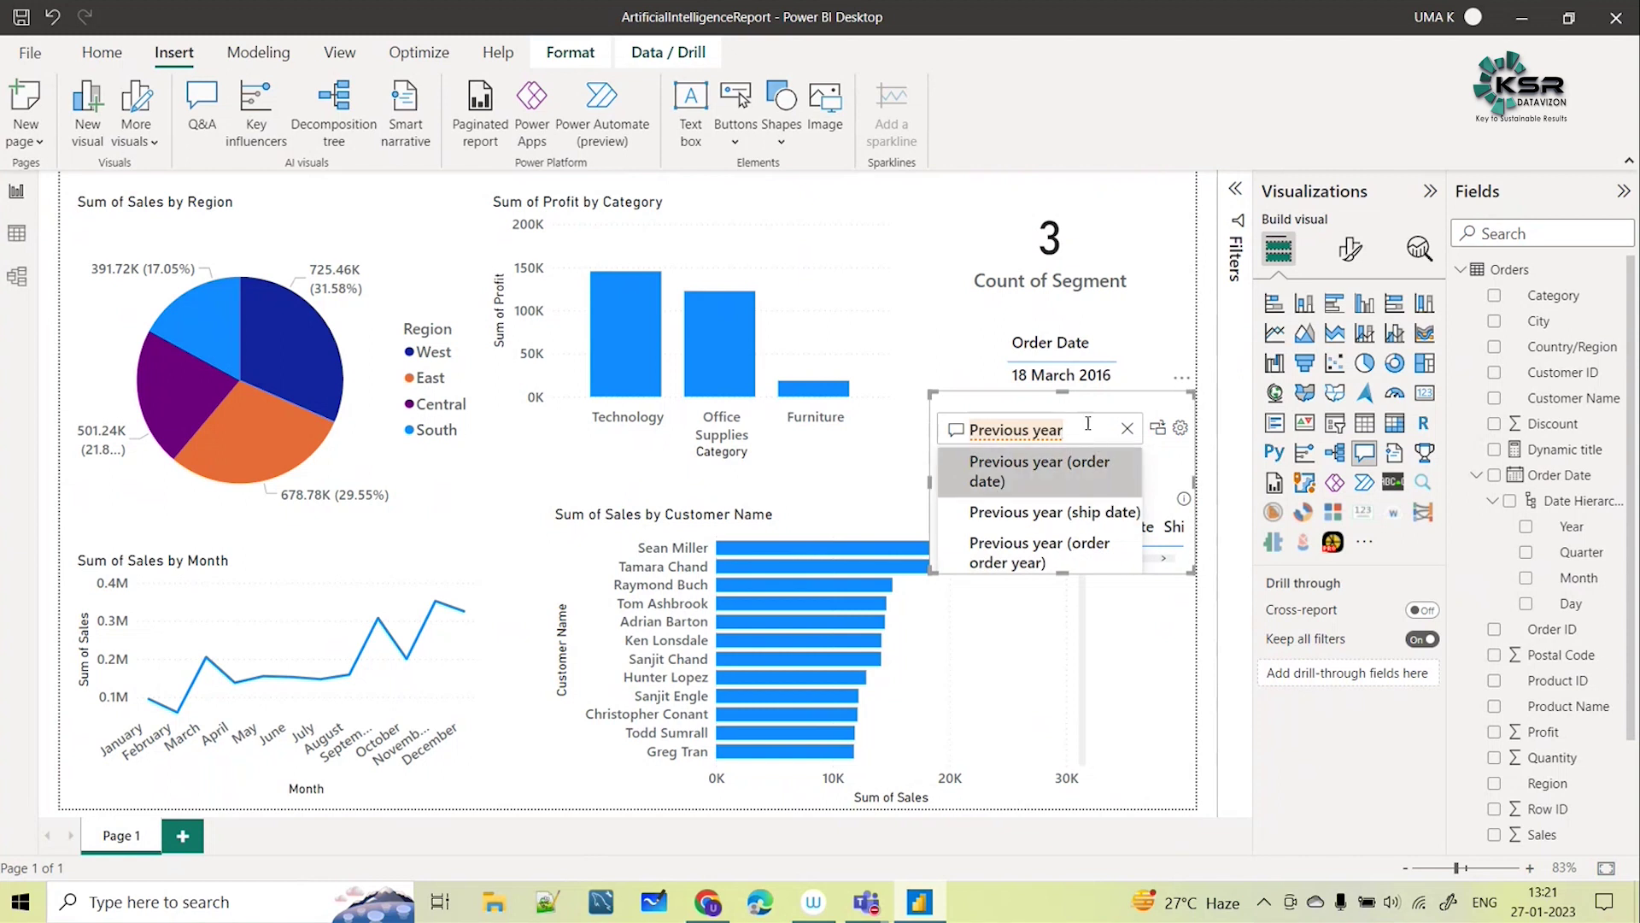
{"action": "type", "text": "sales"}
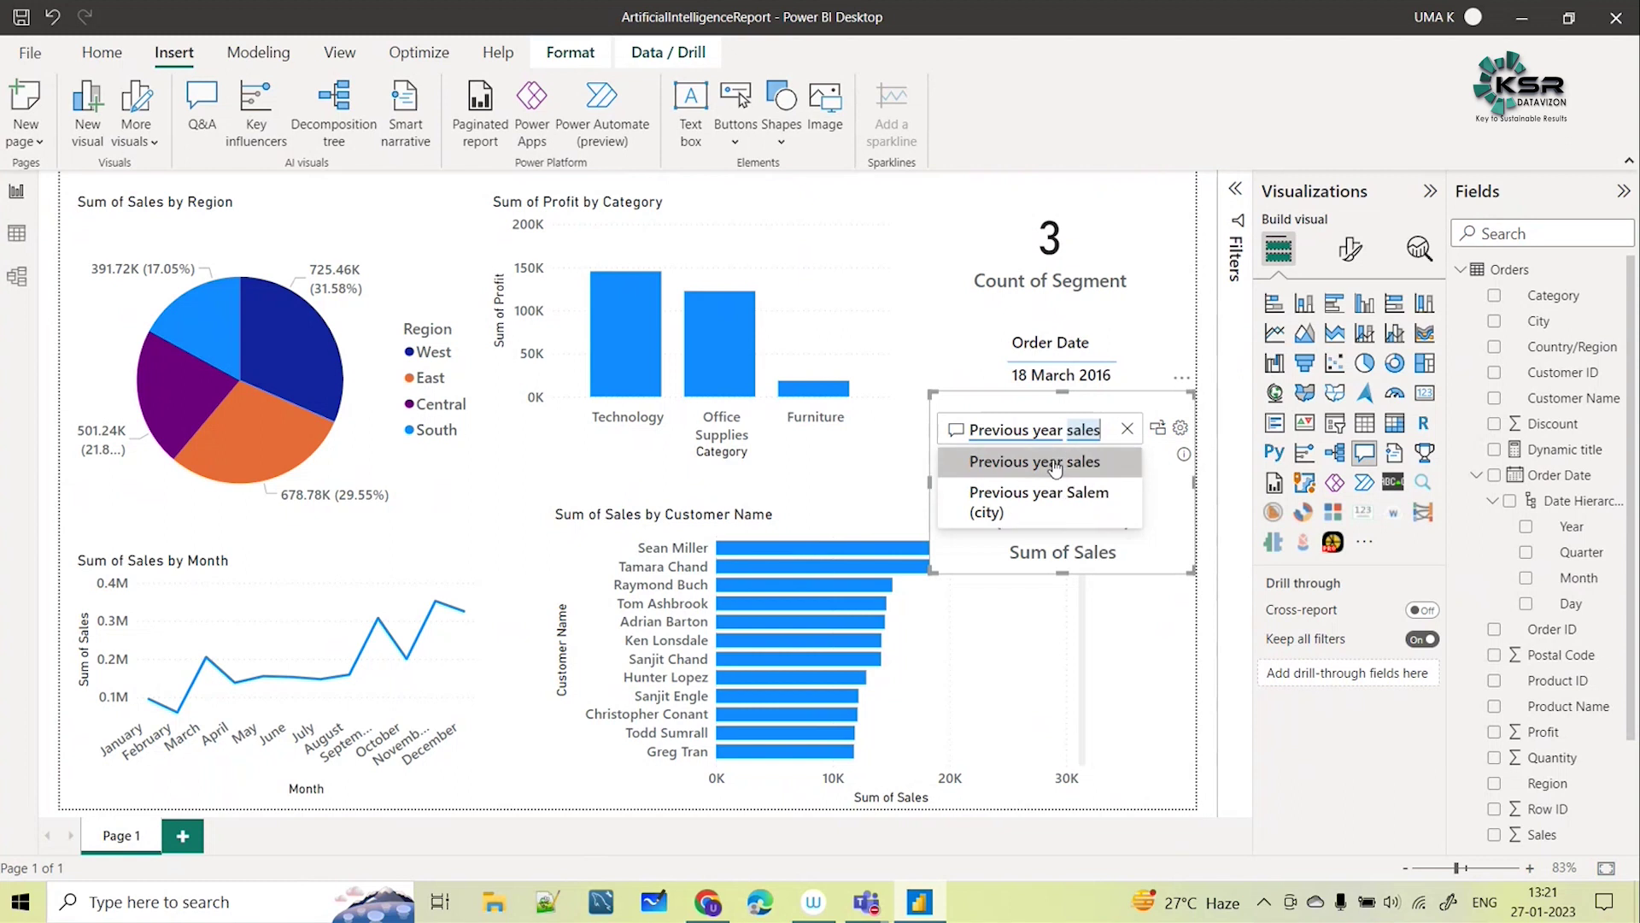
{"action": "left_click", "coordinate": [1081, 462]}
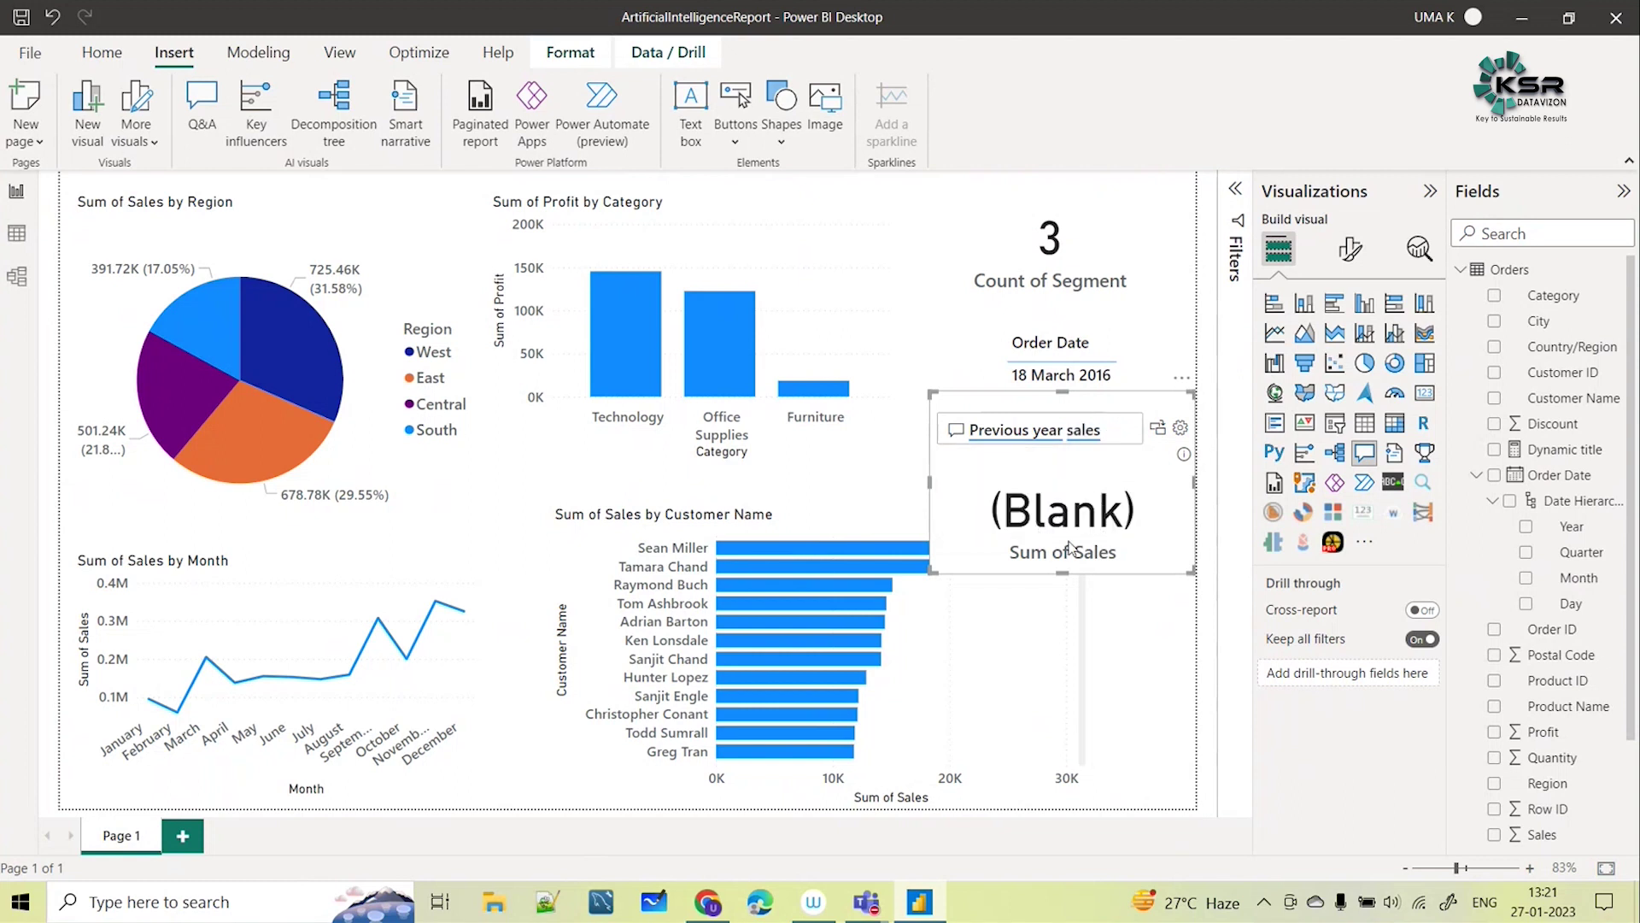
Remove the "Previous year sales" Q&A visual from the report page
{"action": "mouse_move", "coordinate": [1059, 568]}
{"action": "left_mouse_down"}
{"action": "mouse_move", "coordinate": [1056, 511]}
{"action": "mouse_move", "coordinate": [1061, 537]}
{"action": "left_mouse_up"}
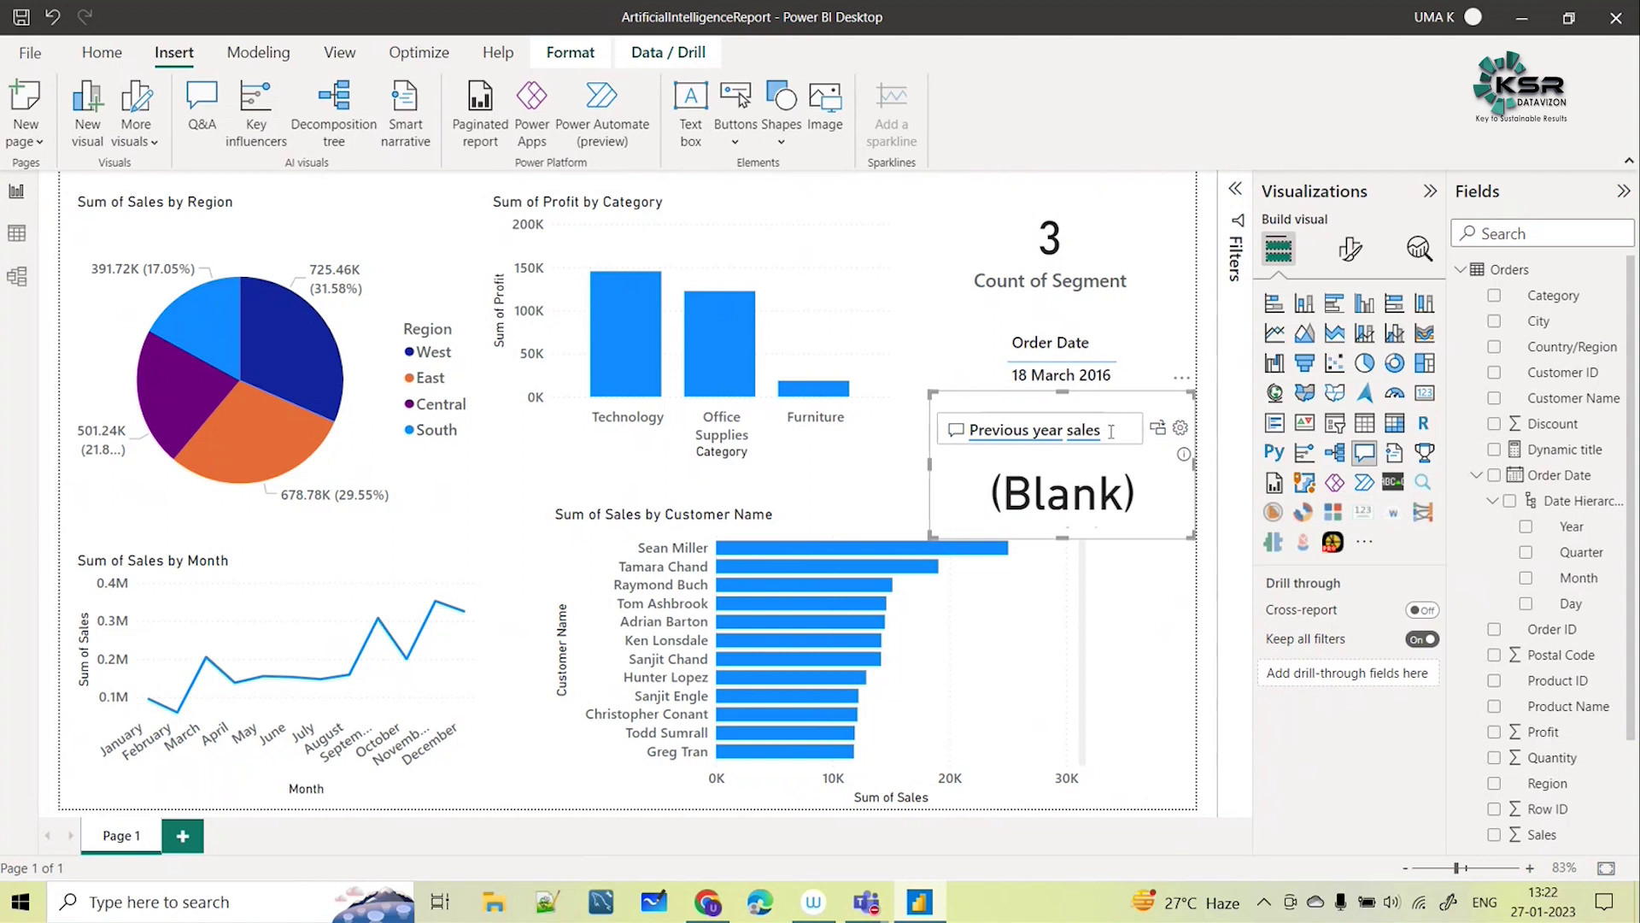
{"action": "left_click_drag", "start_coordinate": [1111, 429], "coordinate": [961, 436]}
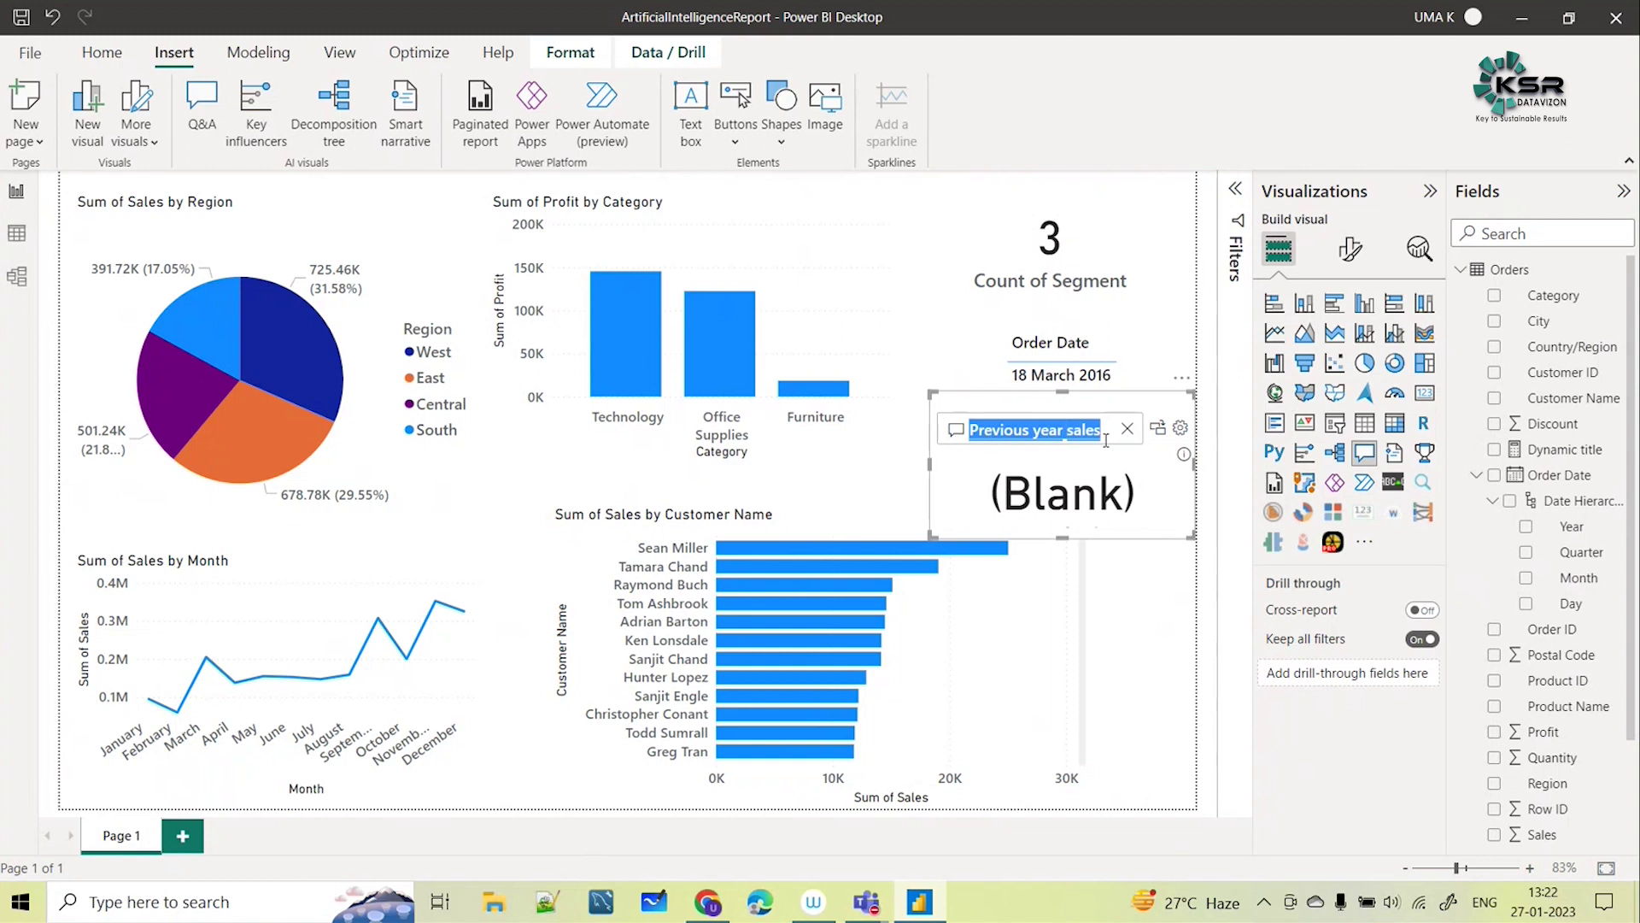
{"action": "left_click", "coordinate": [1182, 376]}
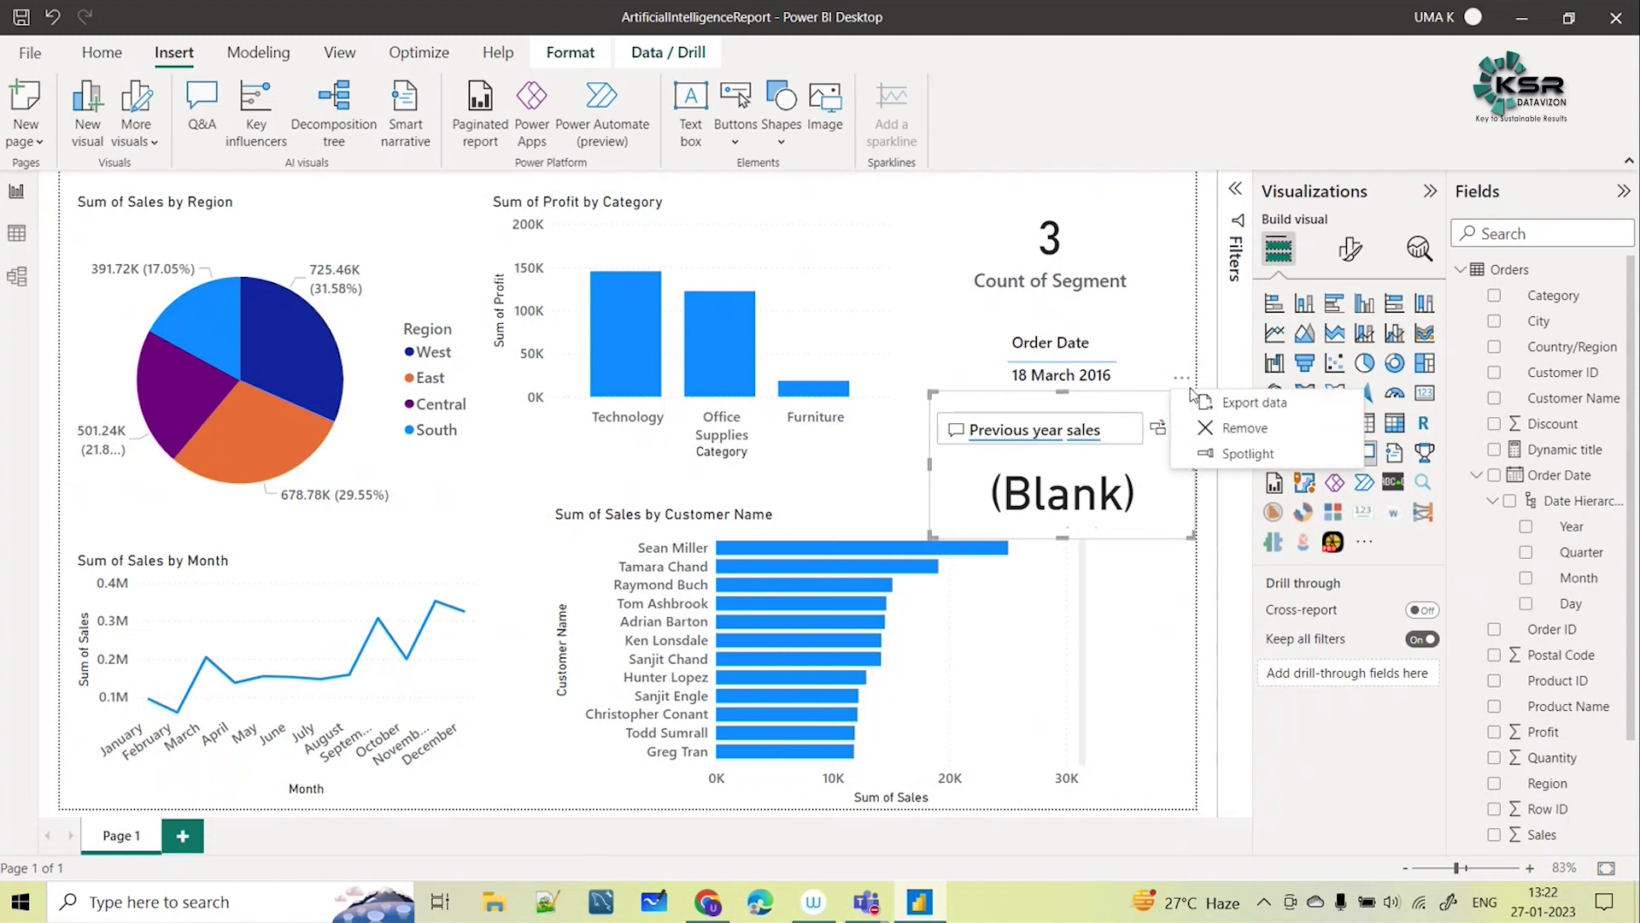
{"action": "left_click", "coordinate": [1231, 430]}
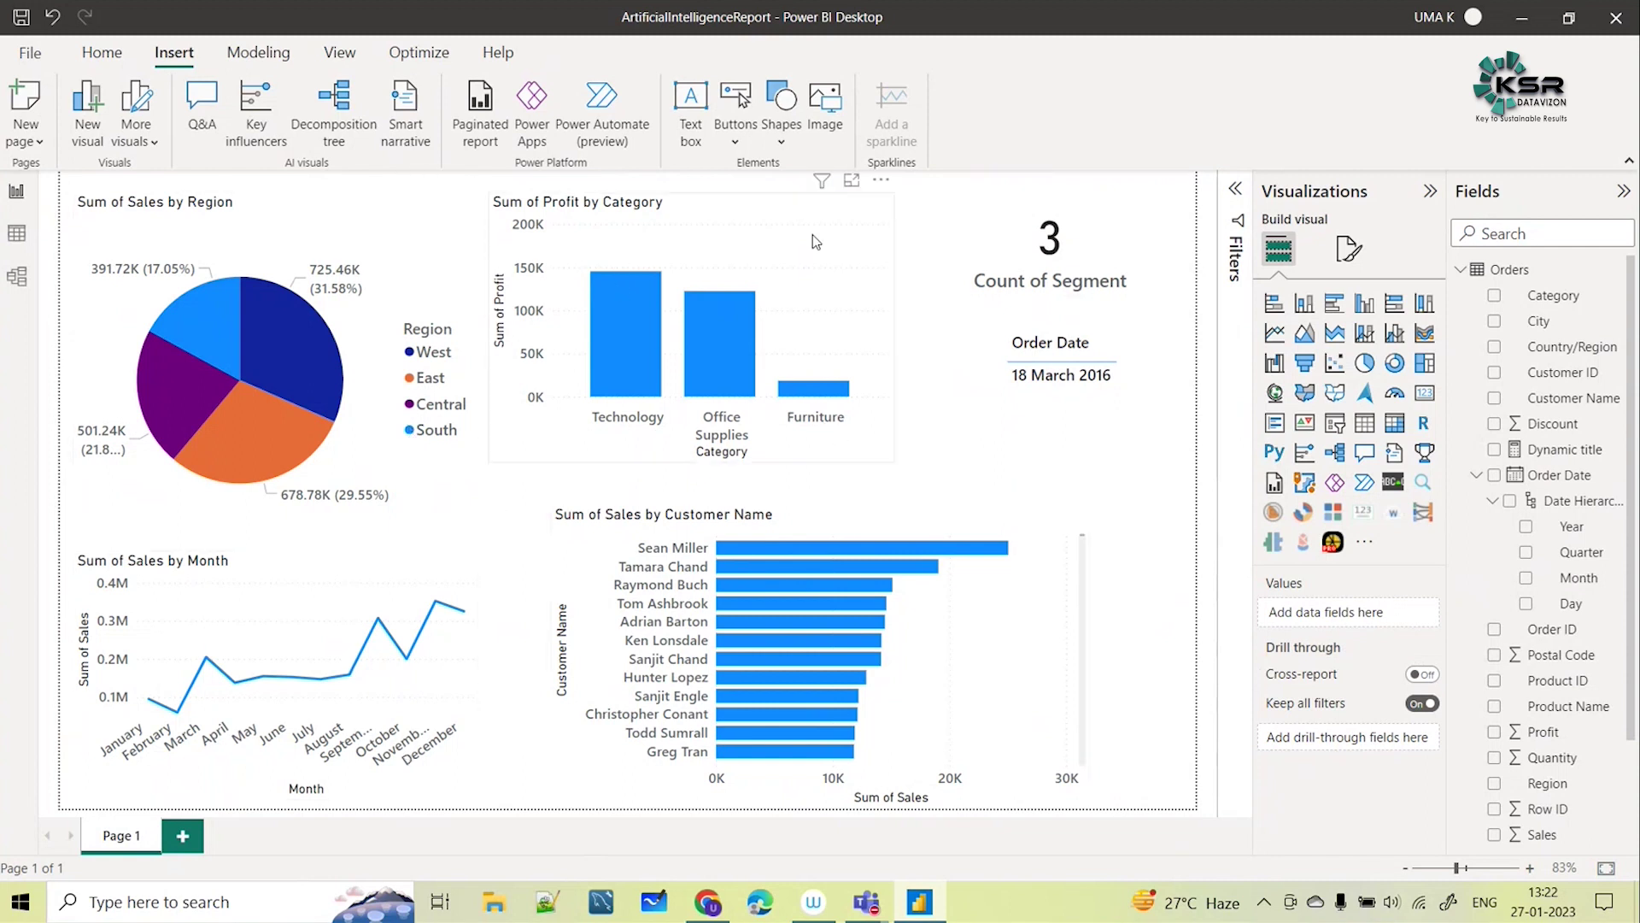
Shift the Sum of Profit by Category chart slightly right and down, away from the pie chart, and clear the selection
{"action": "left_click", "coordinate": [766, 215]}
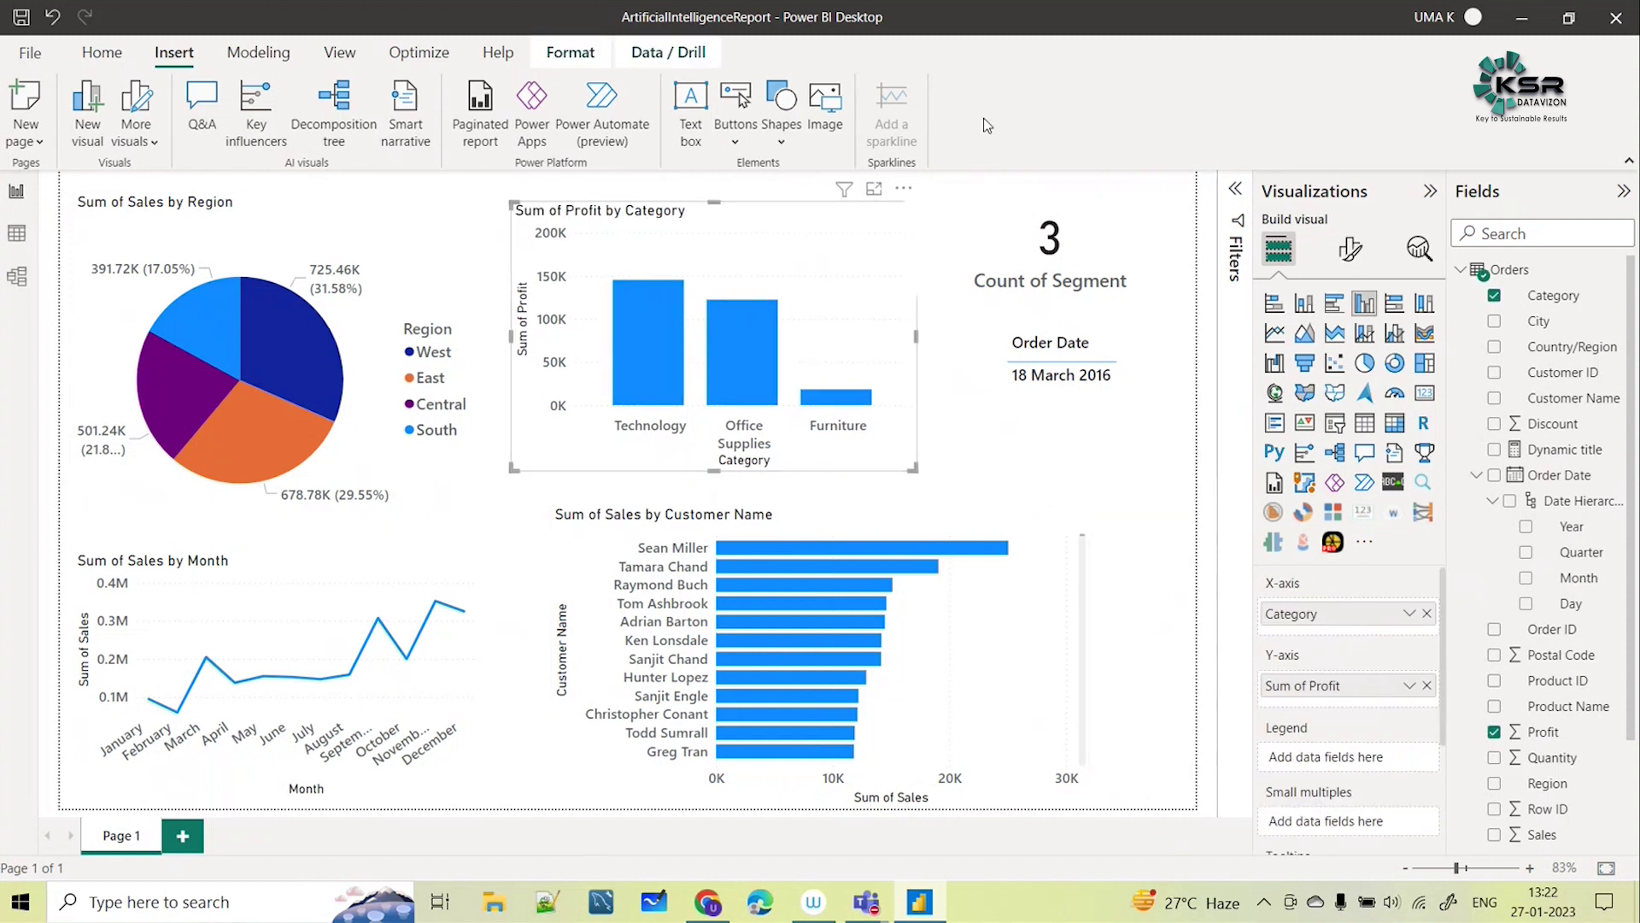
{"action": "left_click", "coordinate": [436, 512]}
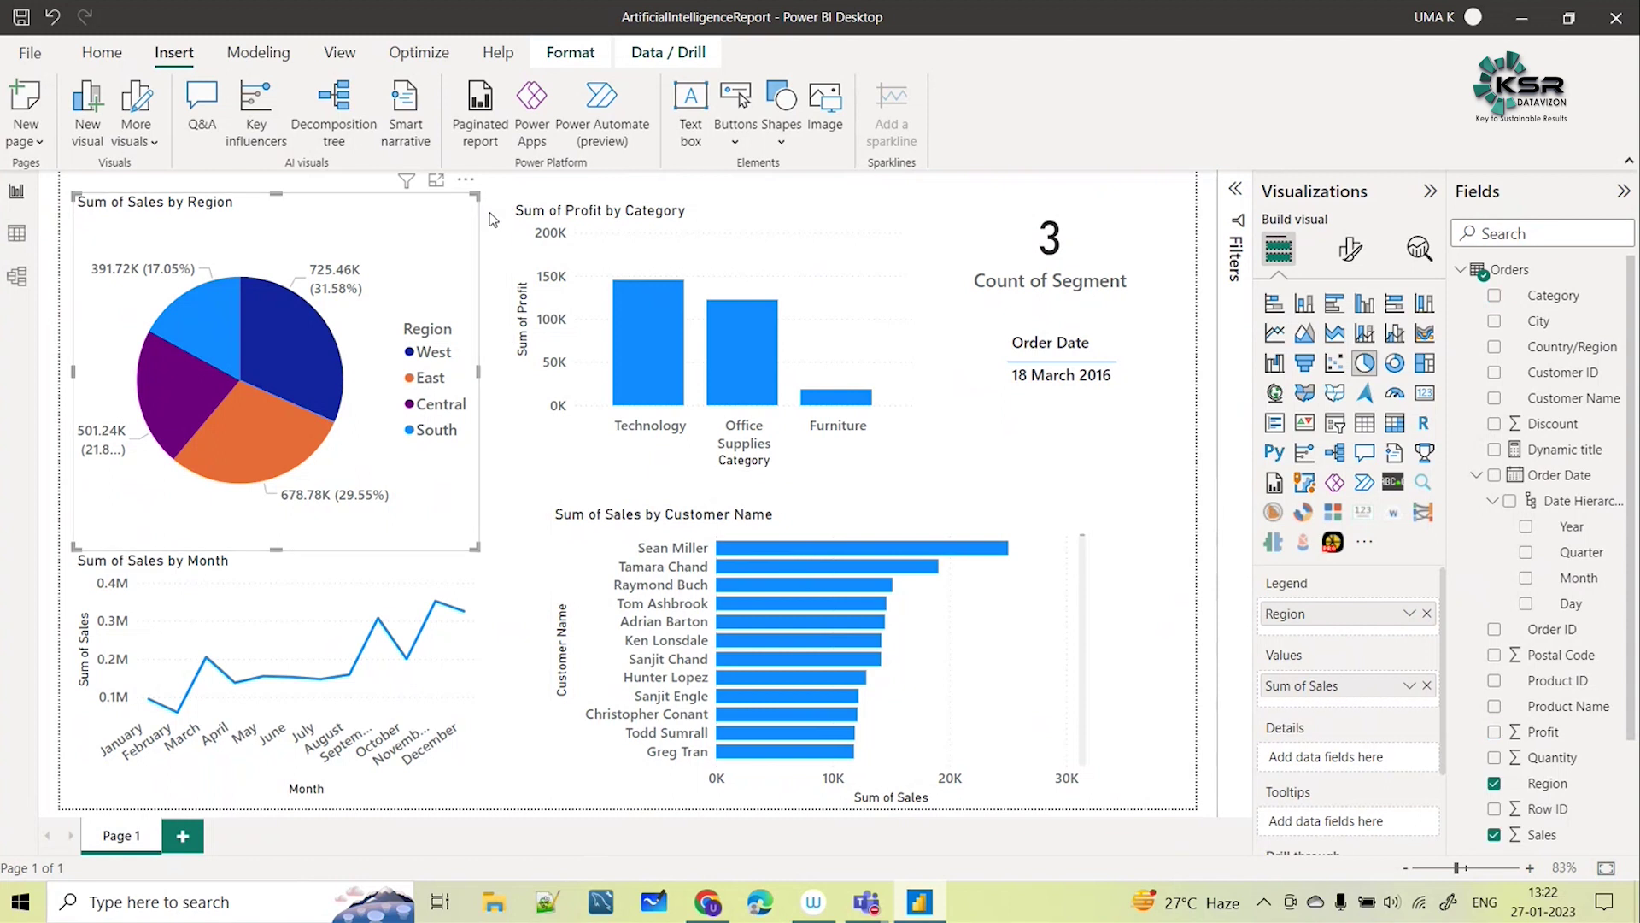
{"action": "left_click", "coordinate": [1146, 490]}
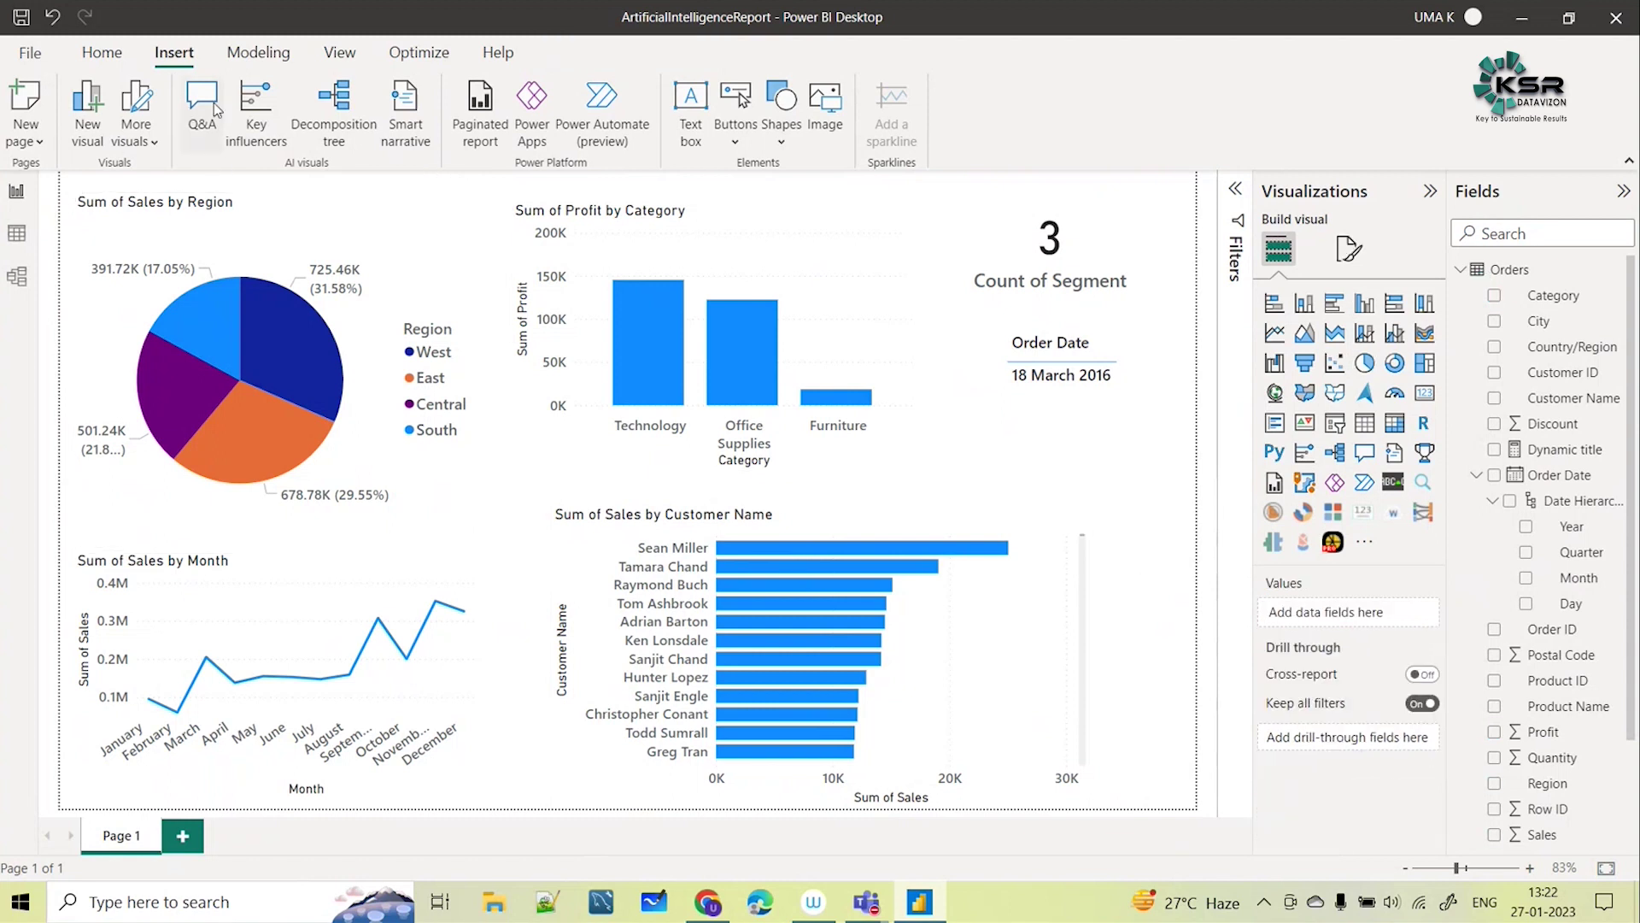